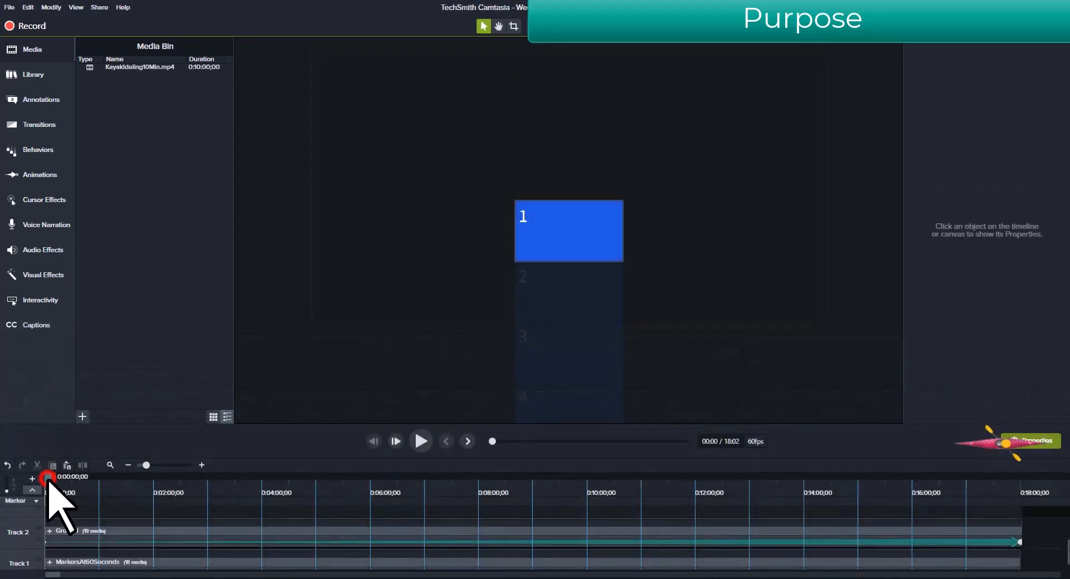
left_click_drag(48, 478, 319, 497)
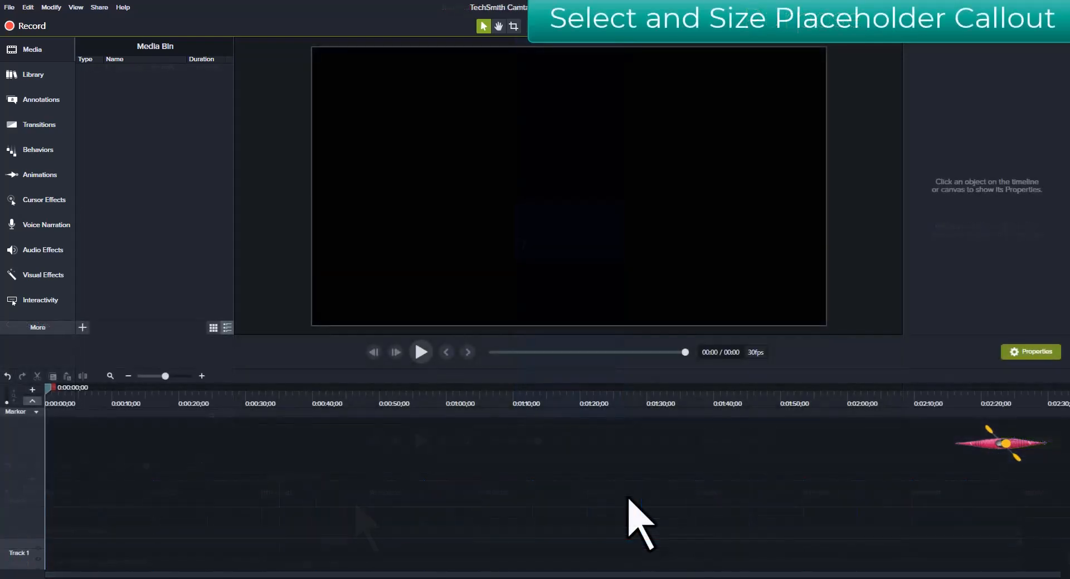
- Add the Bold style's blue text rectangle callout to the timeline at the playhead
left_click(46, 100)
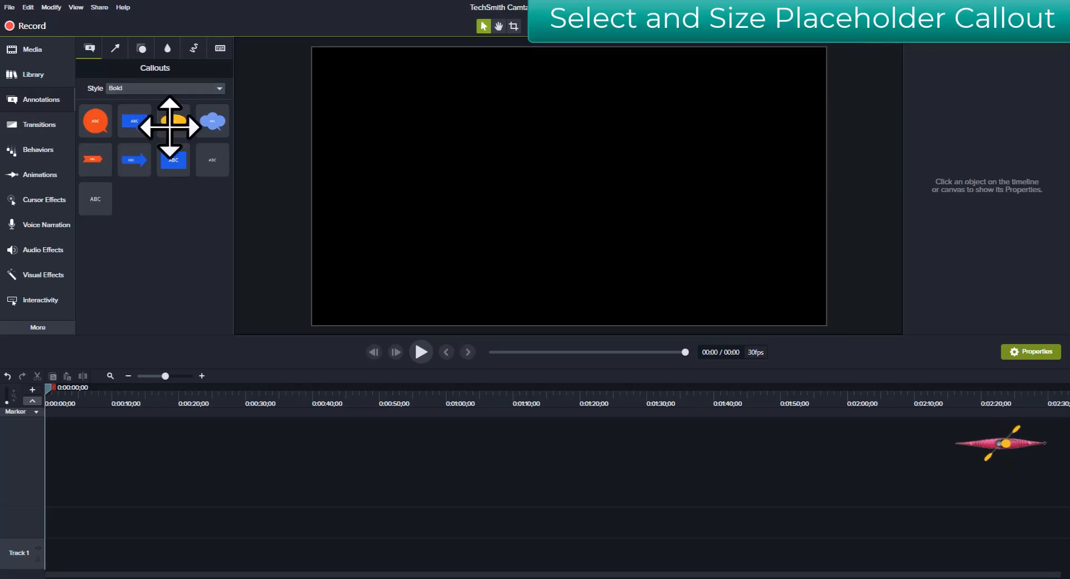
left_click(177, 163)
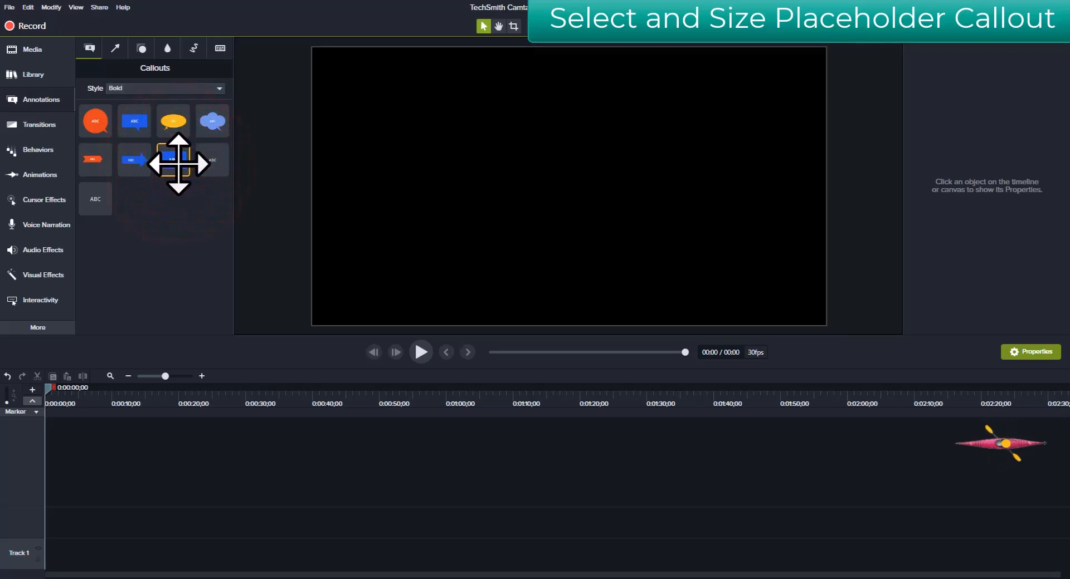
right_click(178, 165)
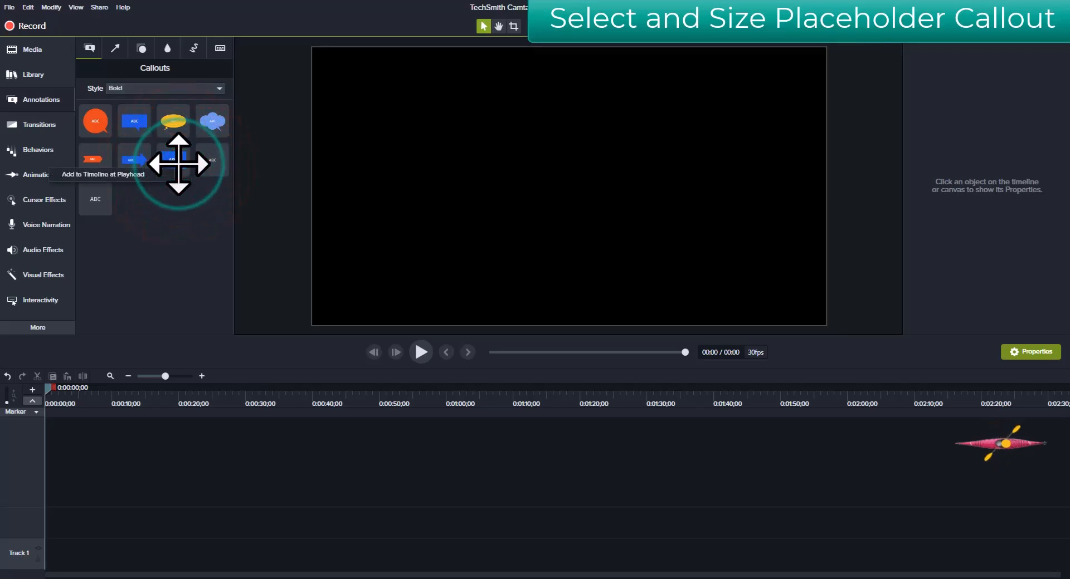
left_click(133, 173)
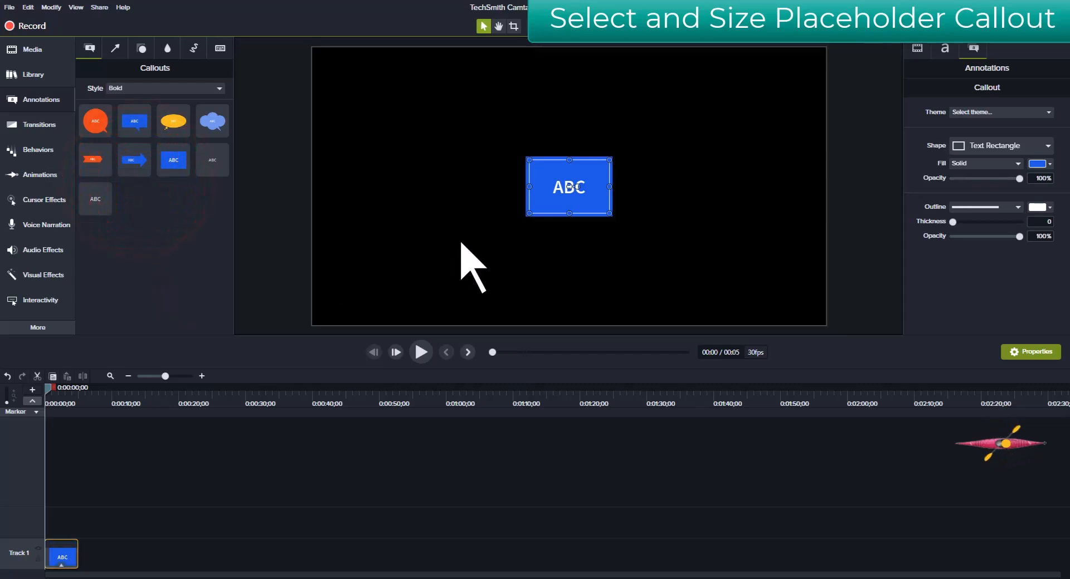
- Scale the callout to fit the canvas, stretch both sides out to the canvas edges, and centre it so it fills the frame
right_click(544, 205)
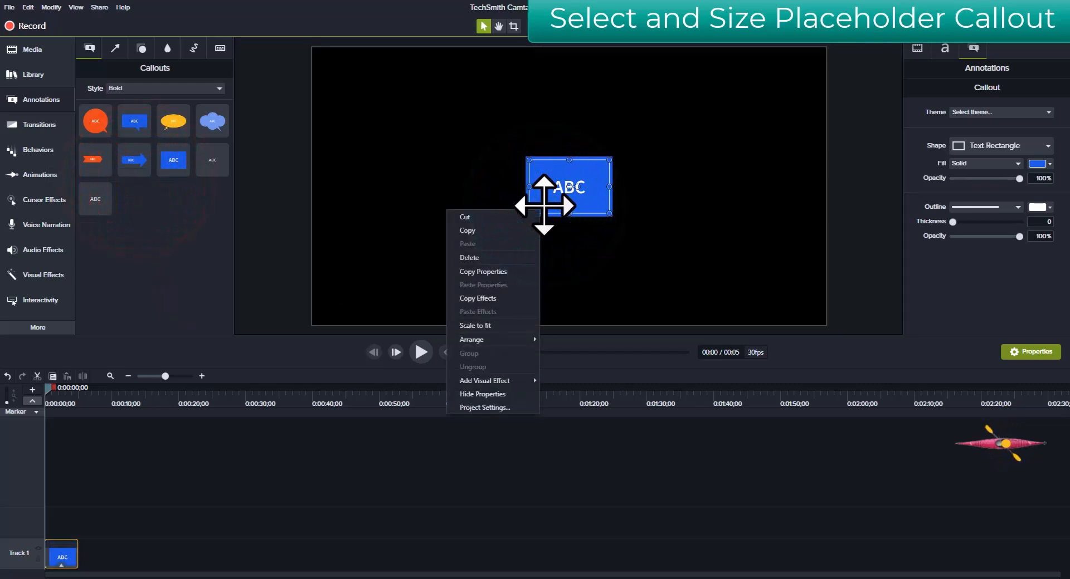
left_click(495, 326)
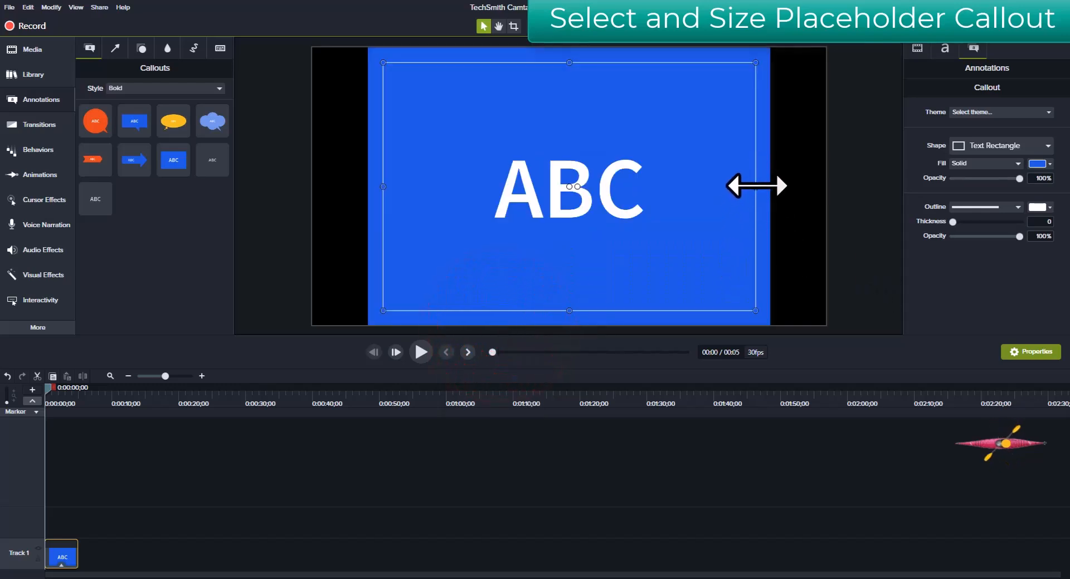
left_click(756, 188)
left_click_drag(764, 188, 812, 189)
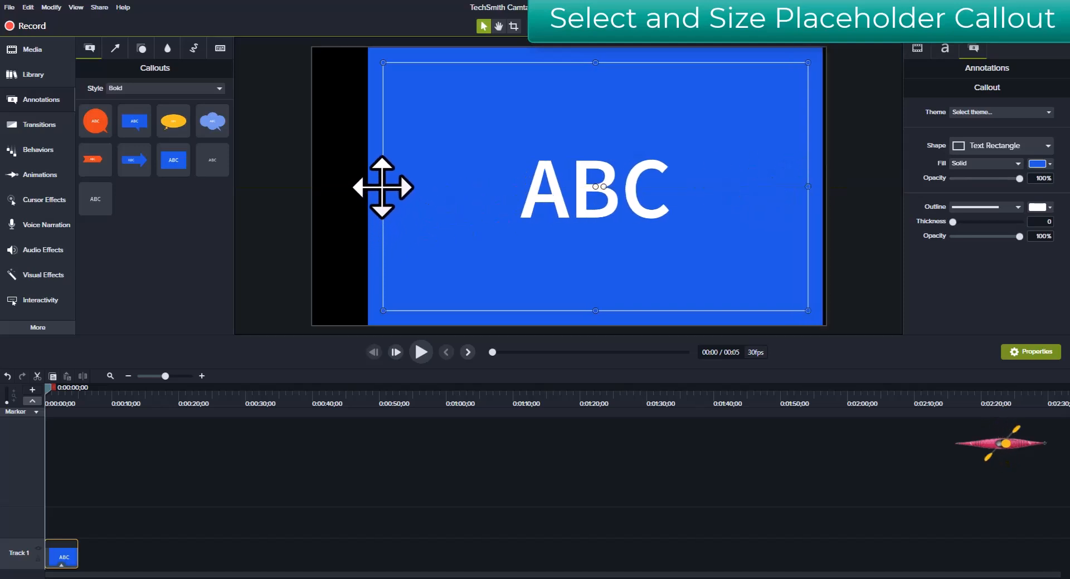
left_click(382, 188)
left_click_drag(383, 188, 325, 189)
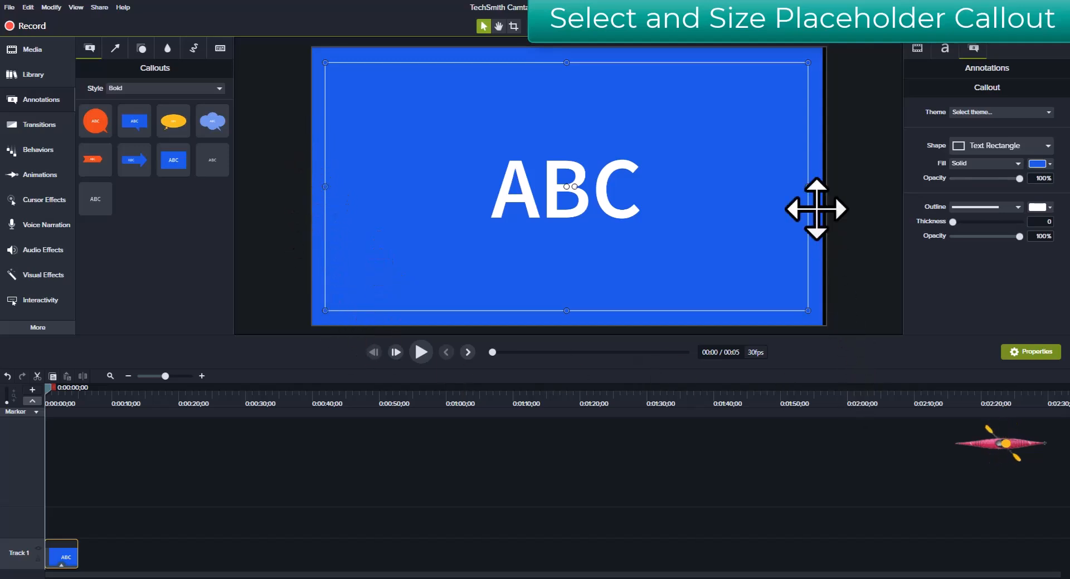
left_click(634, 195)
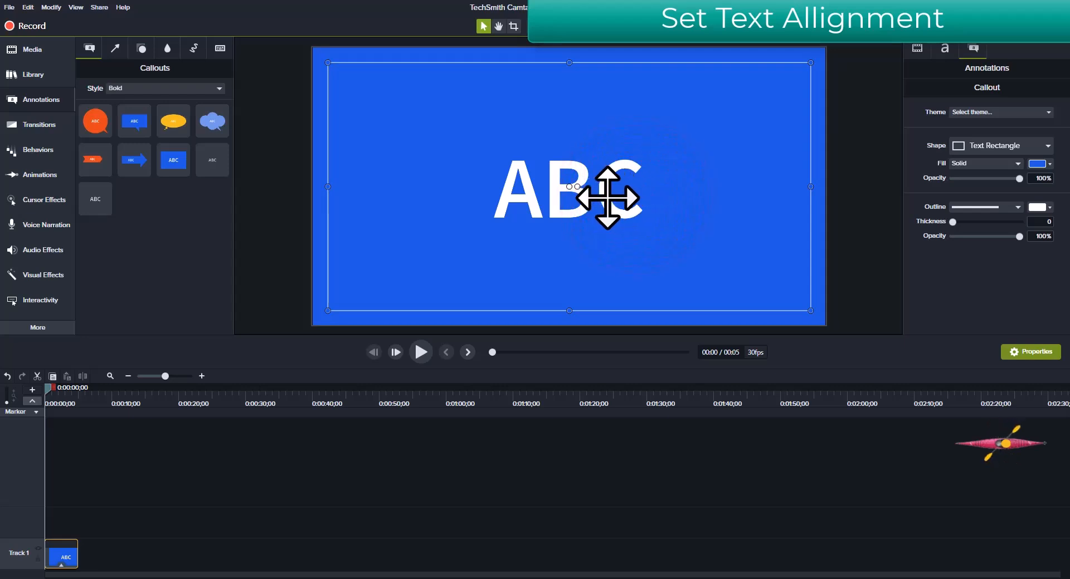
- Align the callout's ABC text to the left horizontally and to the top vertically
double_click(607, 198)
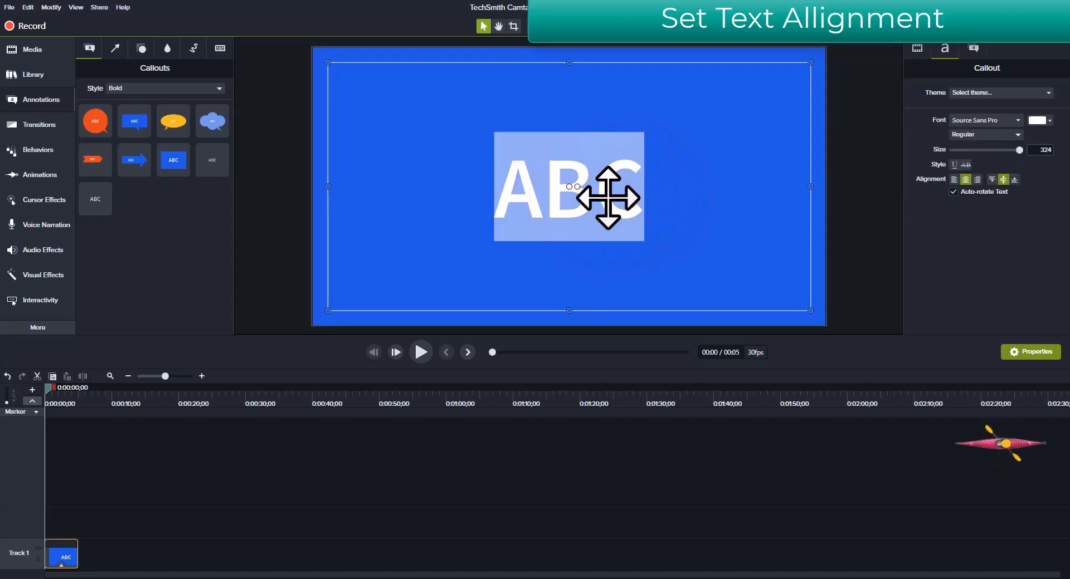
left_click(954, 179)
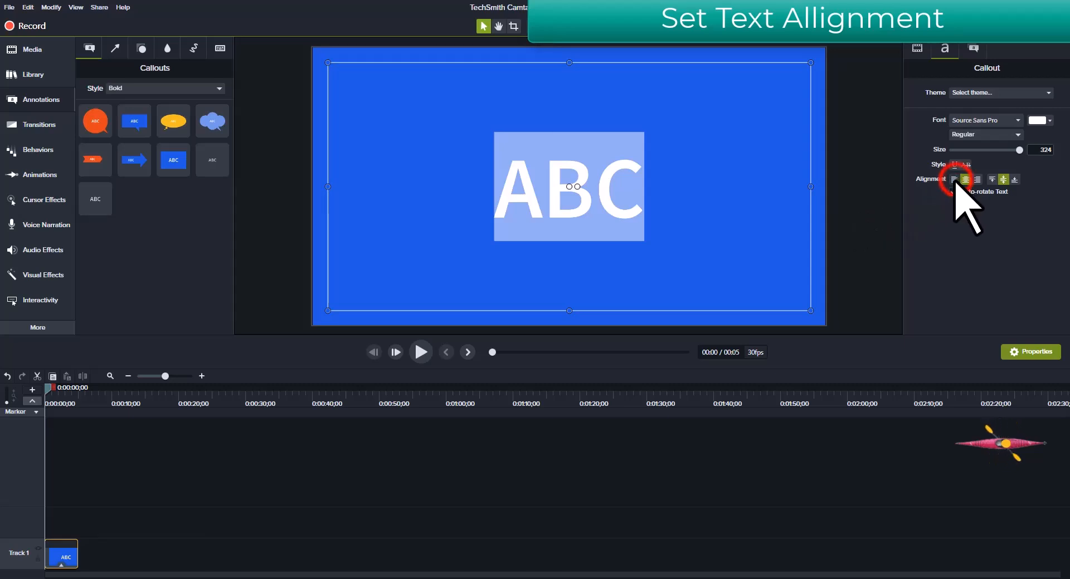
left_click(991, 179)
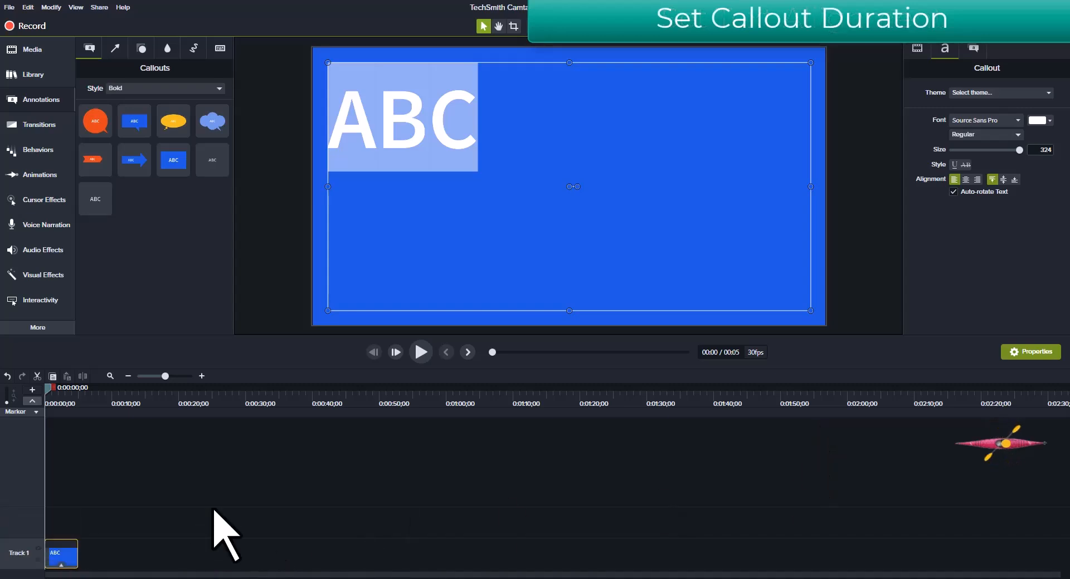
left_click(421, 522)
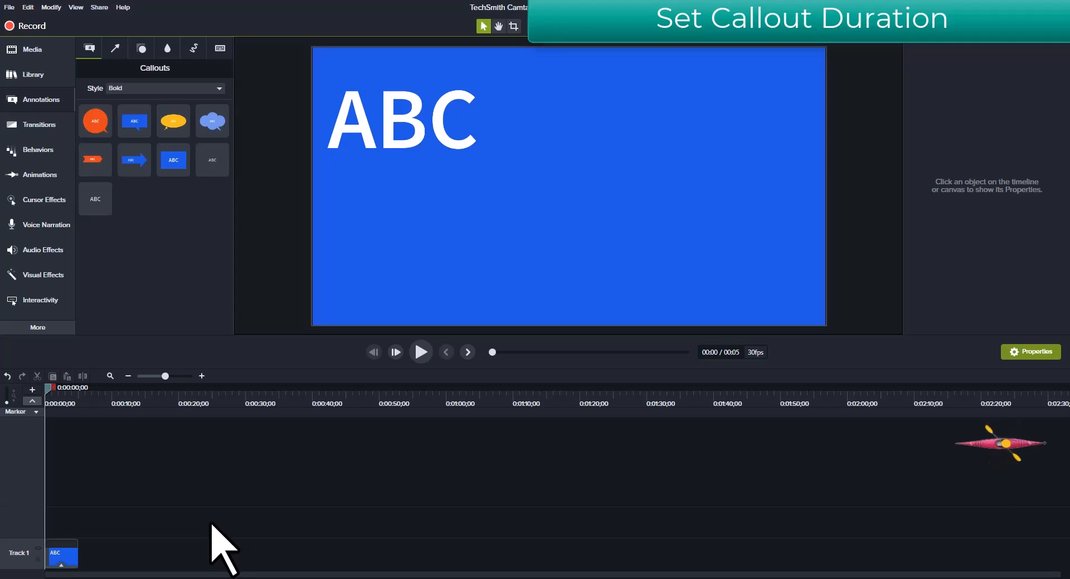
right_click(71, 562)
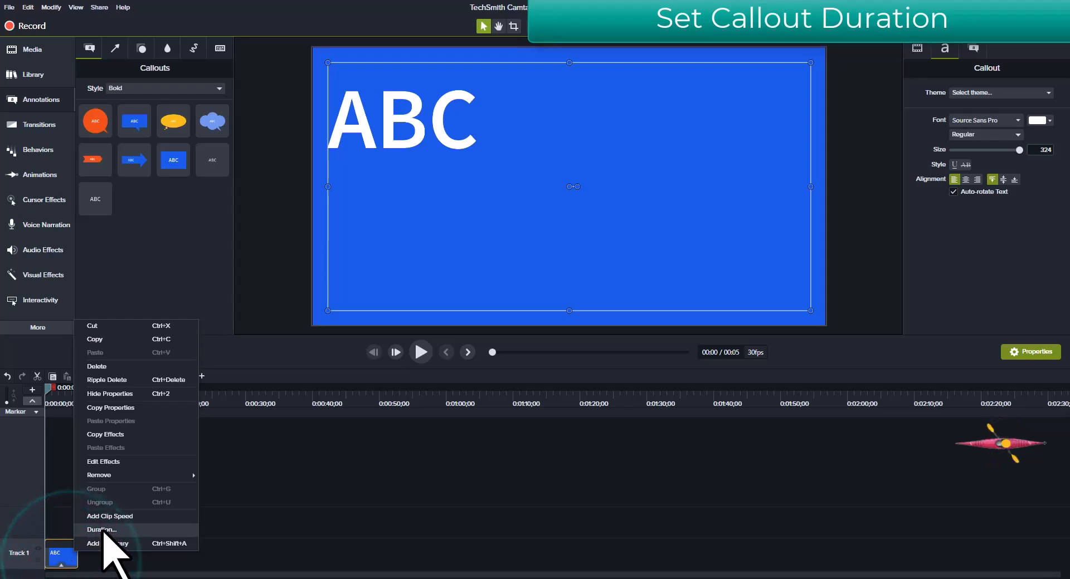
left_click(104, 532)
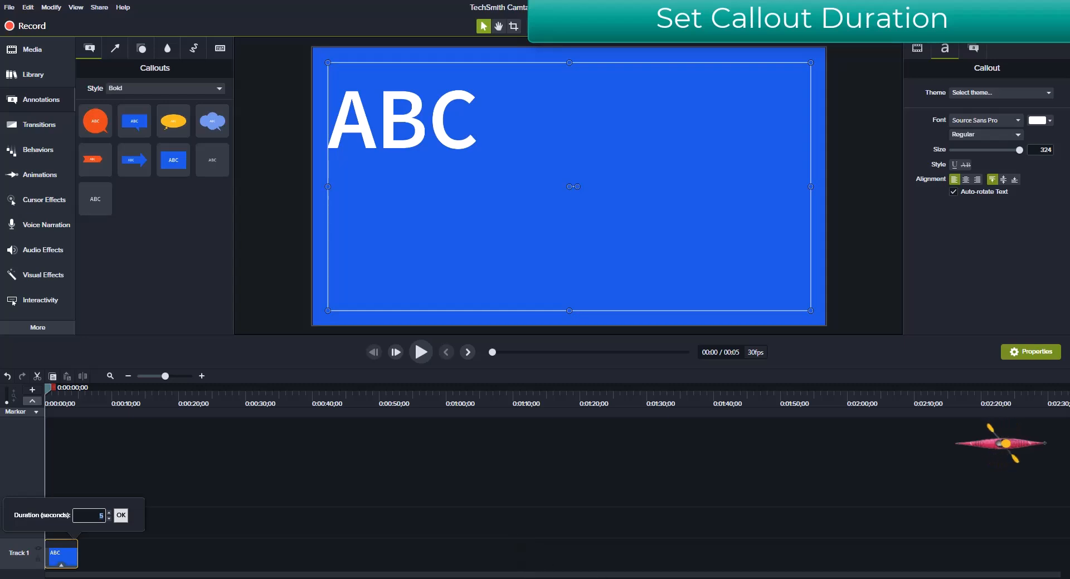
left_click(599, 578)
left_click(599, 578)
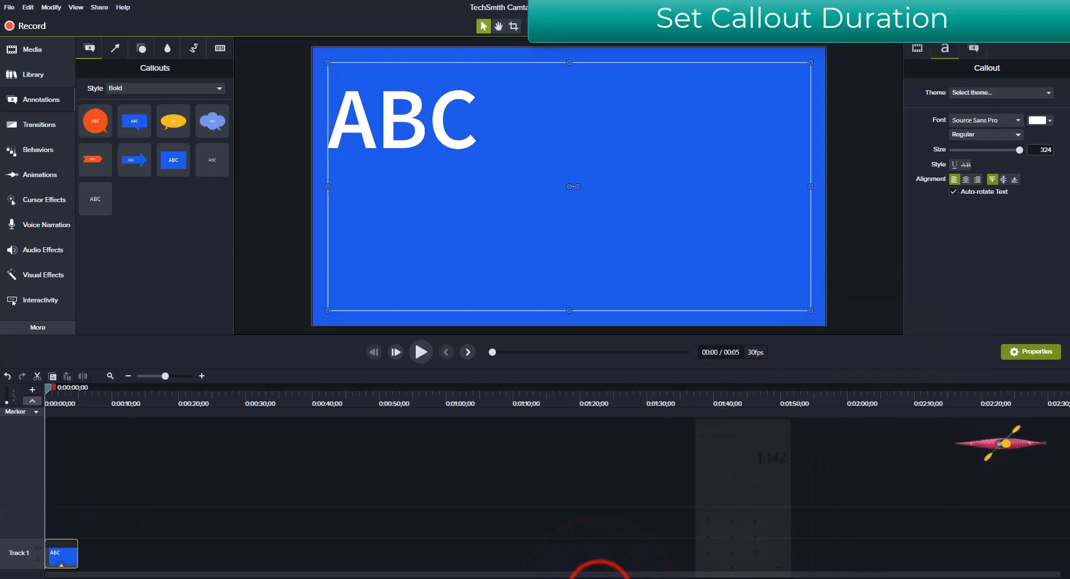
- Set the callout's duration to 1142 seconds and fit the whole timeline in view
right_click(71, 554)
left_click(96, 526)
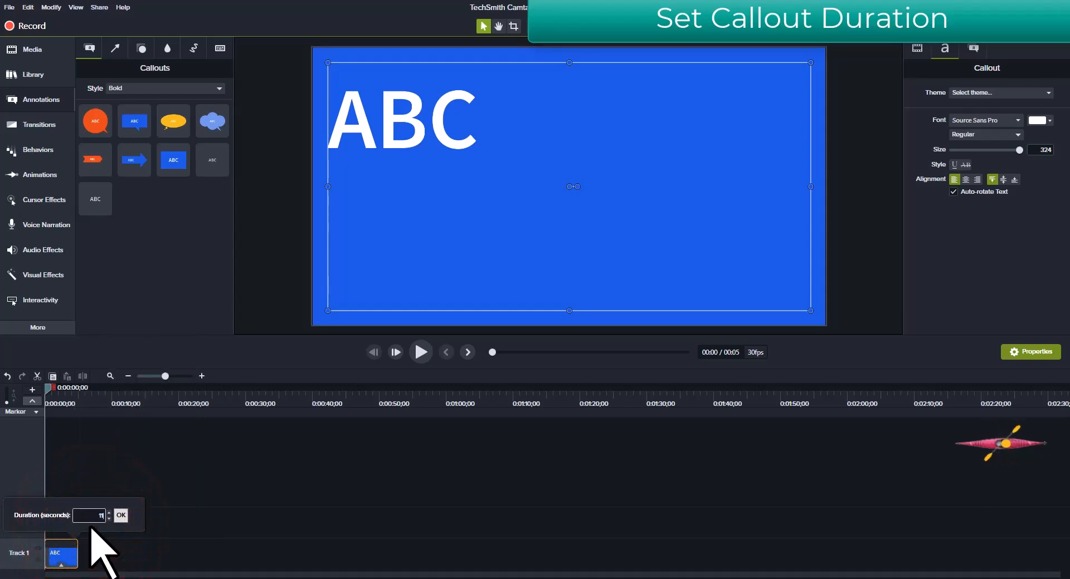
key("Return")
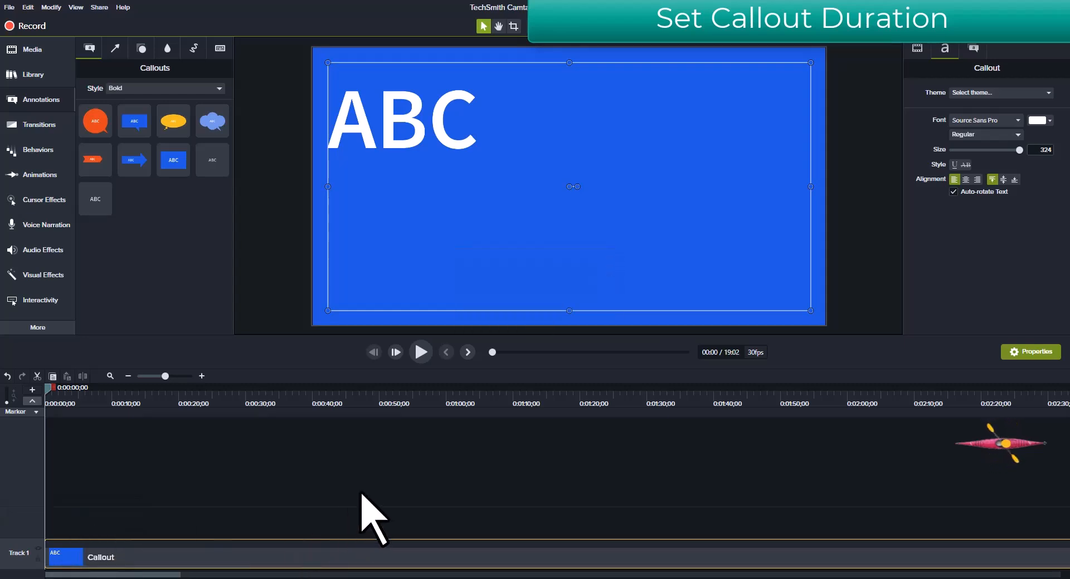
key("ctrl+shift+7")
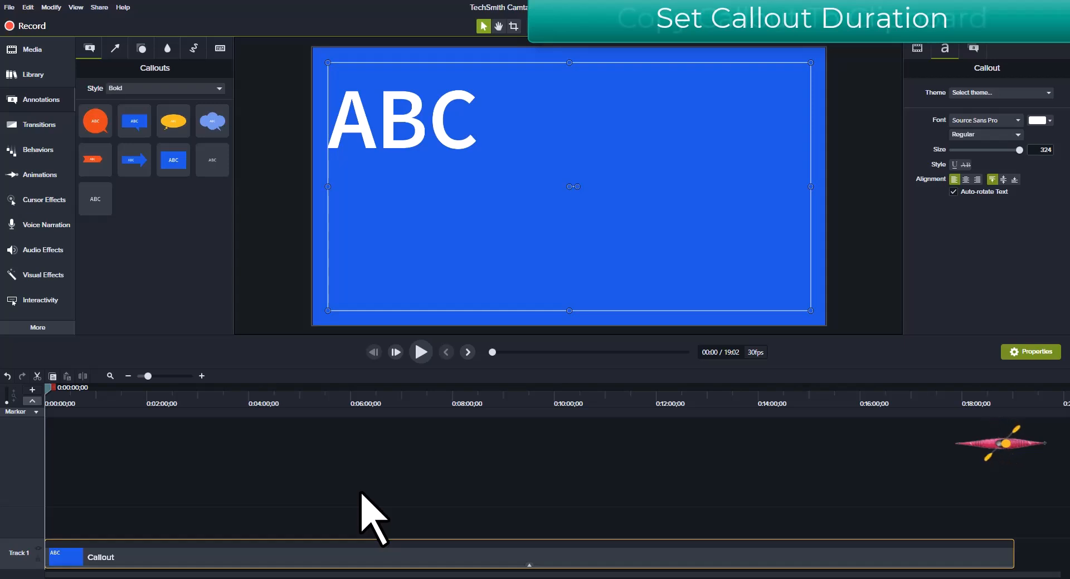
- Copy the callout to the clipboard and replace the original callout's text with 1
left_click(140, 552)
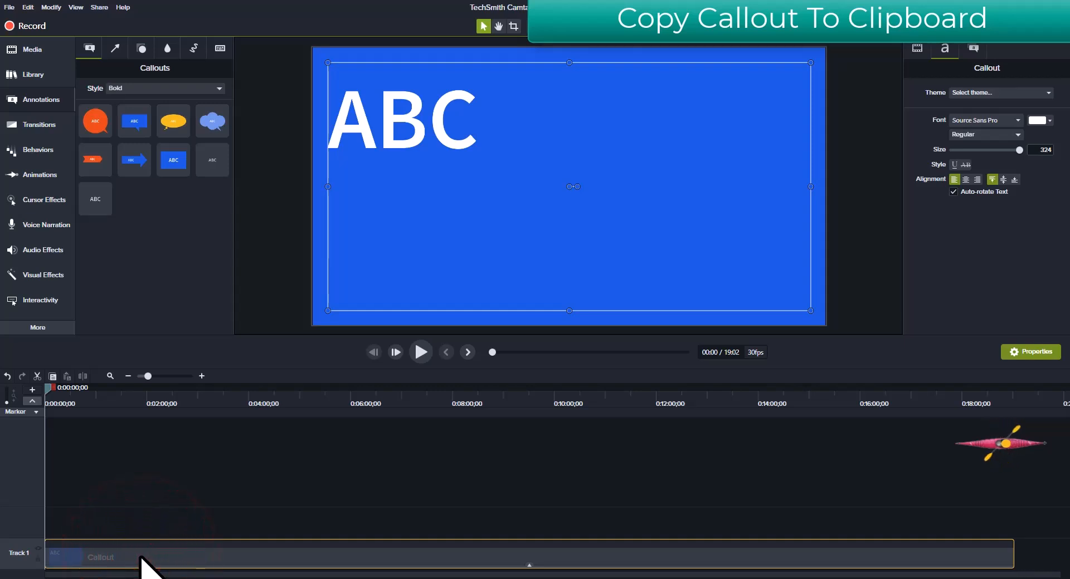
key("ctrl+c")
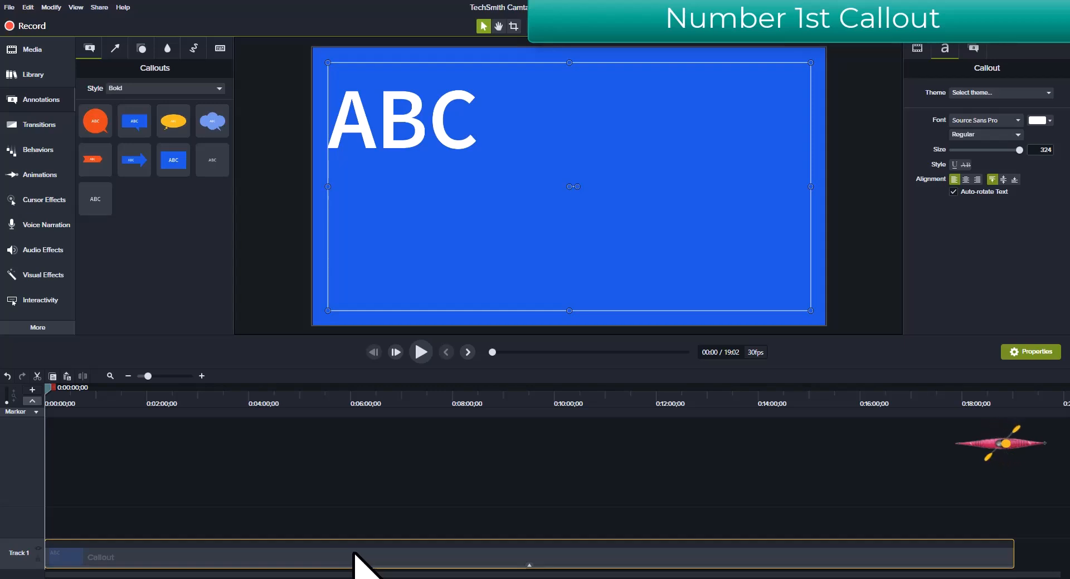
double_click(449, 136)
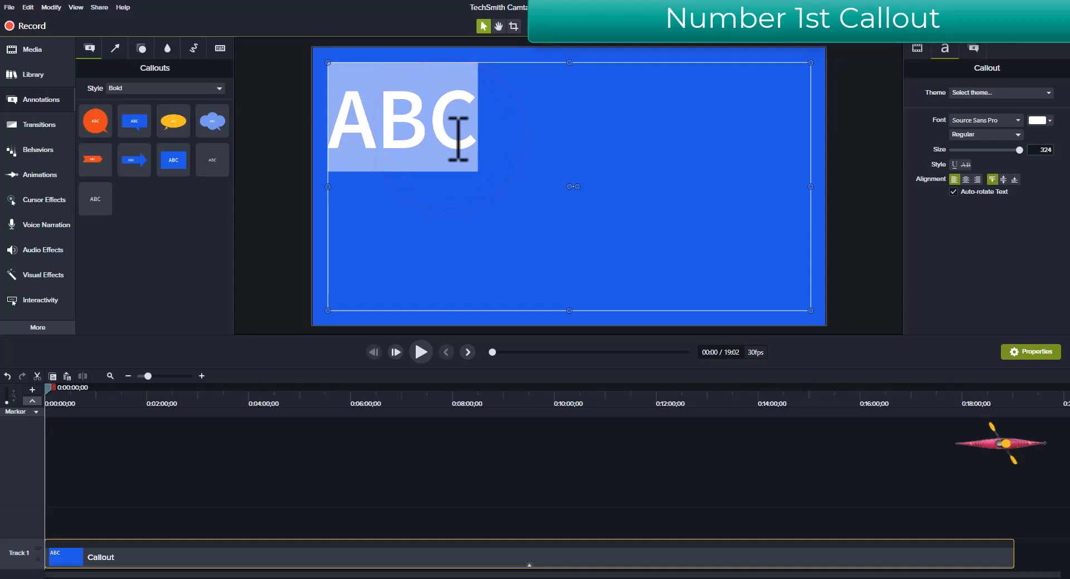
type("1")
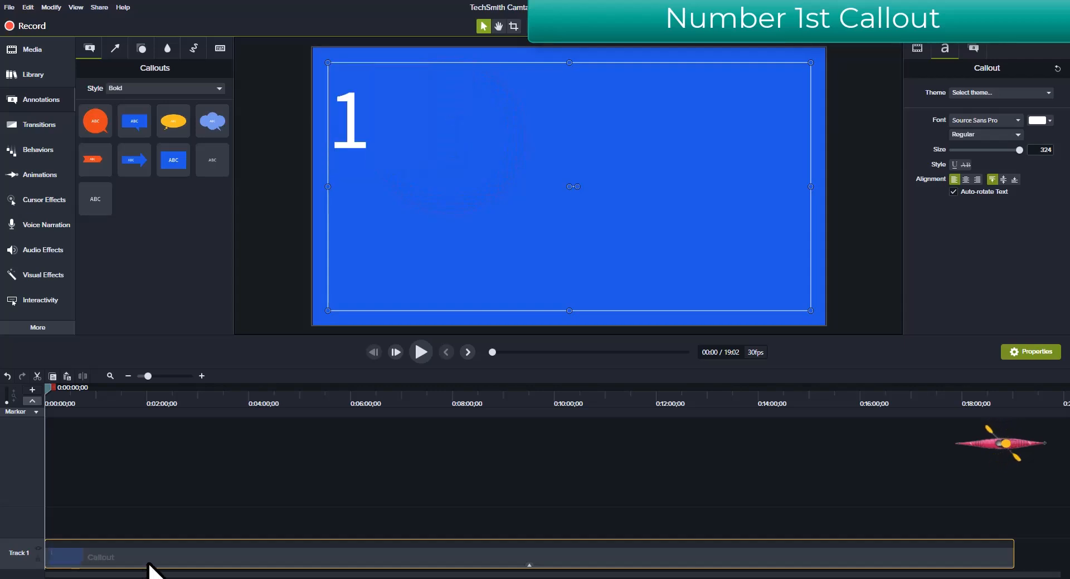
left_click(148, 564)
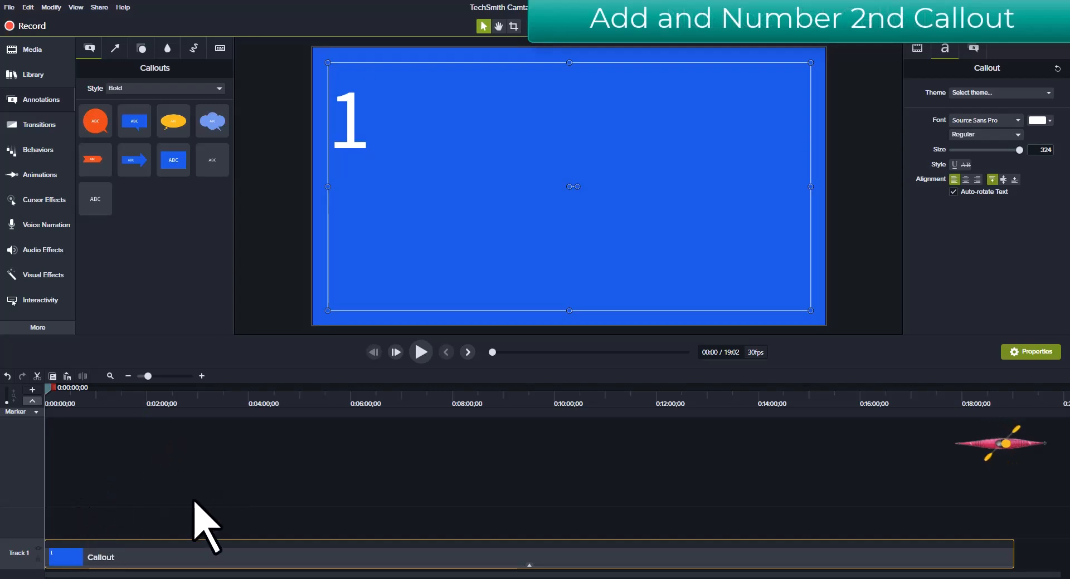
- Paste a copy of the callout onto Track 2 and replace its text with 2
key("ctrl+v")
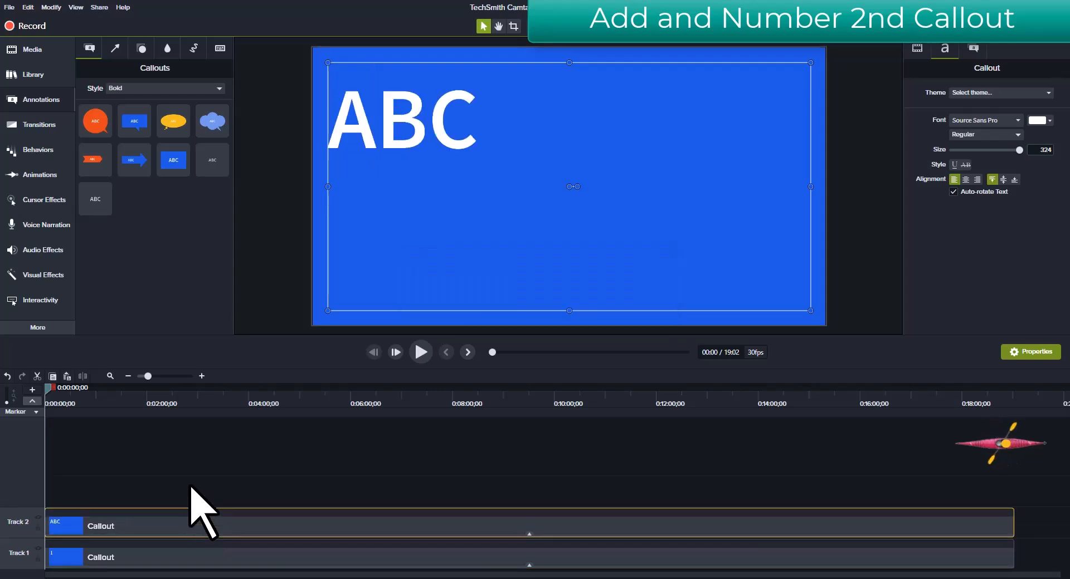
double_click(398, 140)
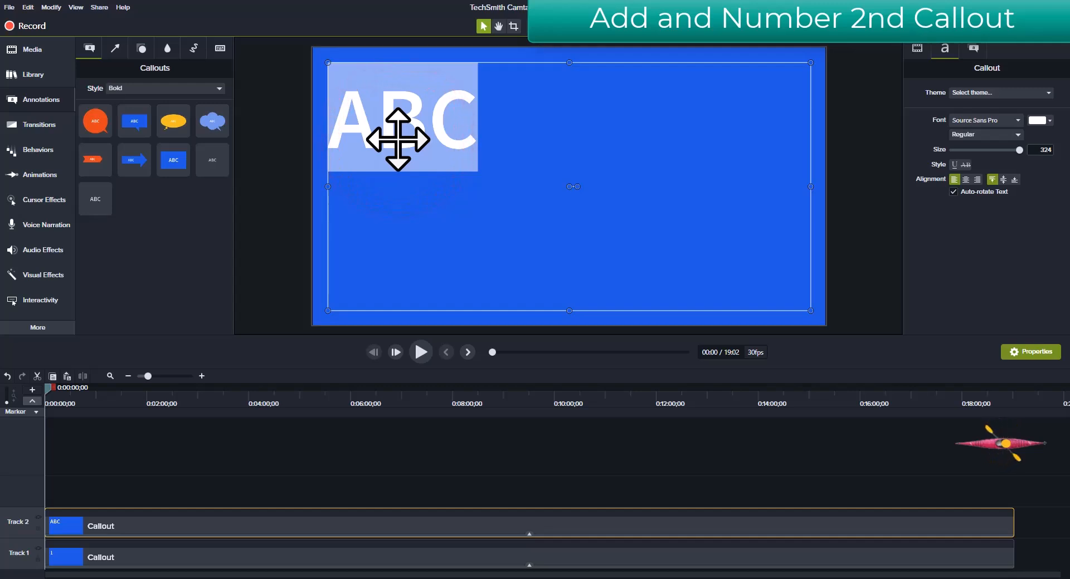
type("2")
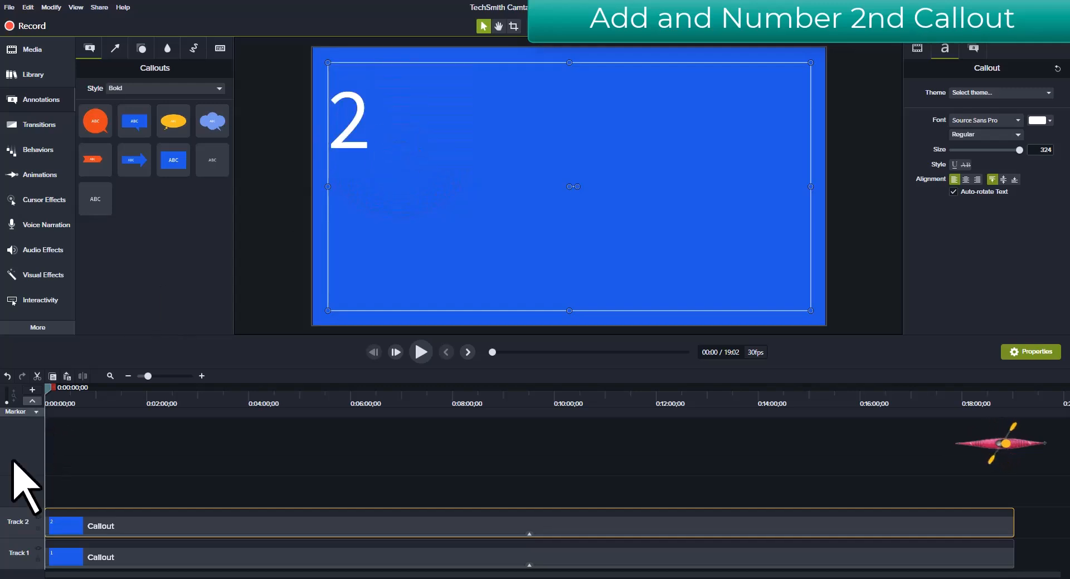
left_click(69, 527)
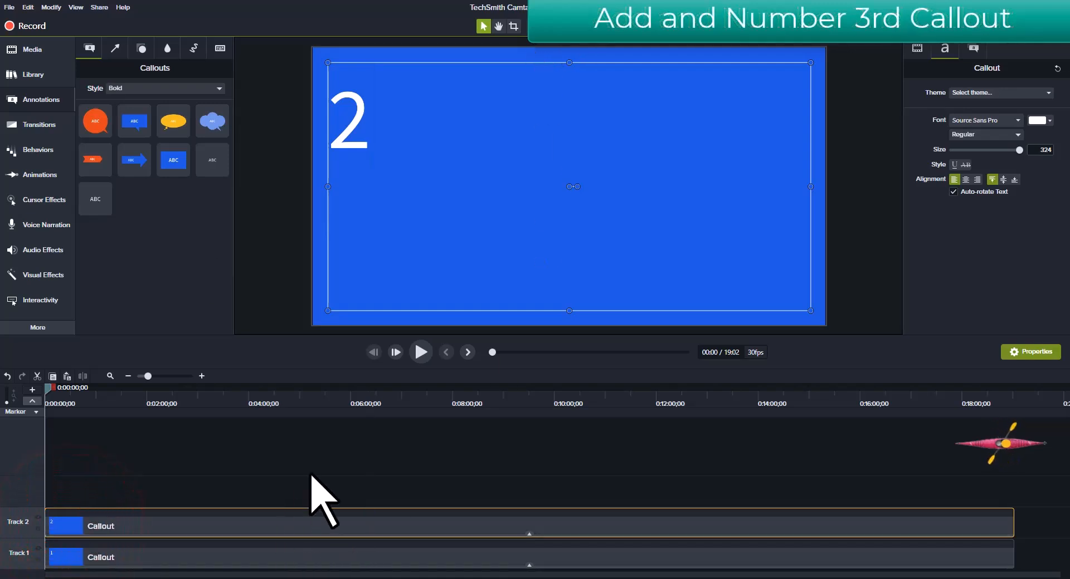
- Paste another copy of the callout onto Track 3 and replace its text with 3
key("ctrl+v")
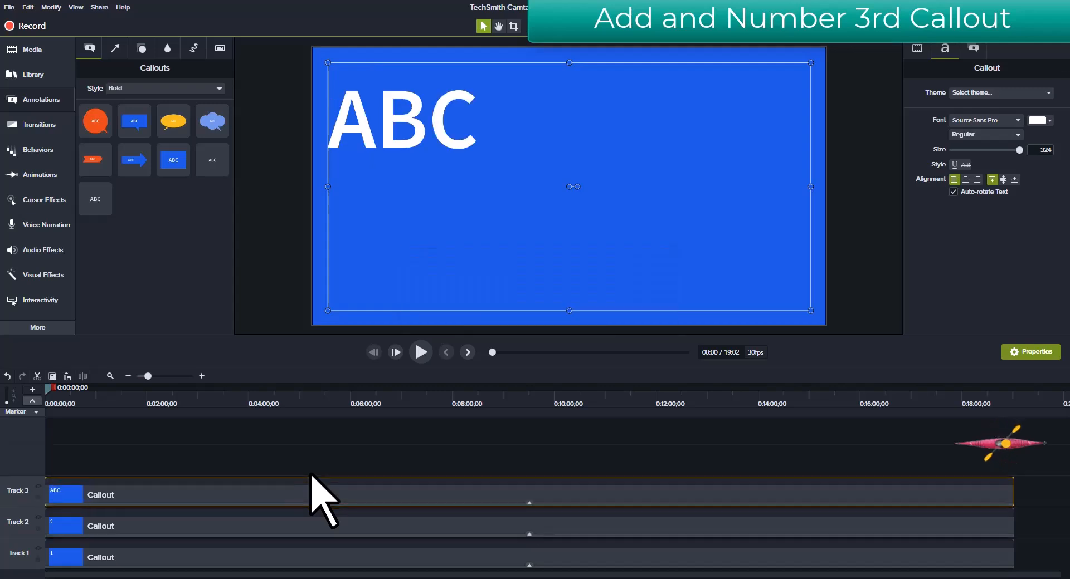
double_click(400, 138)
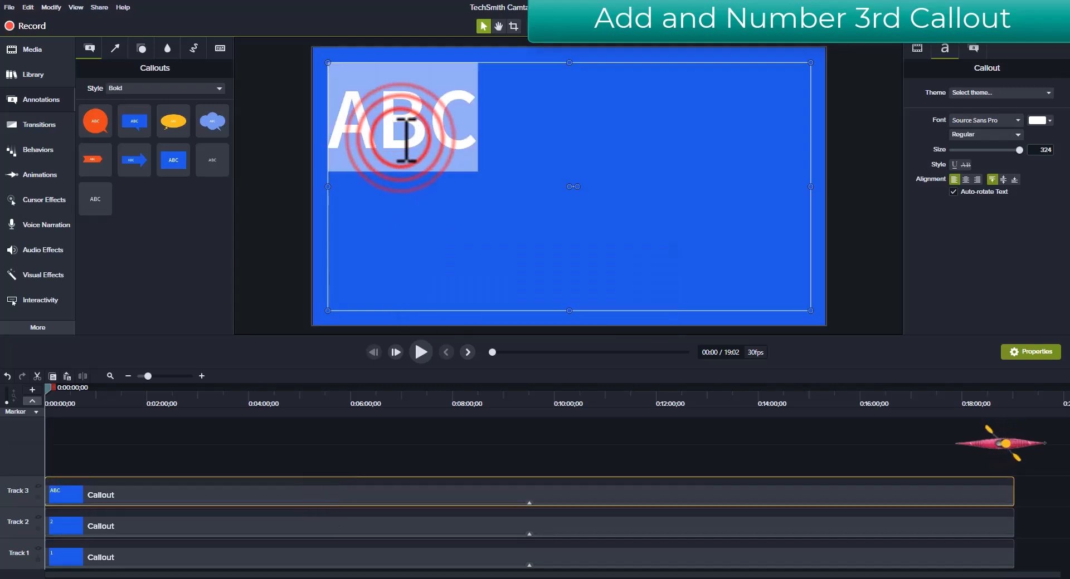
type("3")
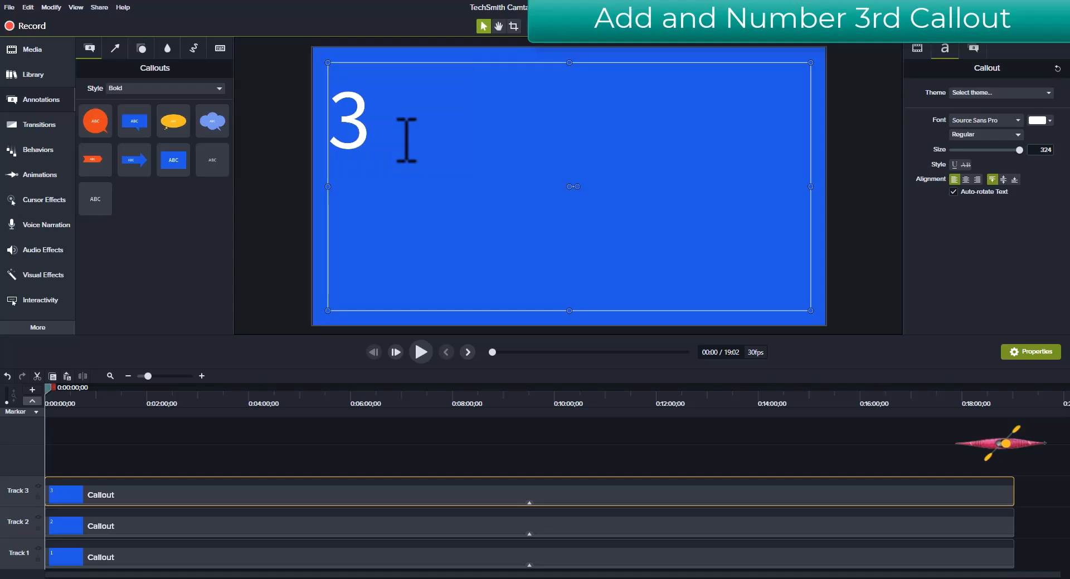
left_click(109, 493)
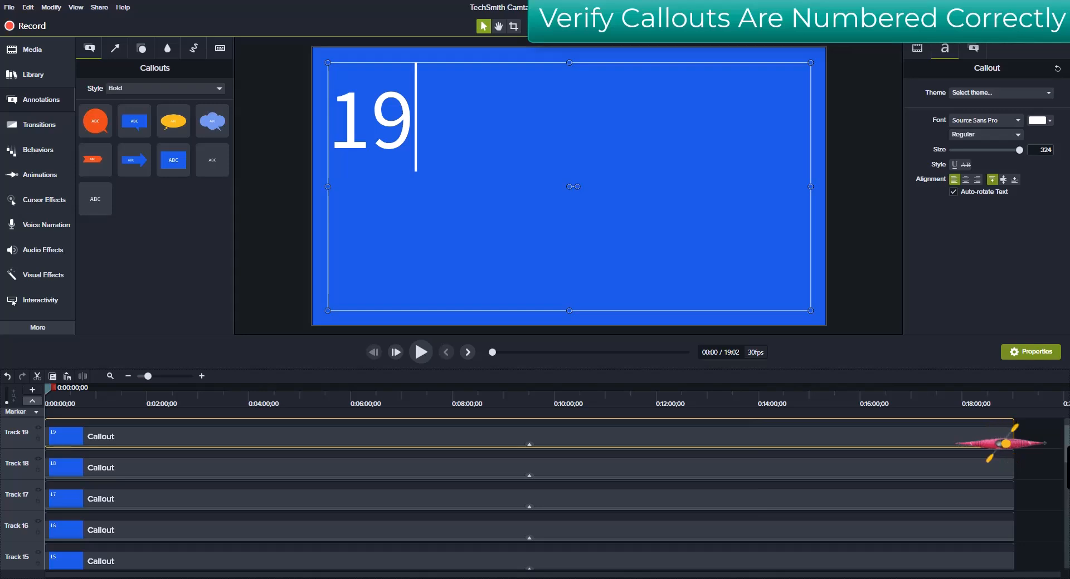
- Group all 19 callouts and remove all the empty tracks from the timeline
left_click_drag(1068, 447, 1064, 557)
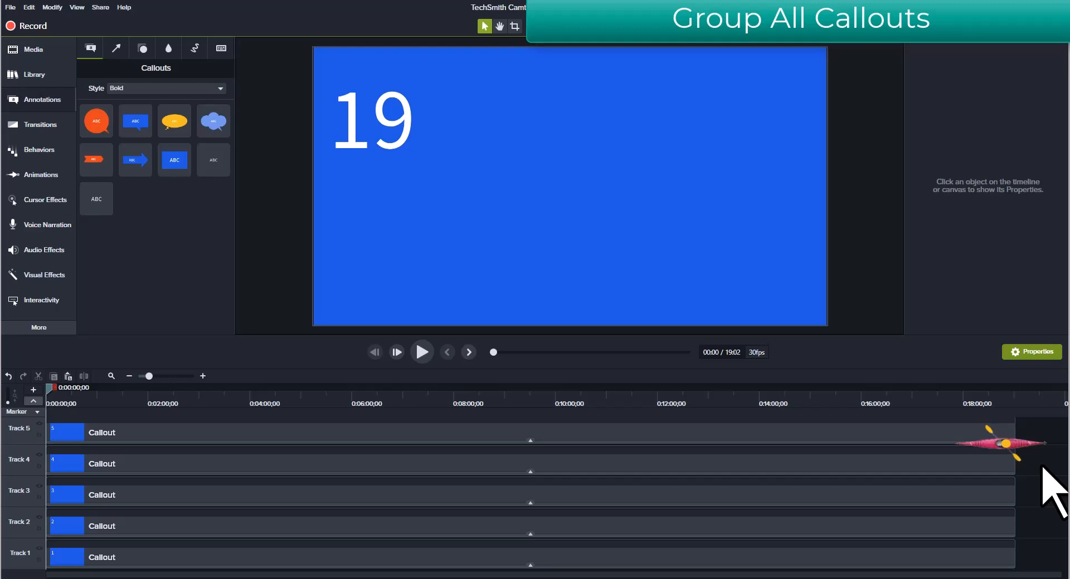
key("ctrl+a")
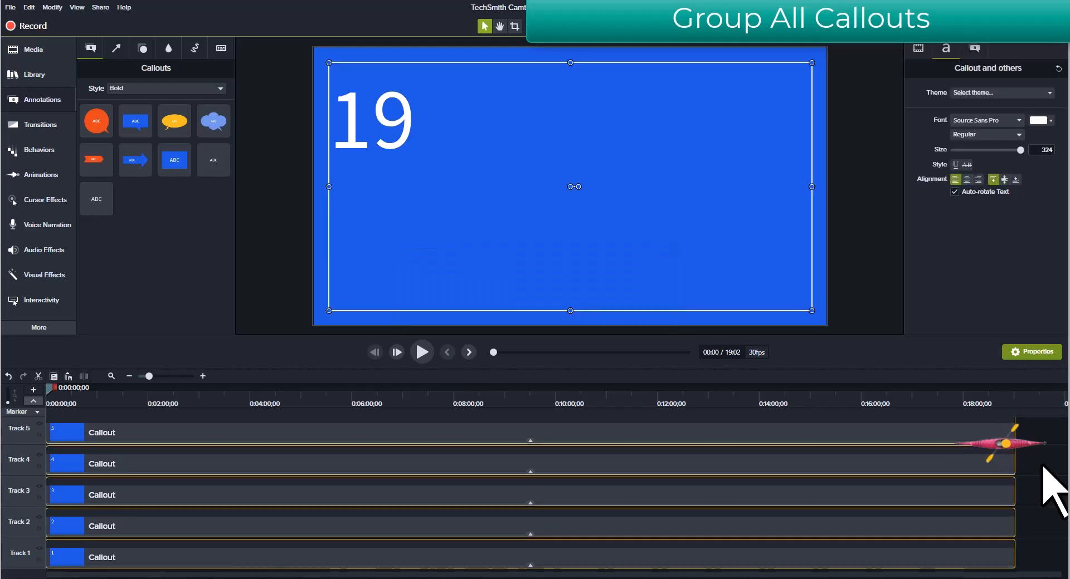
key("ctrl+g")
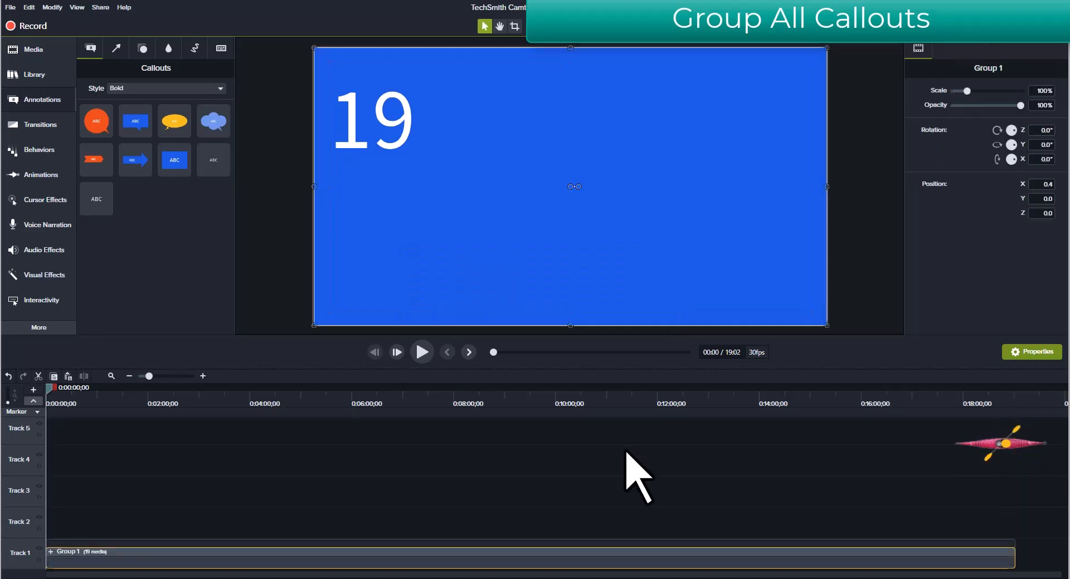
right_click(627, 453)
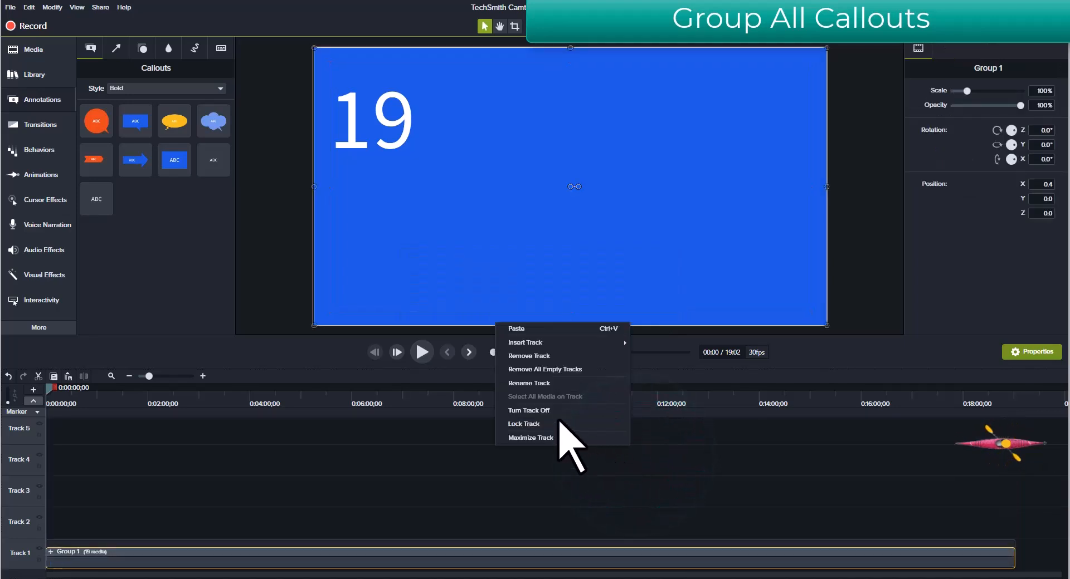
left_click(560, 370)
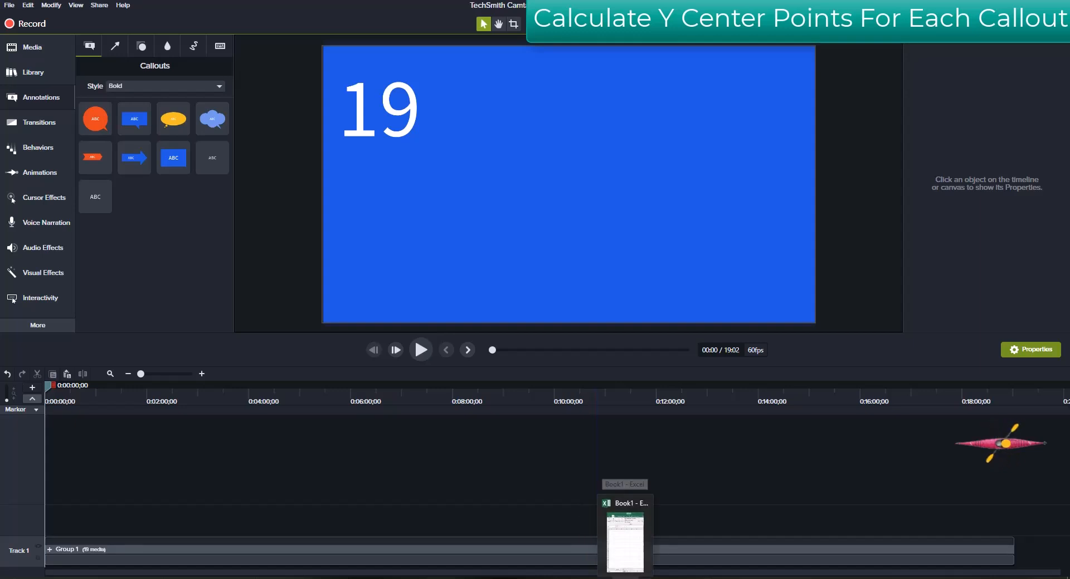
- Check the canvas dimensions in the project settings and close them without changing anything
left_click(626, 577)
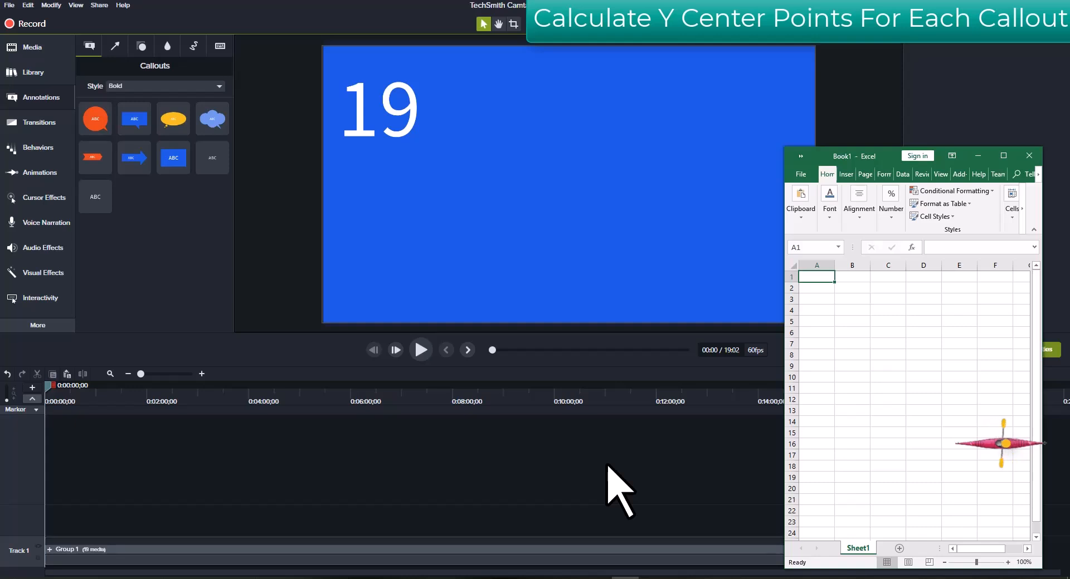
left_click(562, 40)
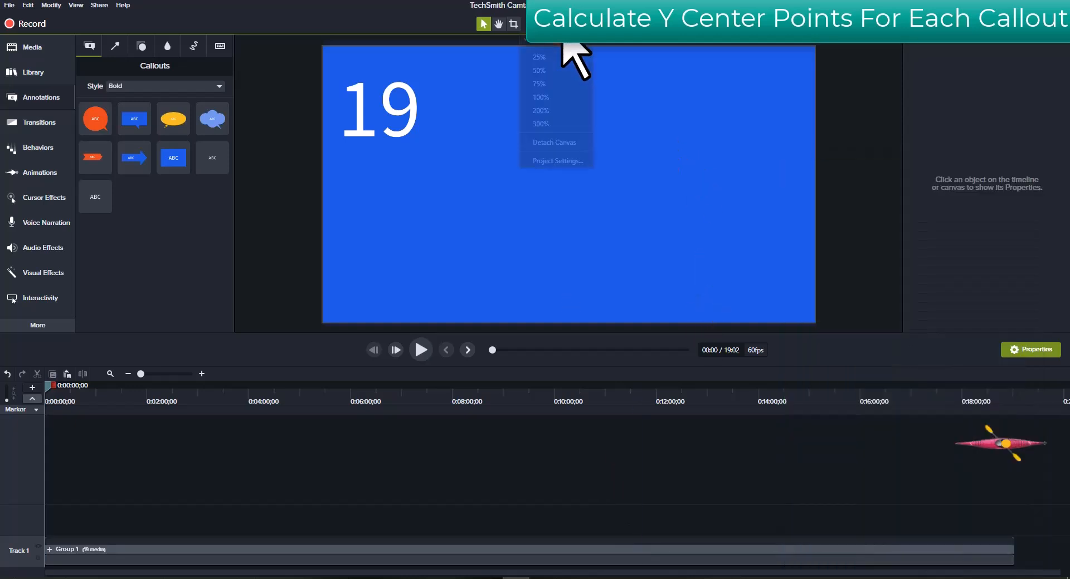
left_click(562, 161)
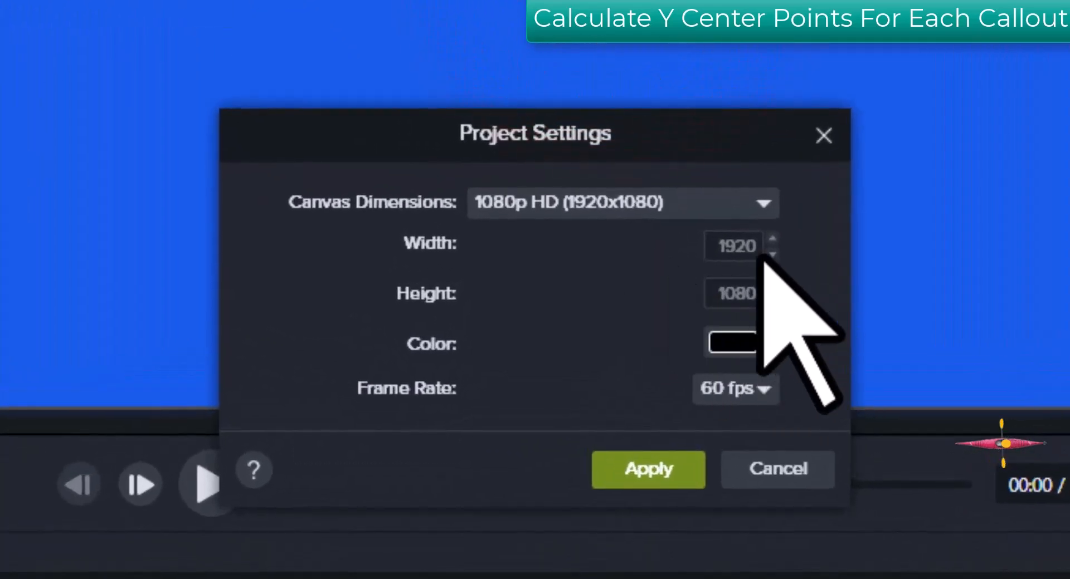
left_click(781, 472)
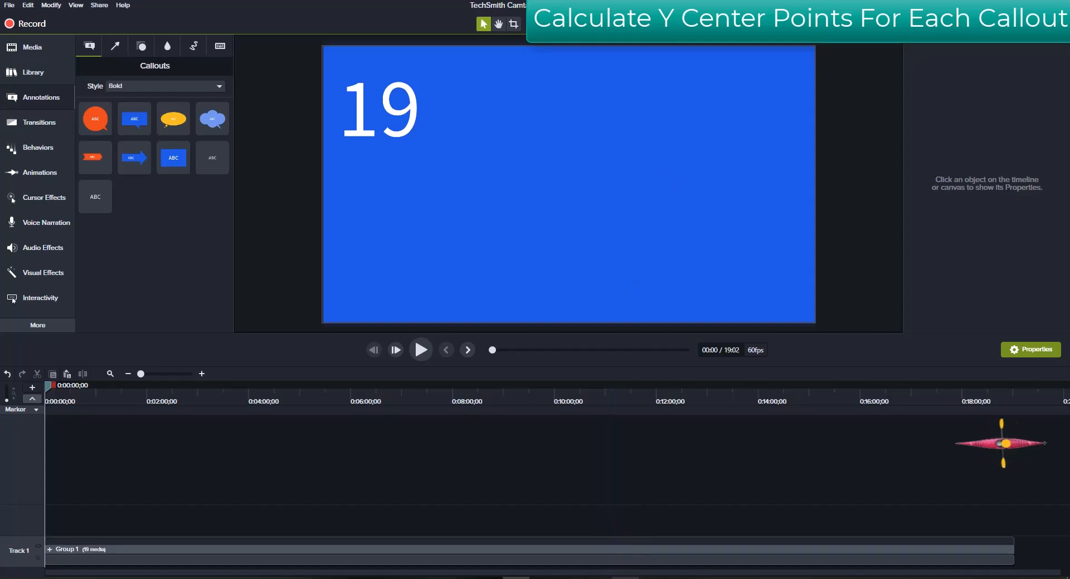
- Switch to the blank Excel workbook and enter the formula =1080*9 in cell A1
left_click(627, 576)
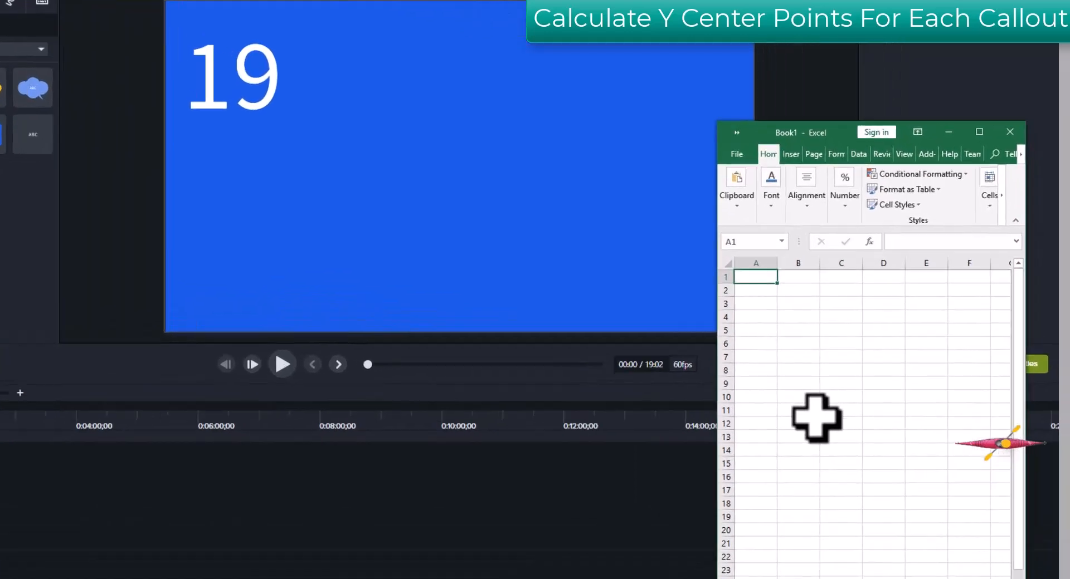
type("=1080")
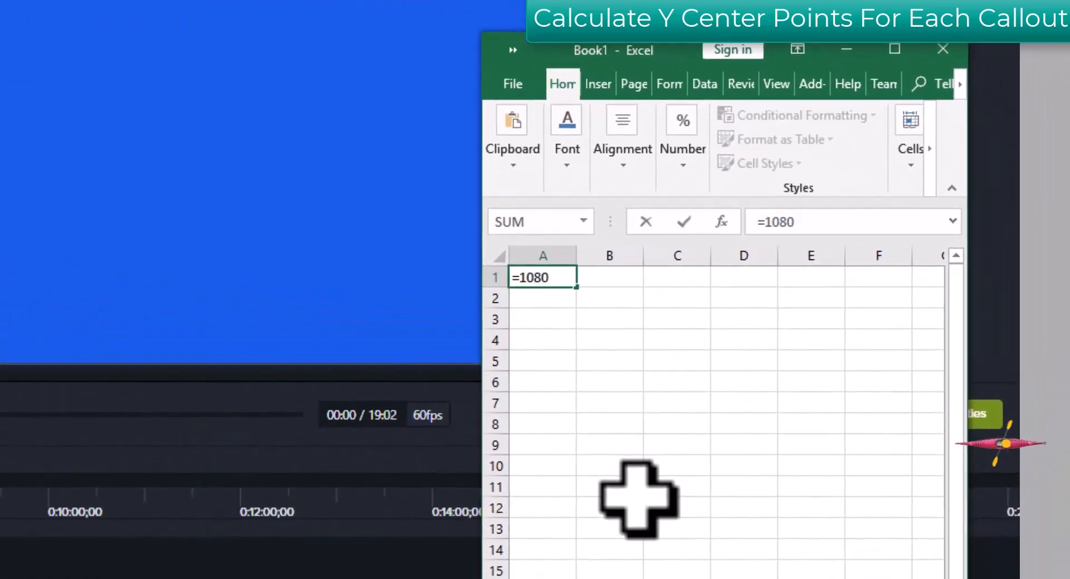
type("*9")
key("Return")
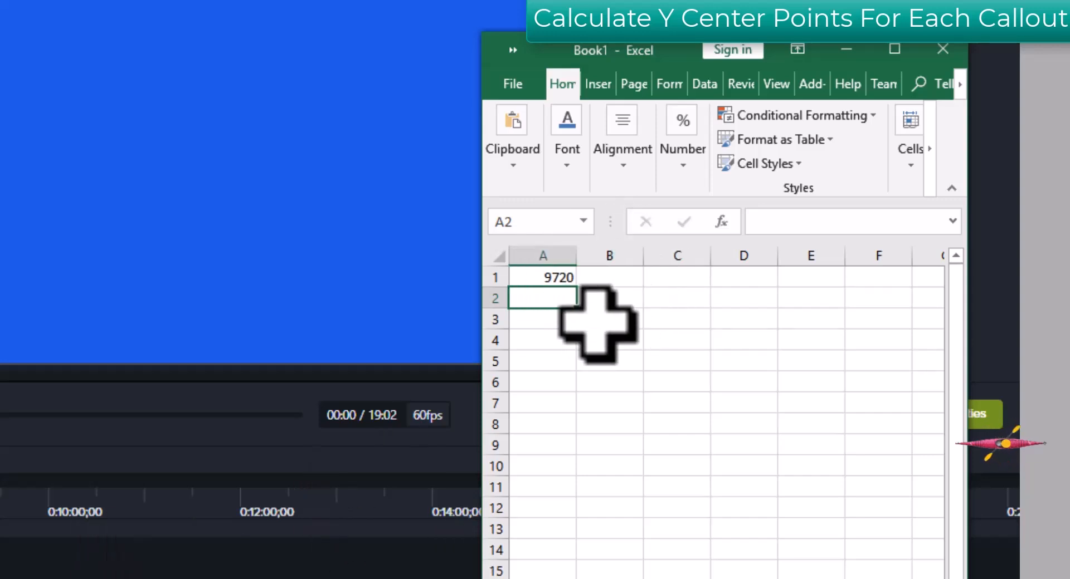
- Enter a formula in cell A2 that subtracts 1080 from cell A1
left_click(543, 278)
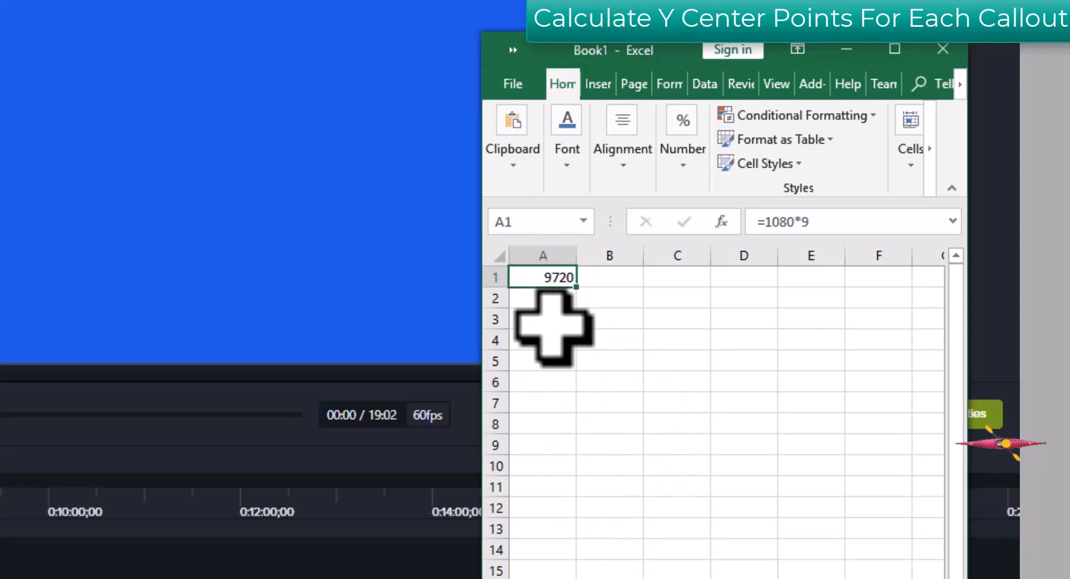
left_click(544, 299)
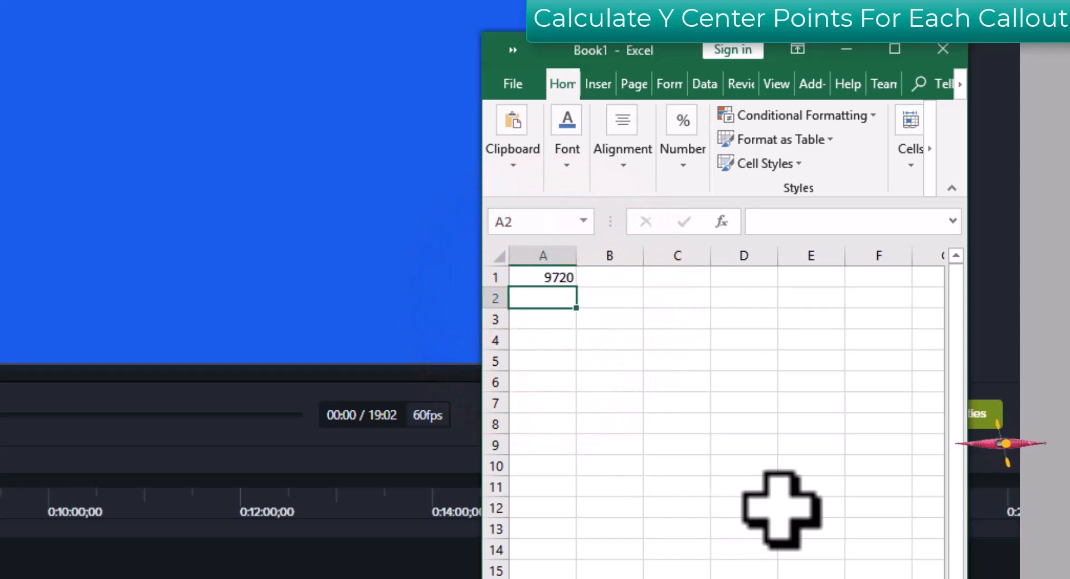
type("=")
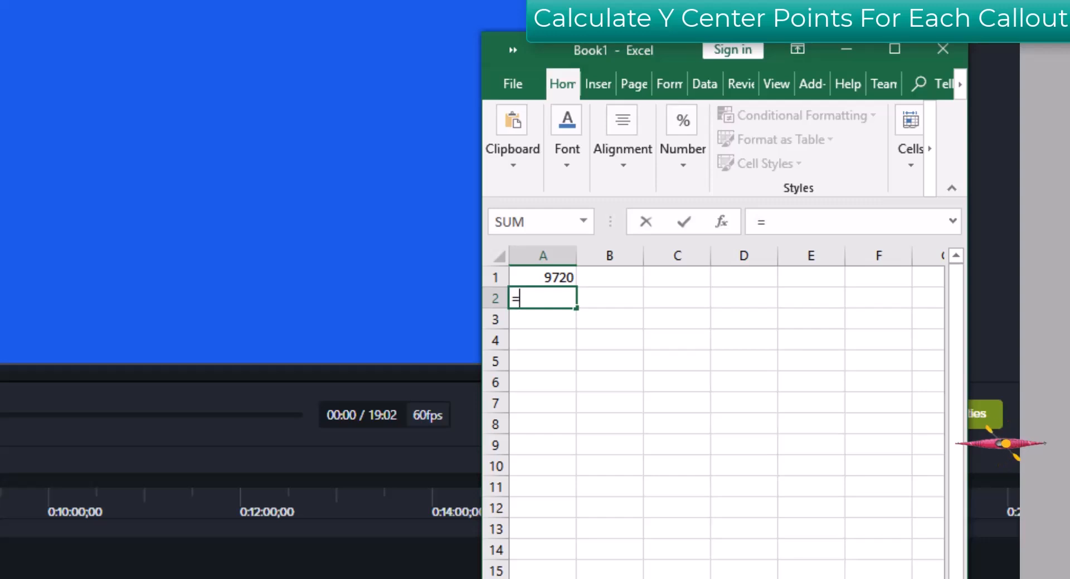
left_click(551, 279)
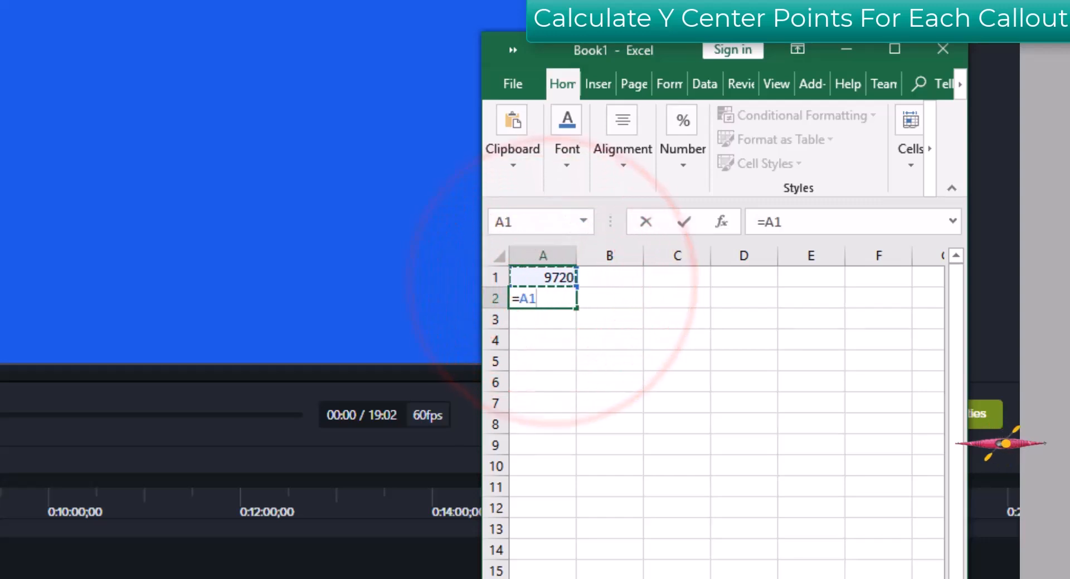
type("-1080")
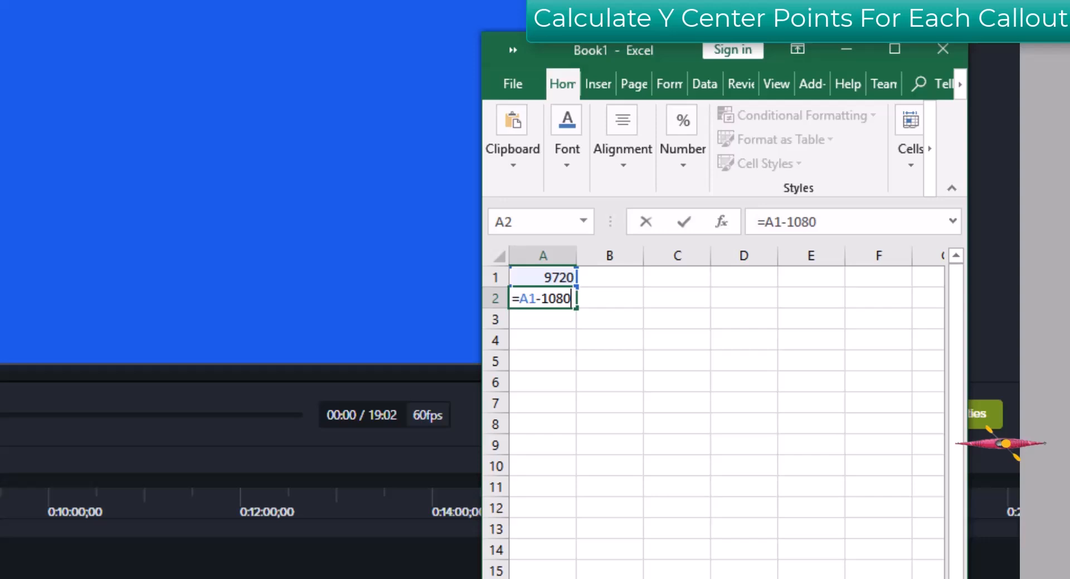
key("Return")
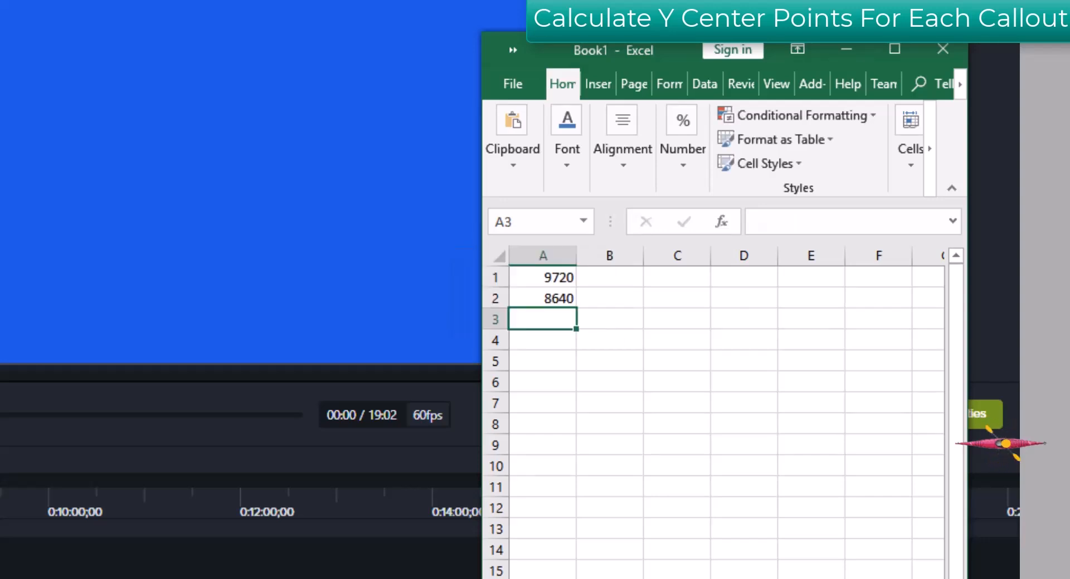
- Fill the subtraction formula from cell A2 down through cell A19
left_click(555, 299)
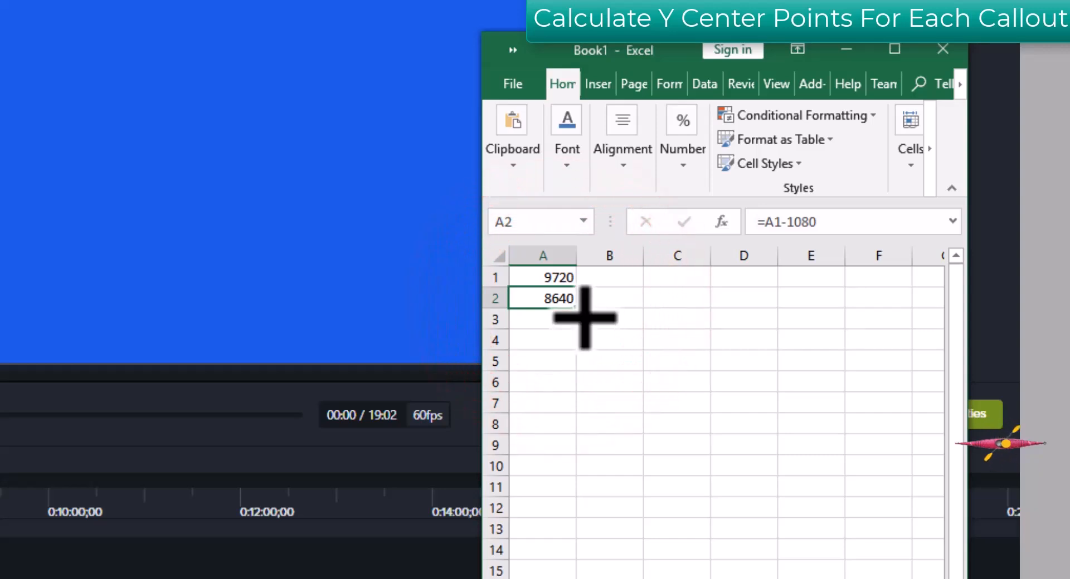
left_click_drag(575, 308, 579, 409)
left_click(566, 326)
left_click_drag(583, 457, 580, 472)
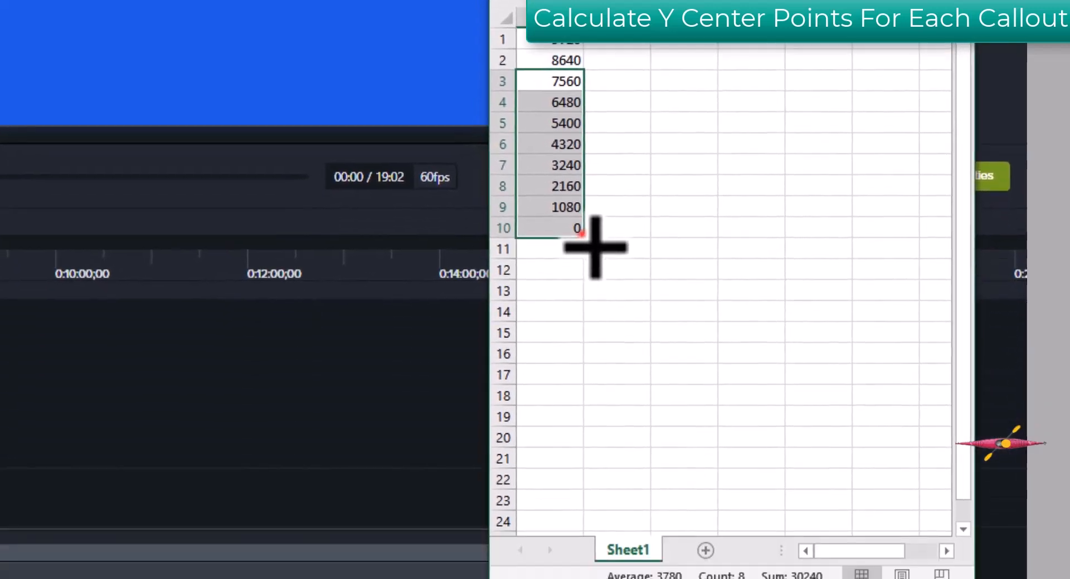
left_click_drag(577, 438, 580, 518)
left_click_drag(596, 318, 590, 417)
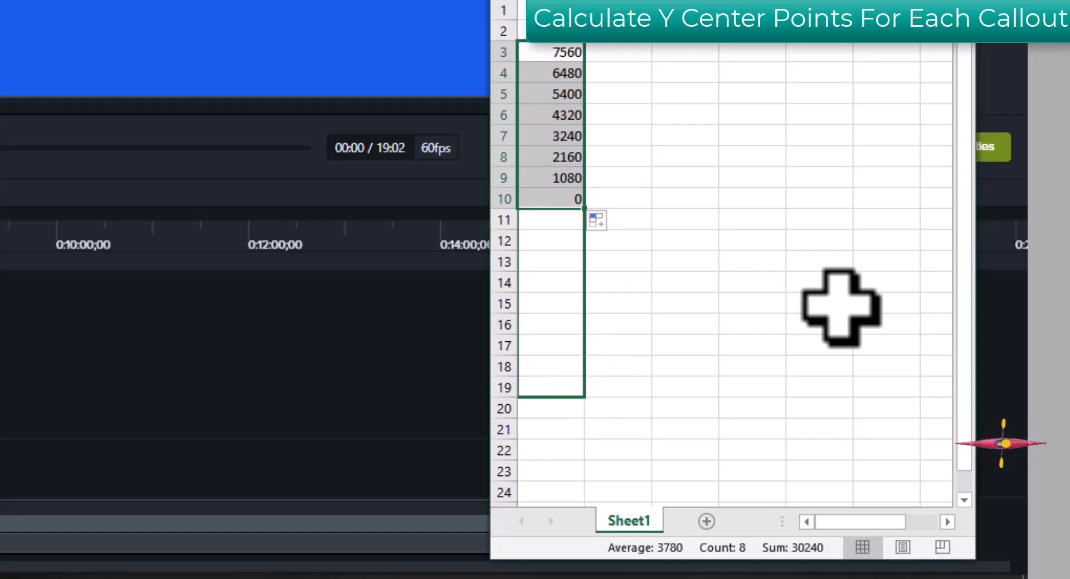
left_click_drag(841, 309, 905, 273)
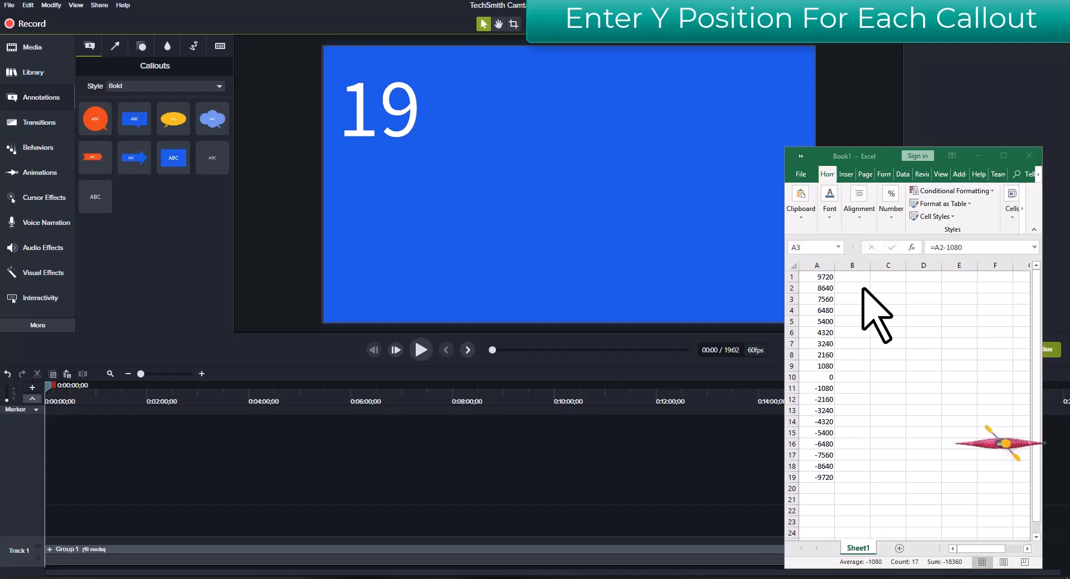
- Look up cell A1, switch back to Camtasia and expand the callout group on Track 1
left_click(821, 278)
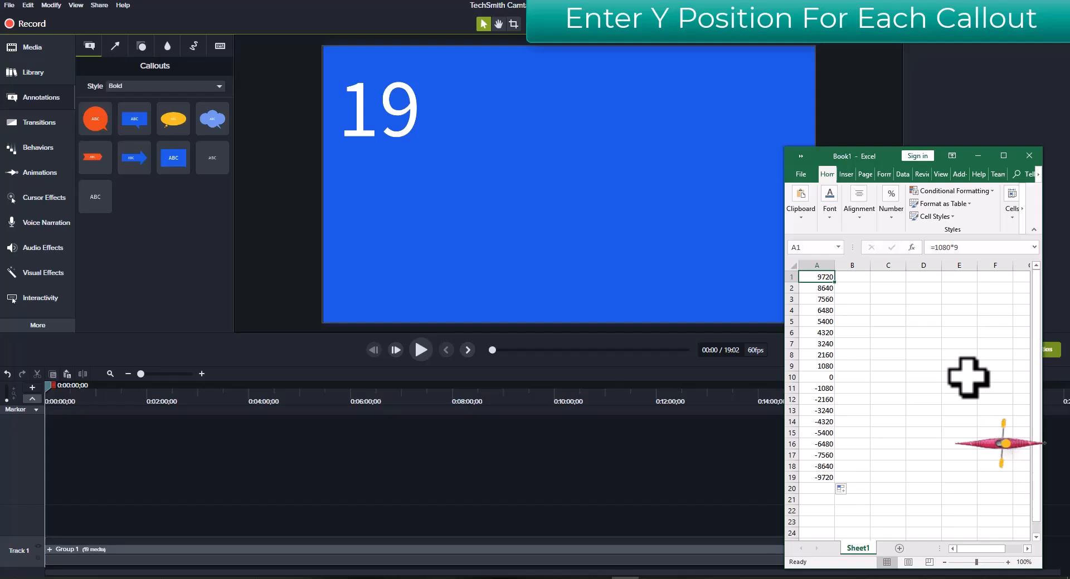
left_click(415, 513)
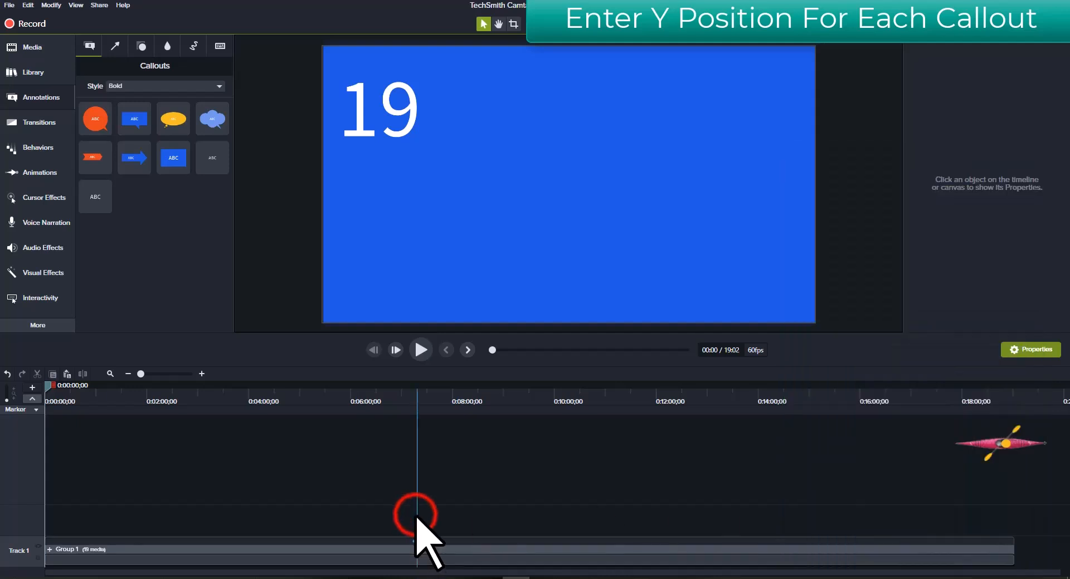
left_click(49, 551)
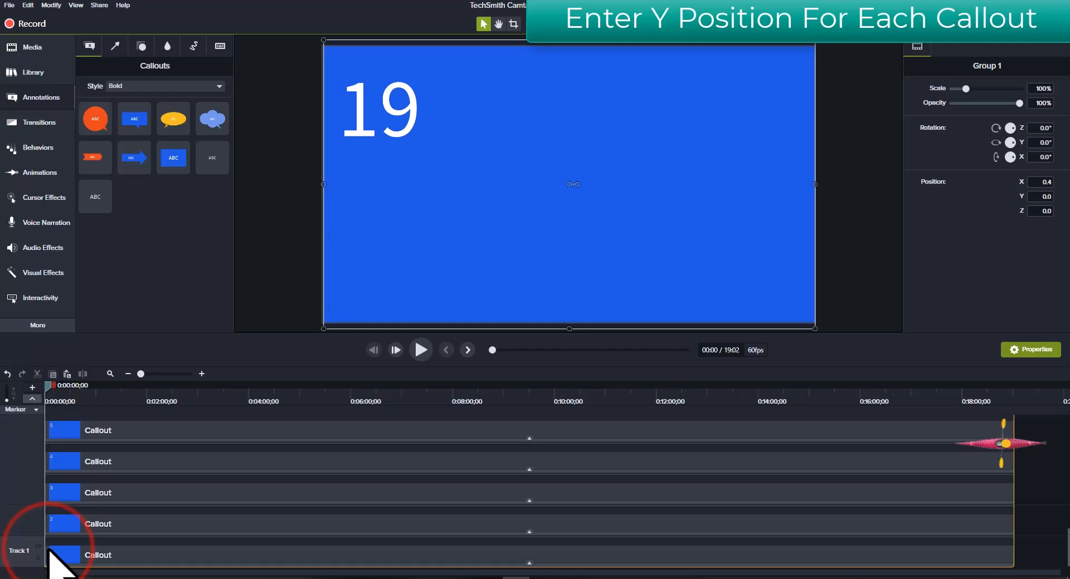
- Set the Y position of callout 1 in the group to 9720
left_click(134, 557)
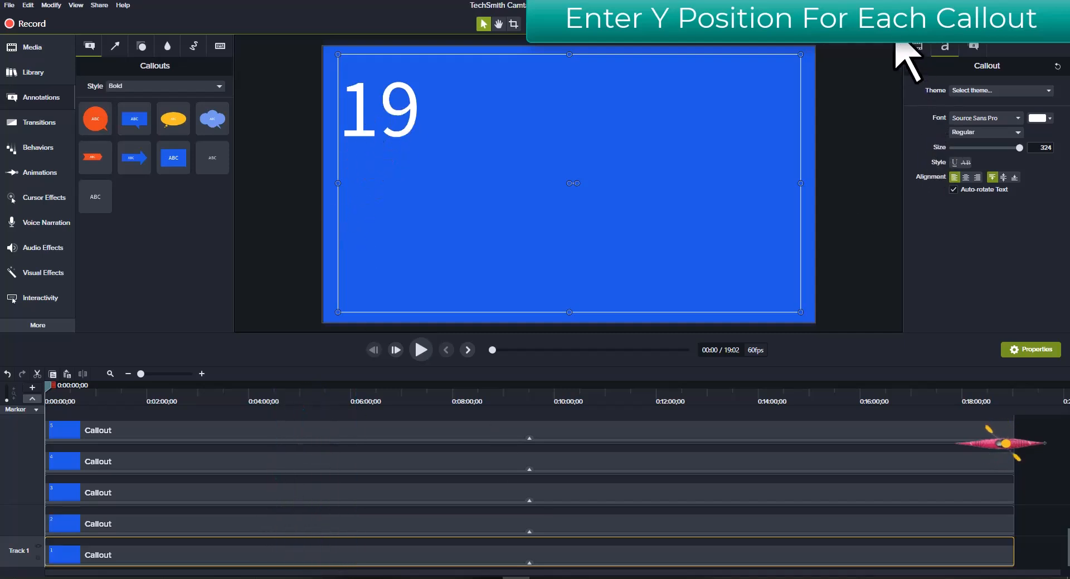
left_click(917, 47)
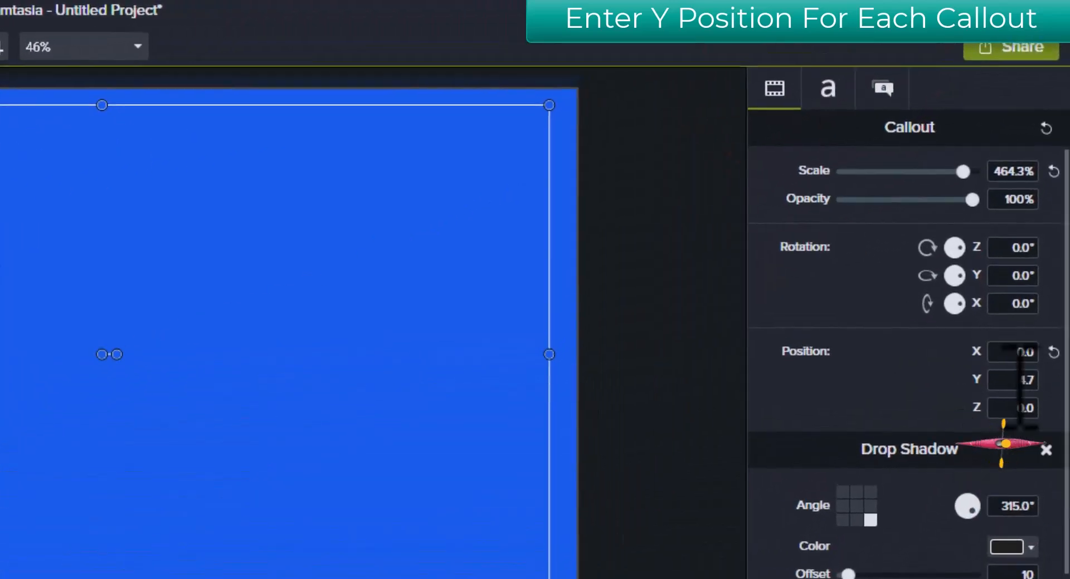
left_click(1018, 380)
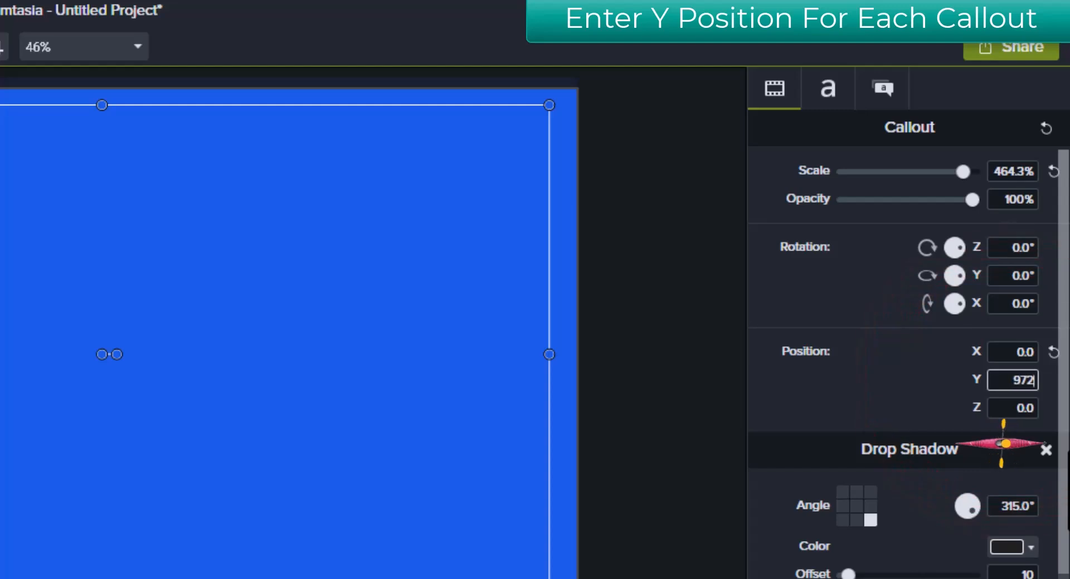
key("Tab")
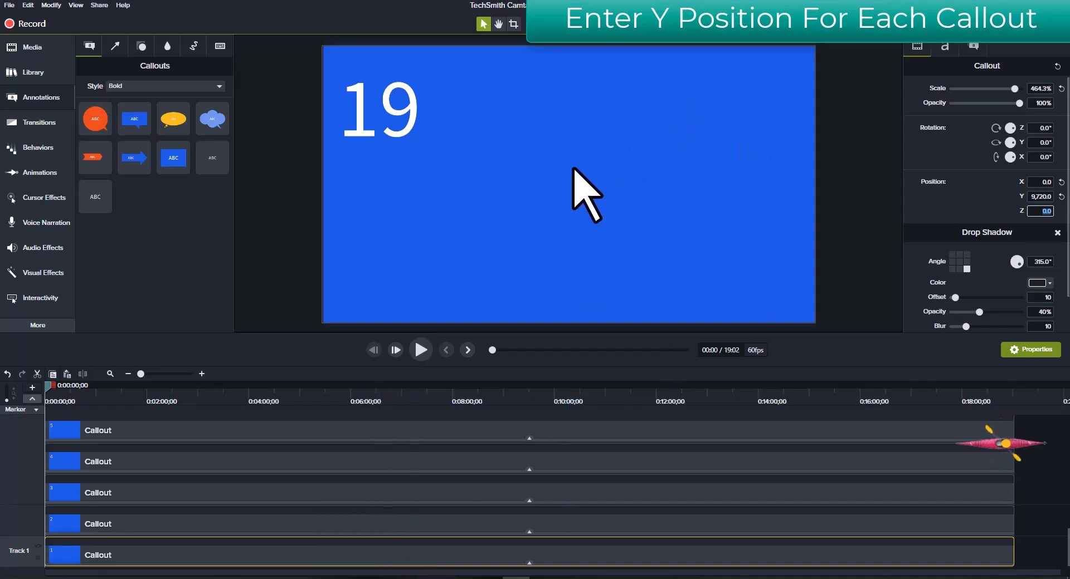
- Zoom out and pan the canvas to inspect where callout 1 sits above the frame, and restore the fitted canvas view
scroll(561, 151, "down", 7)
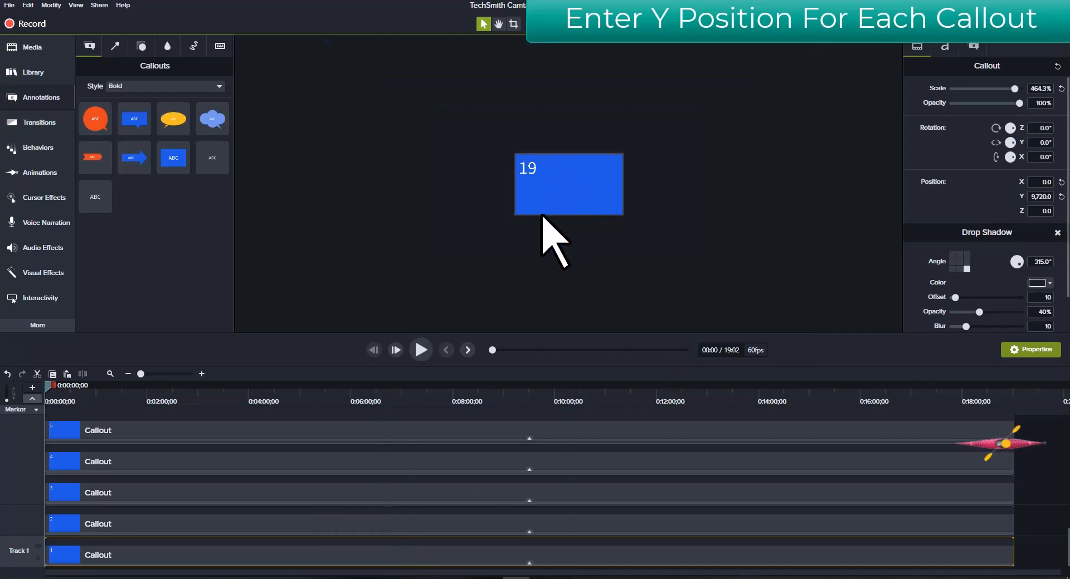
key("h")
left_click_drag(633, 113, 650, 261)
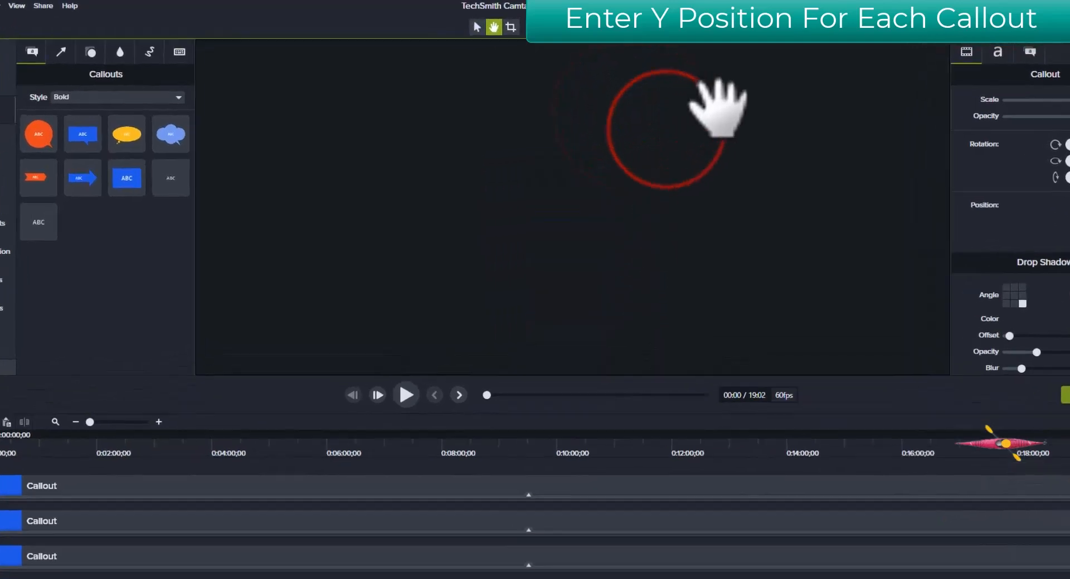
left_click_drag(697, 95, 697, 264)
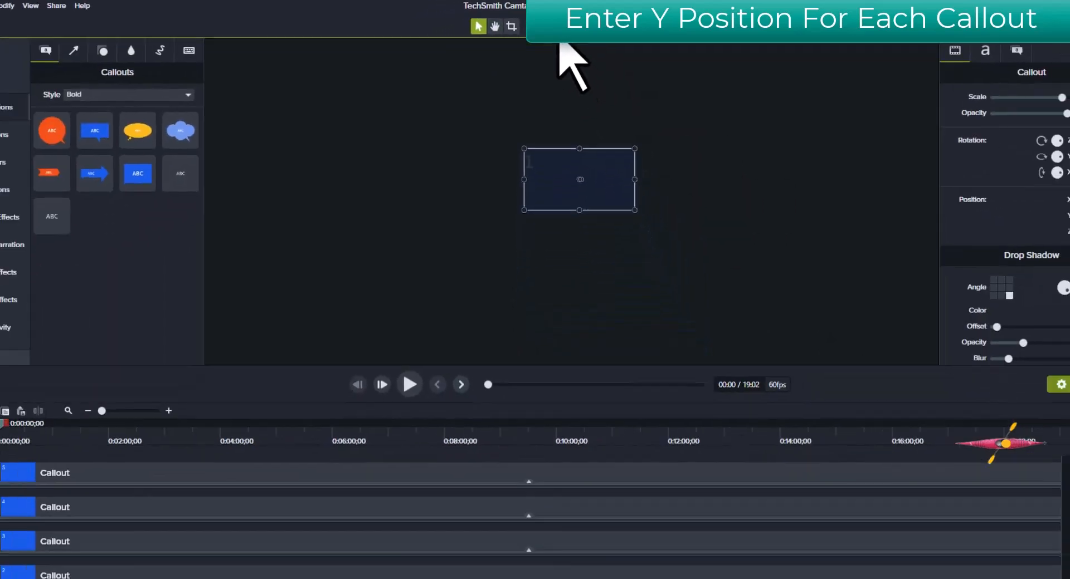
left_click(574, 43)
left_click(548, 40)
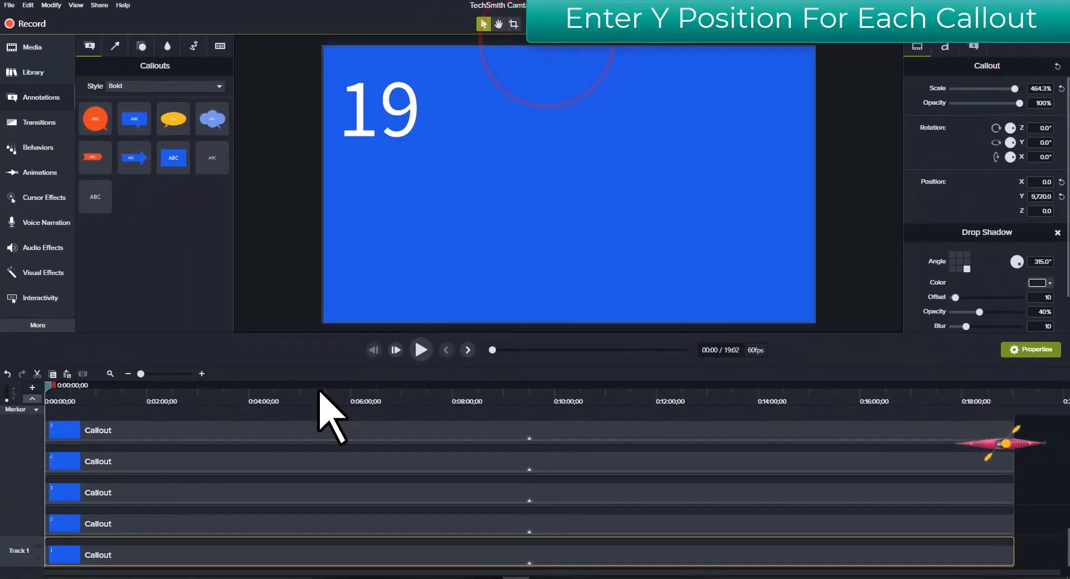
- Look up cell A2 in Excel and set the Y position of callout 2 in Camtasia to 8640
left_click(175, 523)
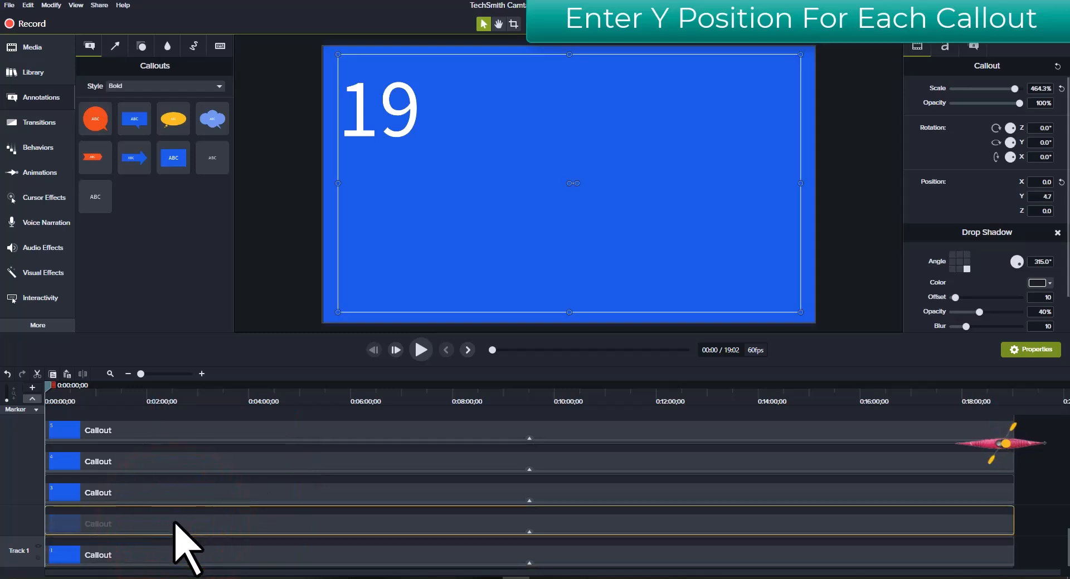
left_click(628, 578)
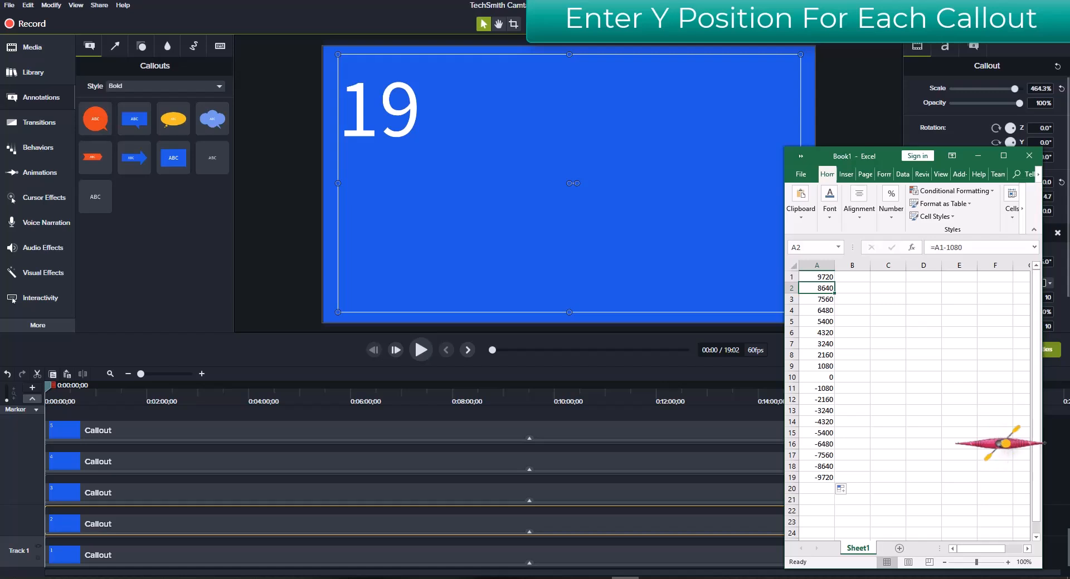
left_click(283, 521)
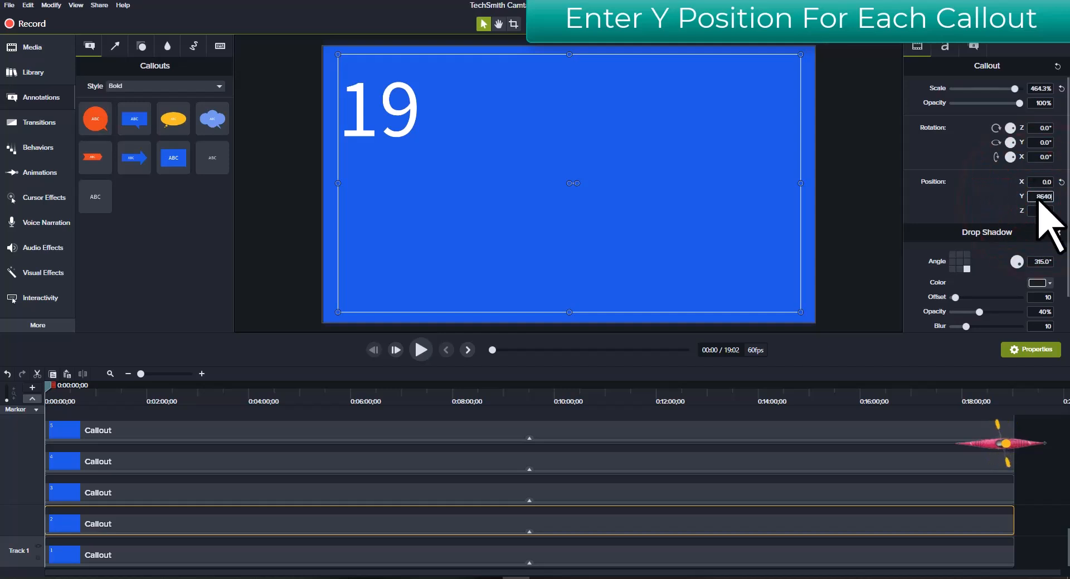
key("Tab")
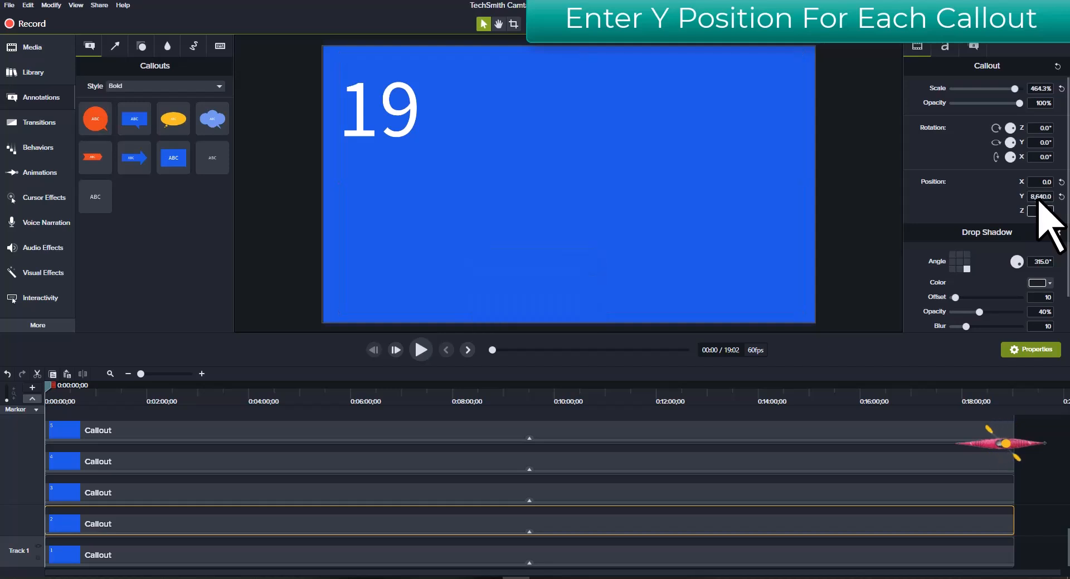
- Zoom out and pan the canvas to inspect how callouts 1 and 2 stack above the frame, and restore the fitted canvas view
scroll(601, 165, "down", 5)
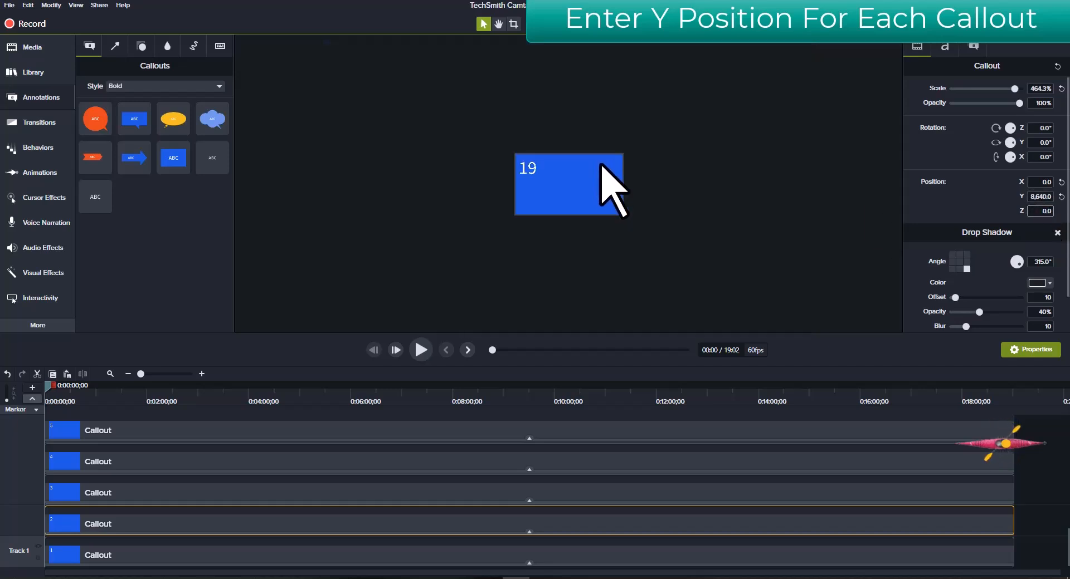
key("space")
left_click_drag(712, 108, 718, 281)
left_click_drag(725, 115, 724, 231)
left_click_drag(724, 141, 712, 243)
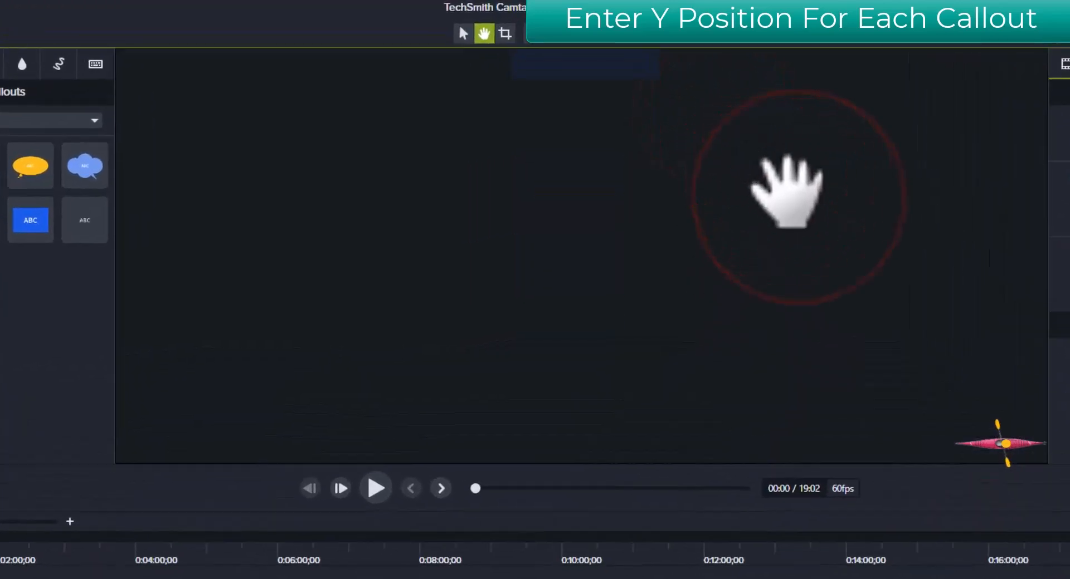
left_click_drag(786, 192, 777, 438)
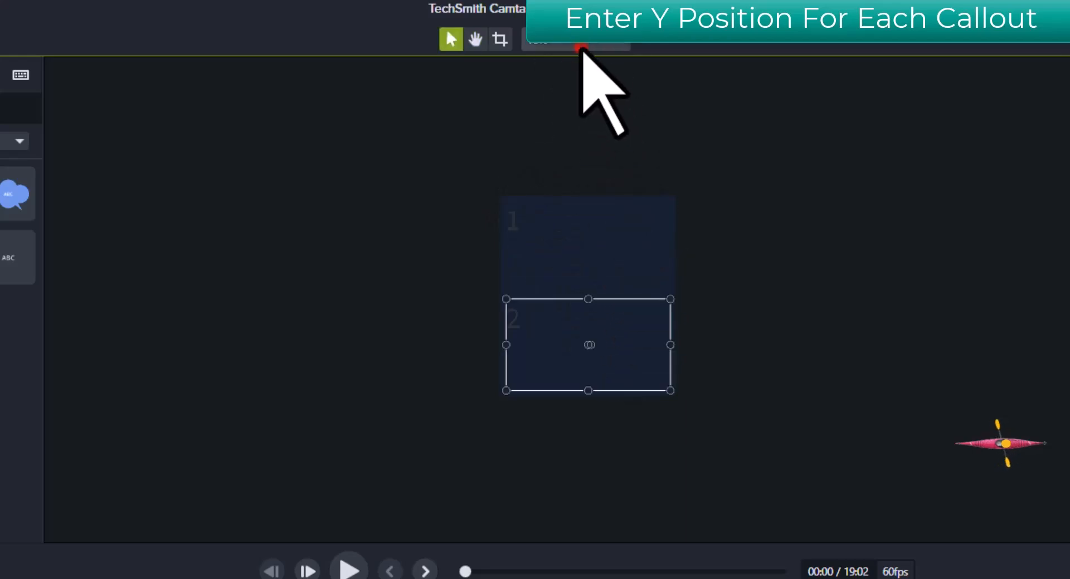
left_click(580, 44)
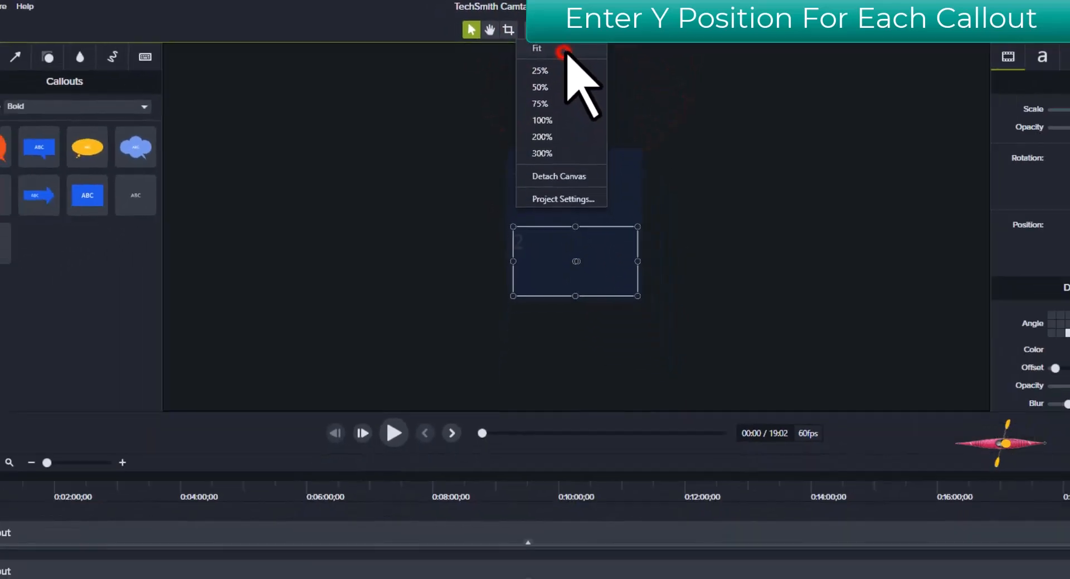
left_click(574, 66)
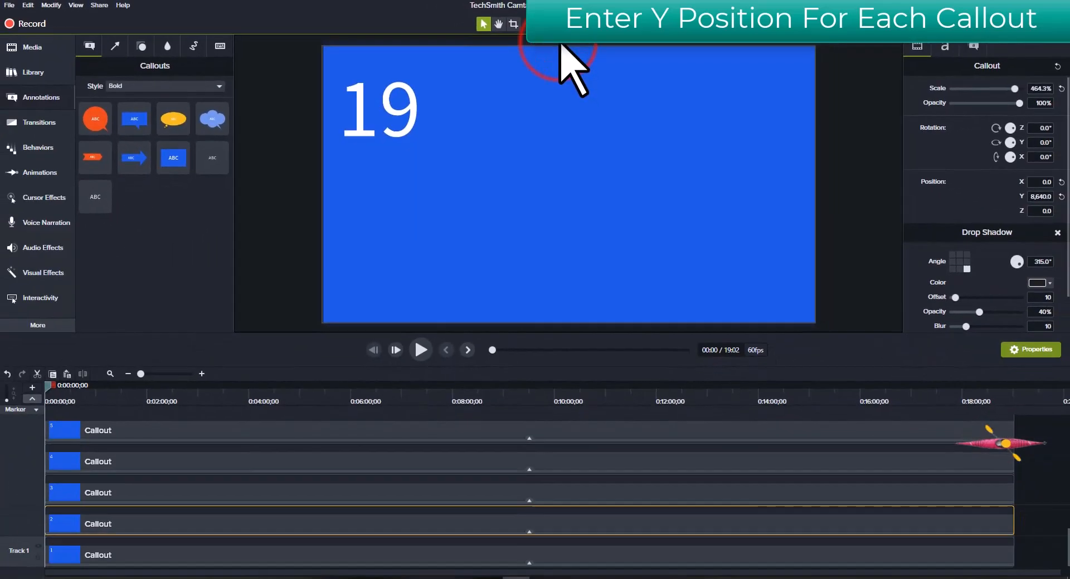
- Look up cell A3 in Excel and set the Y position of callout 3 in Camtasia to 7560
left_click(174, 490)
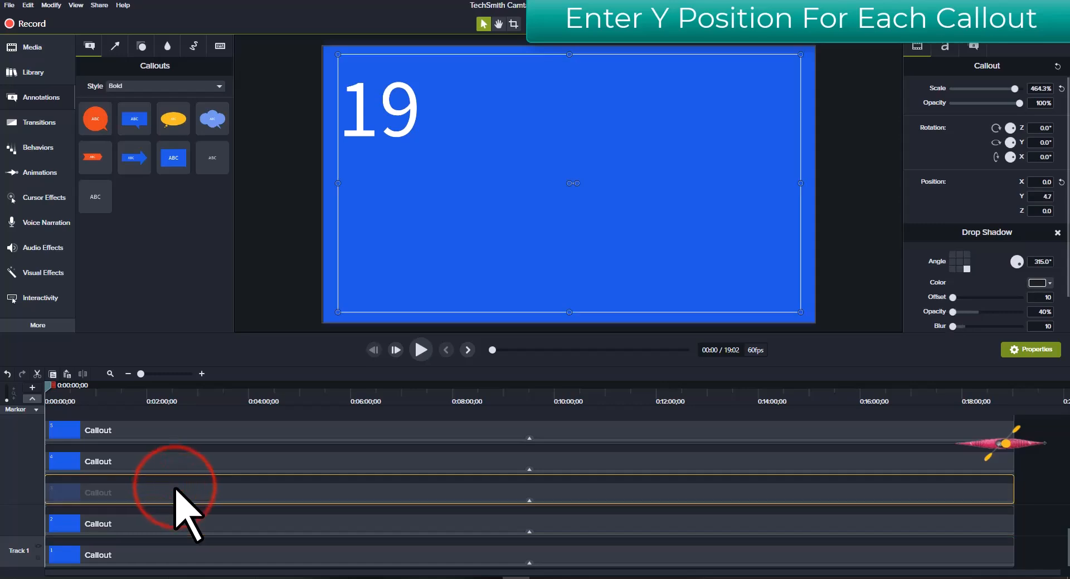
key("alt+Tab")
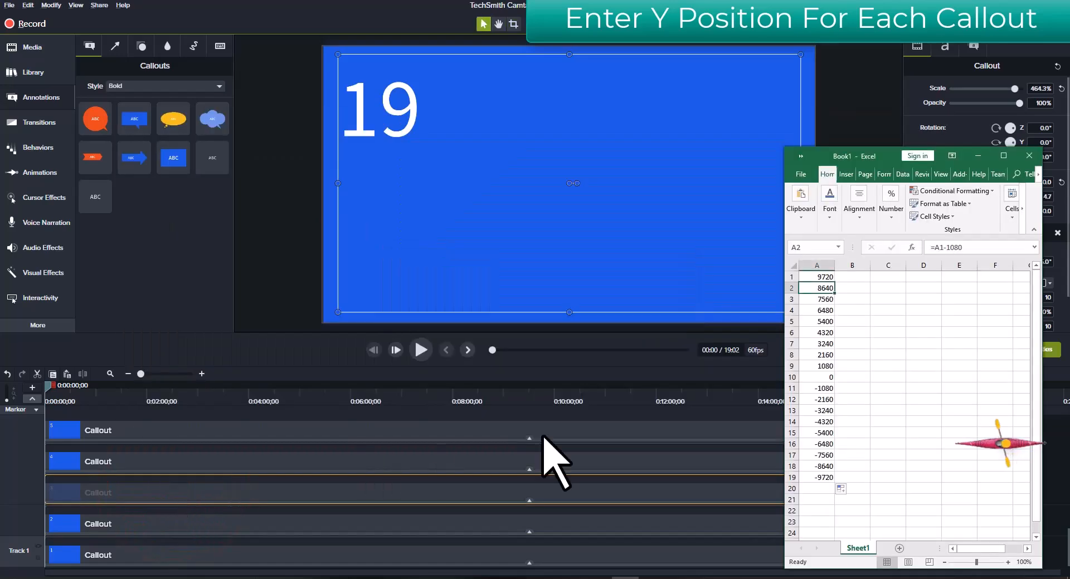
left_click(819, 299)
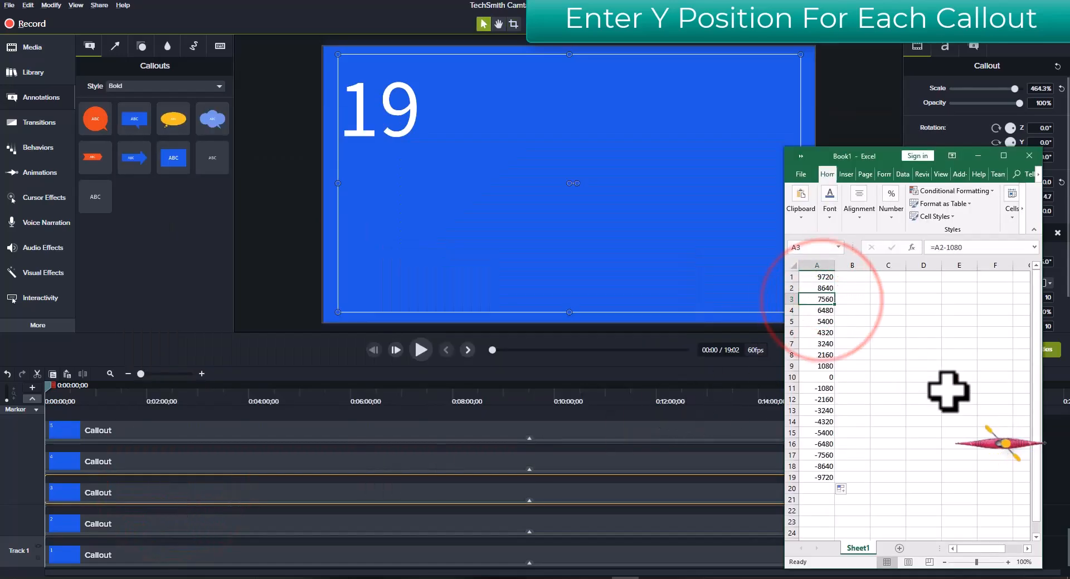
key("alt+Tab")
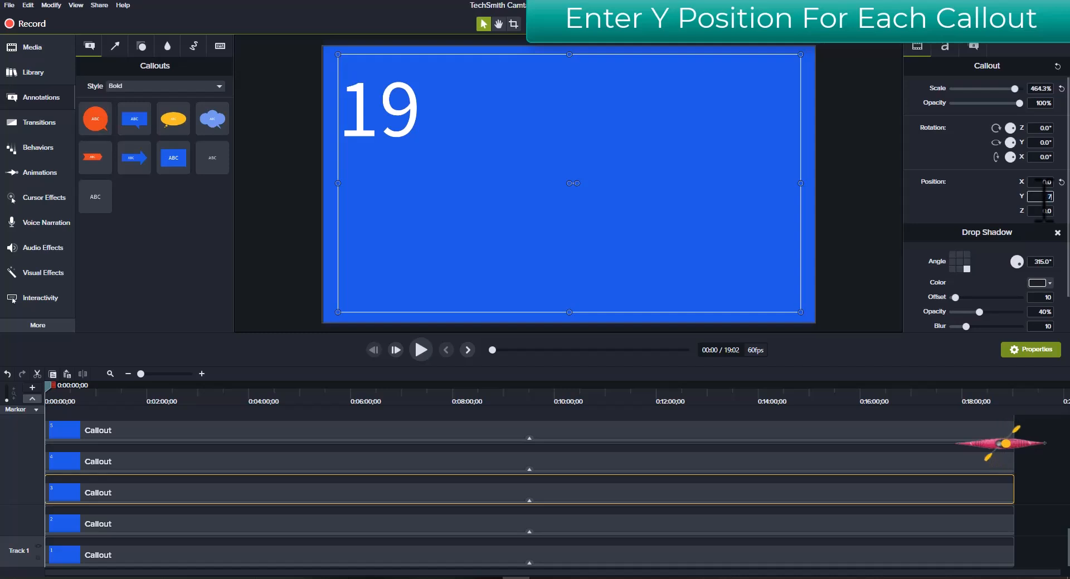
key("Tab")
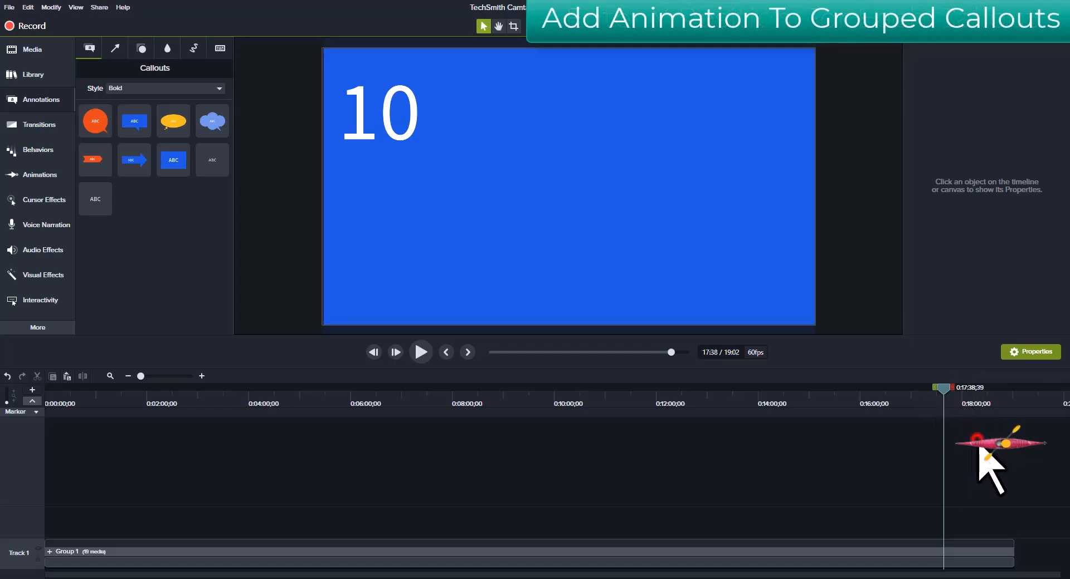
- Add a custom animation at the end of Group 1 and stretch its start back to about 17:09
key("ctrl+End")
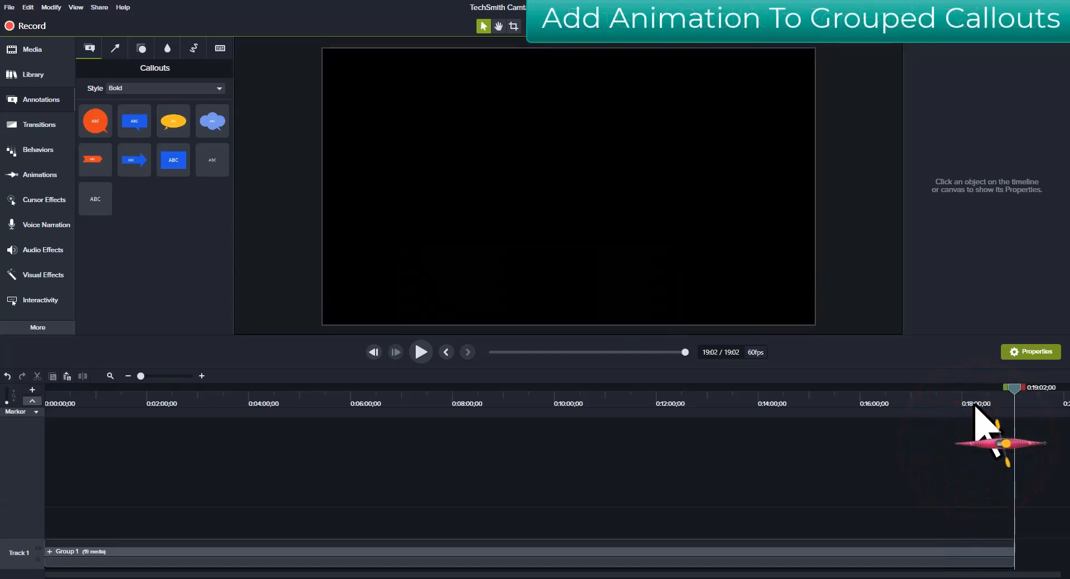
left_click(982, 566)
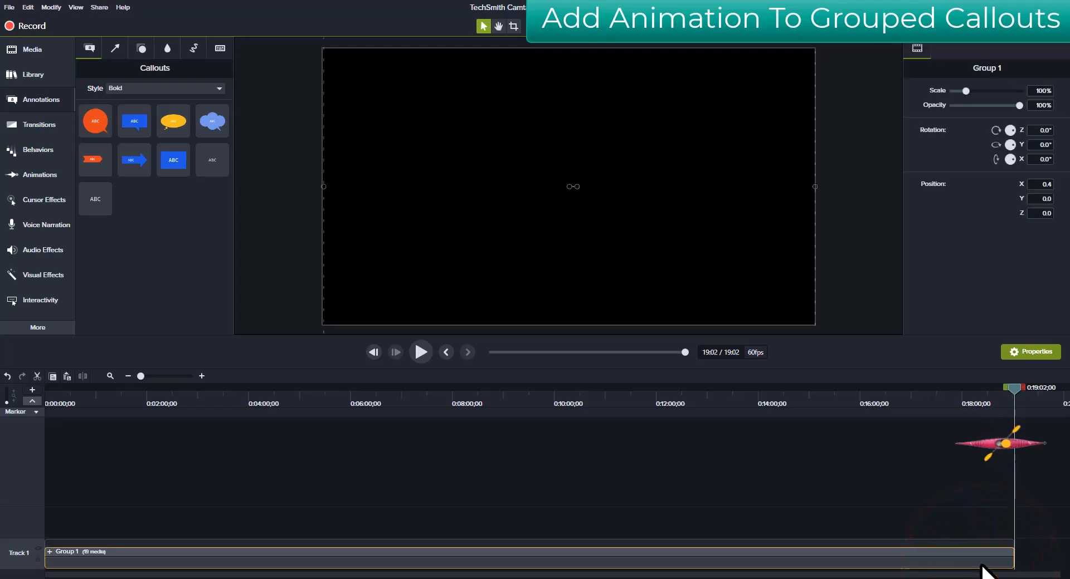
key("shift+a")
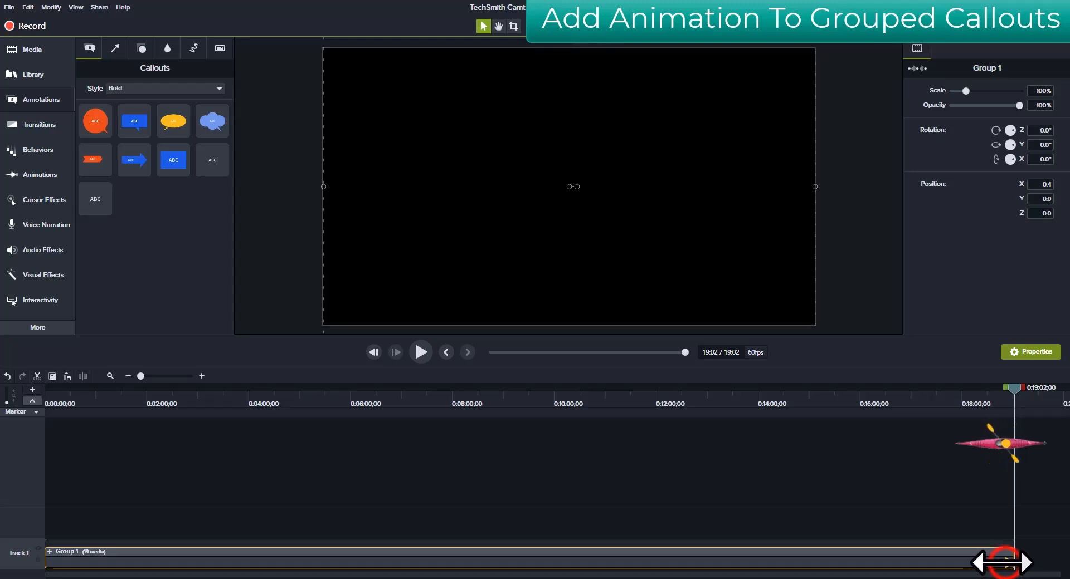
left_click_drag(1003, 563, 908, 568)
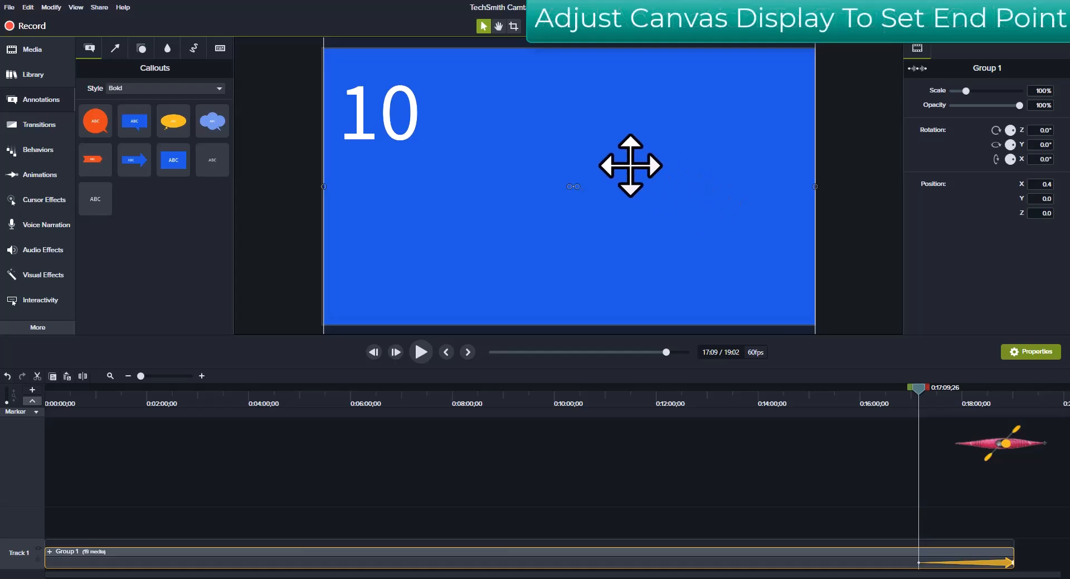
- At the animation's end point, move Group 1 up on the canvas to X 0, Y 9720 so its bottom edge meets the frame
scroll(651, 168, "down", 5)
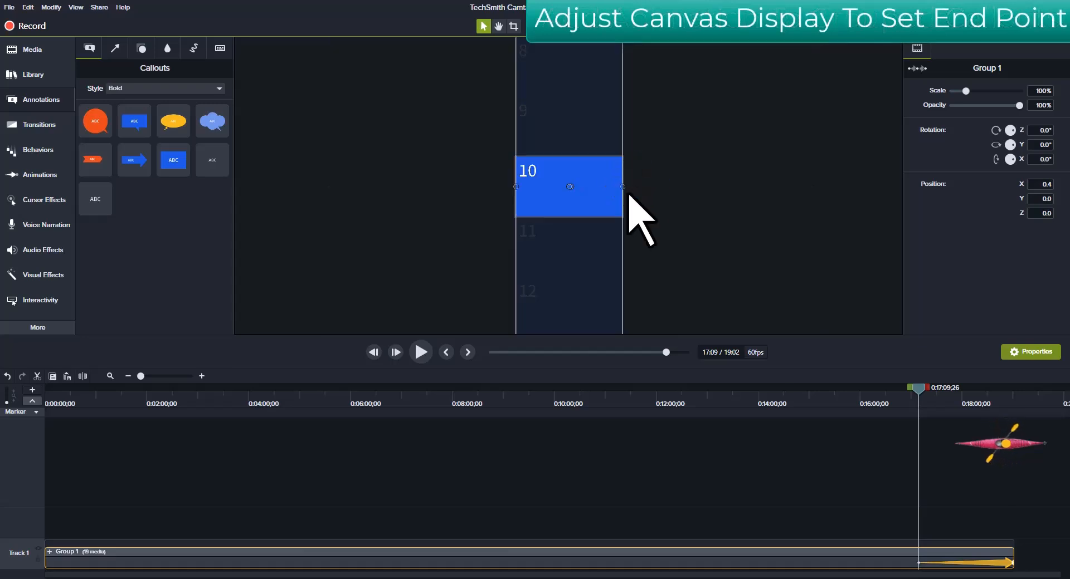
left_click(1006, 563)
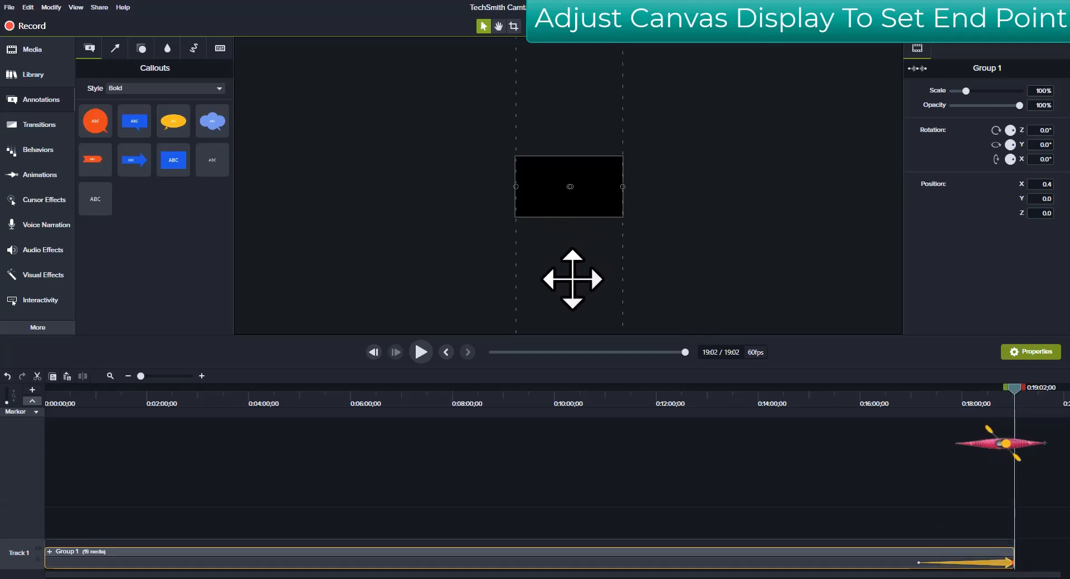
left_click_drag(578, 288, 581, 123)
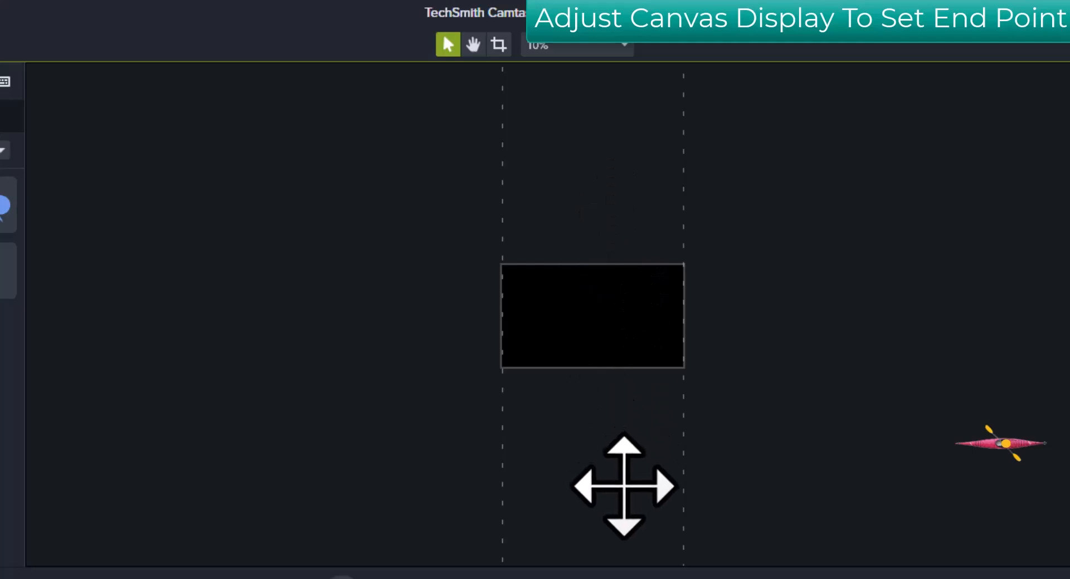
left_click_drag(623, 487, 636, 256)
left_click_drag(634, 440, 630, 350)
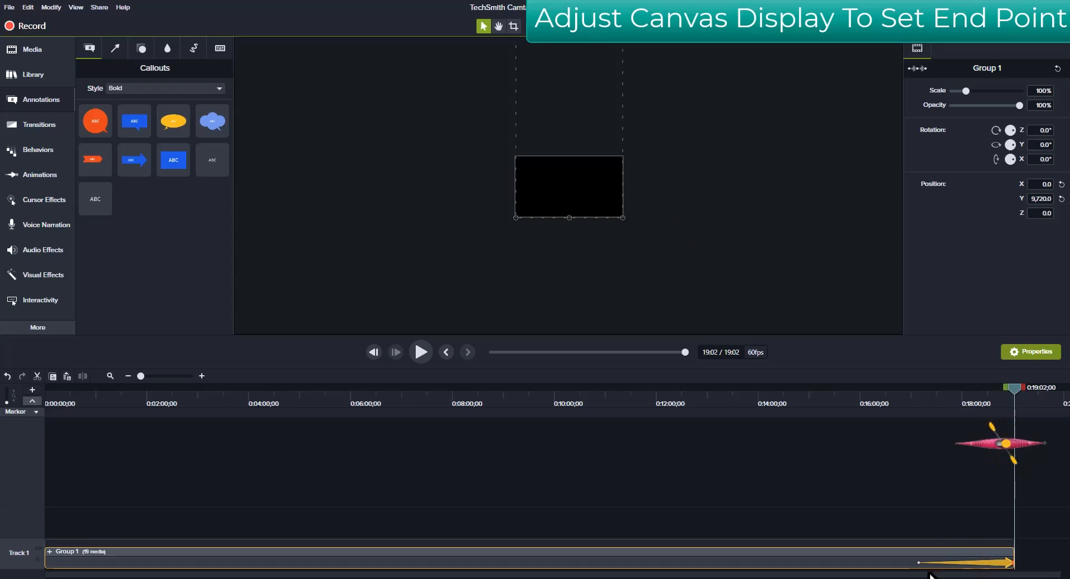
- Extend the animation's start to 00:00 and move Group 1 down there to about Y -9739.5, with callout 1 filling the frame
left_click_drag(918, 564, 27, 563)
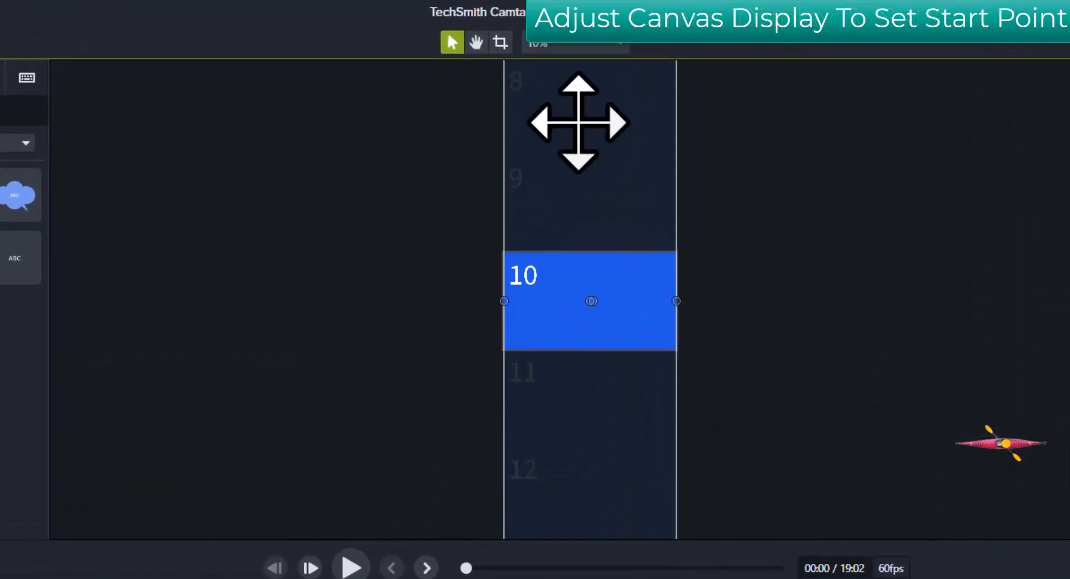
left_click_drag(579, 123, 591, 578)
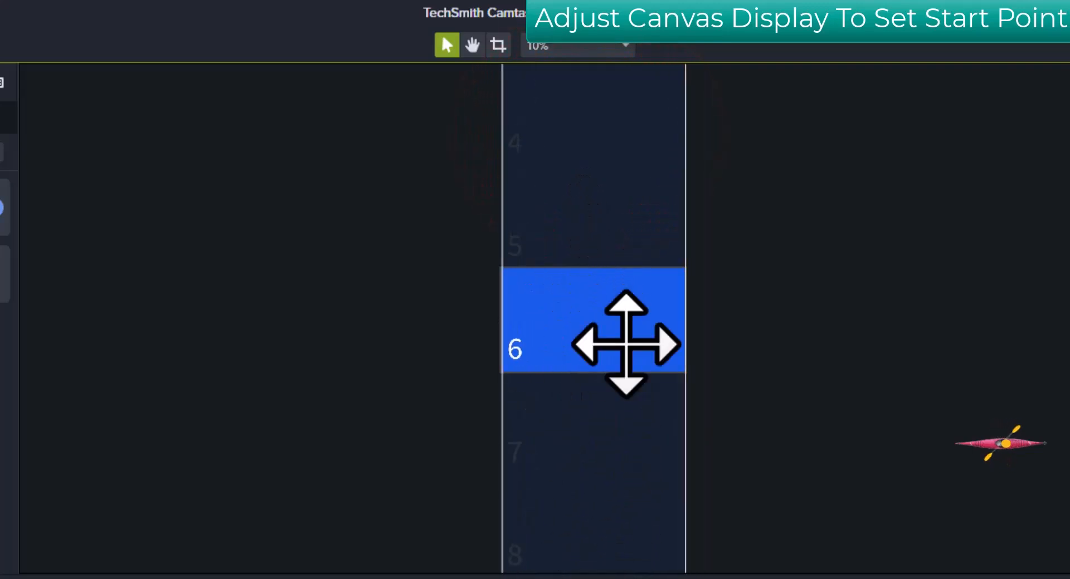
left_click_drag(615, 167, 608, 578)
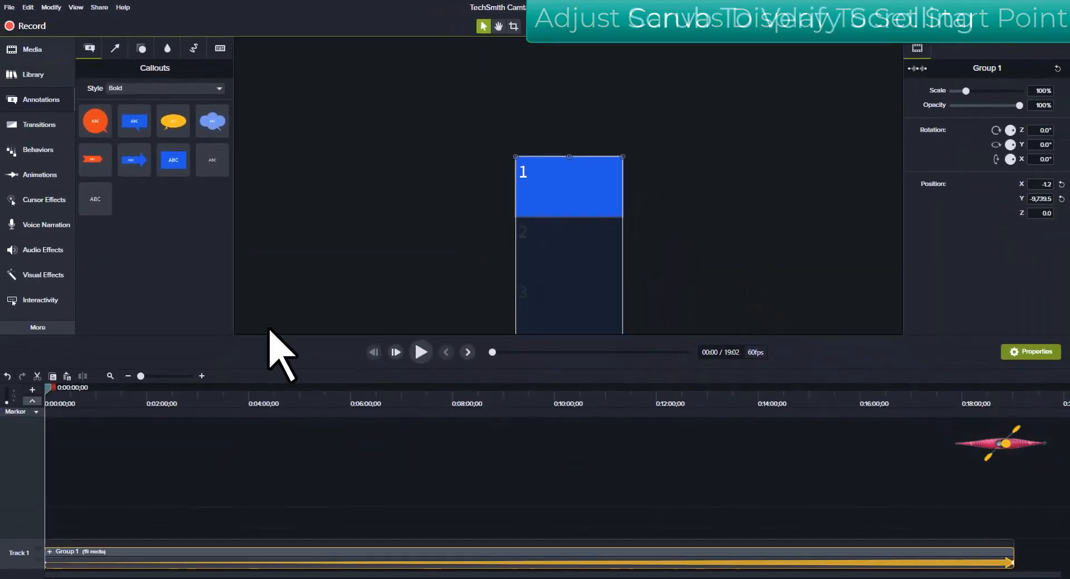
- Scrub the timeline to about 7:14 to check the scroll, and change the easing of Group 1's animation
left_click_drag(48, 391, 419, 422)
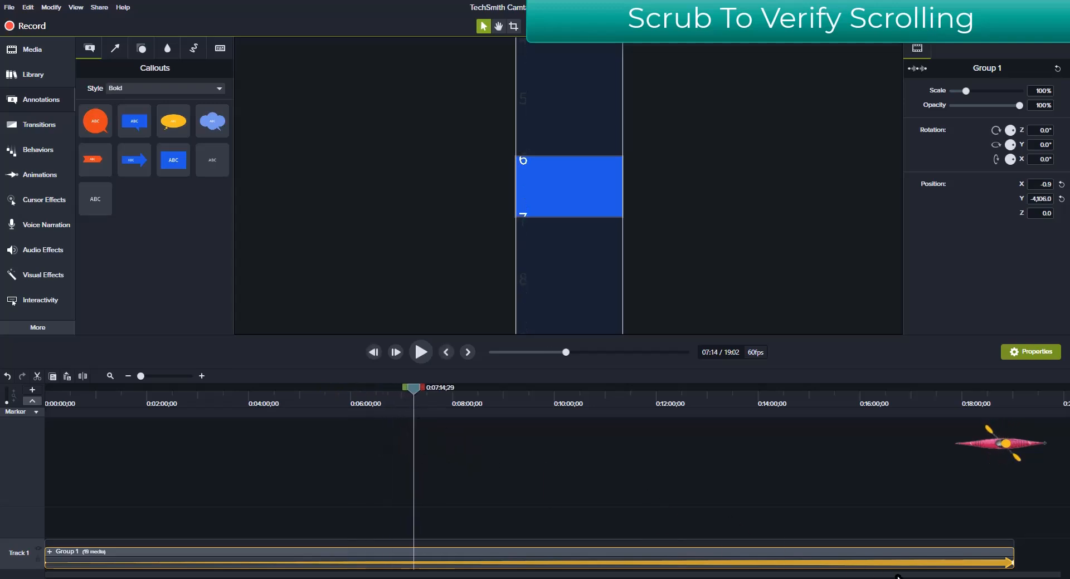
left_click(1011, 564)
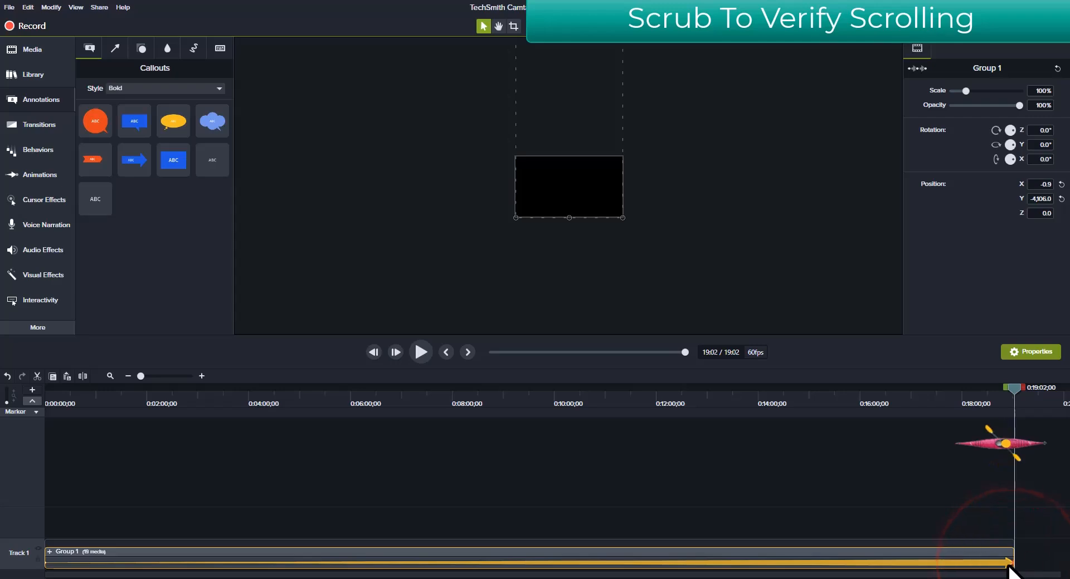
right_click(1010, 565)
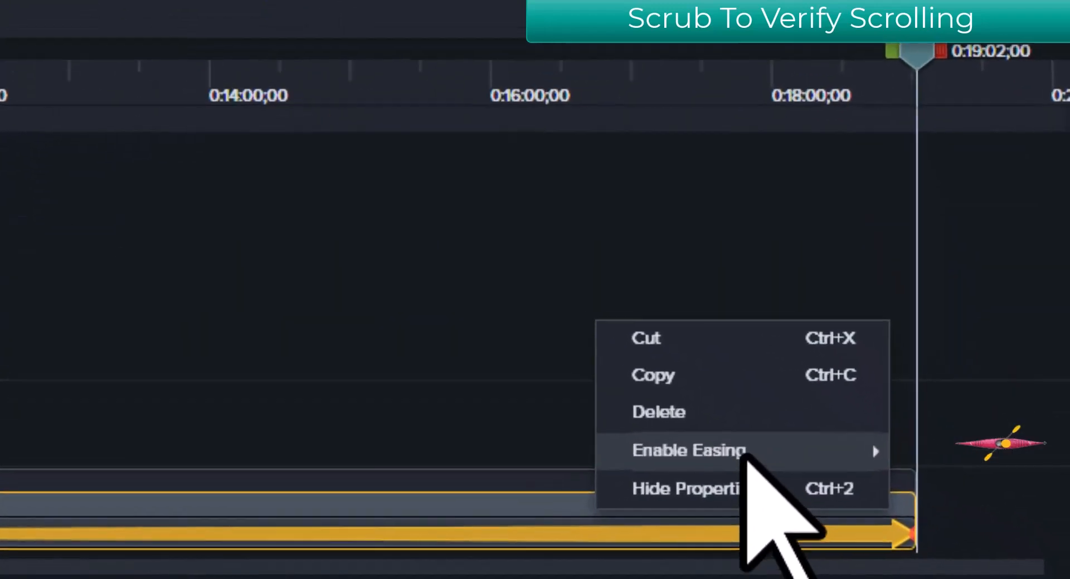
mouse_move(953, 534)
left_click(401, 376)
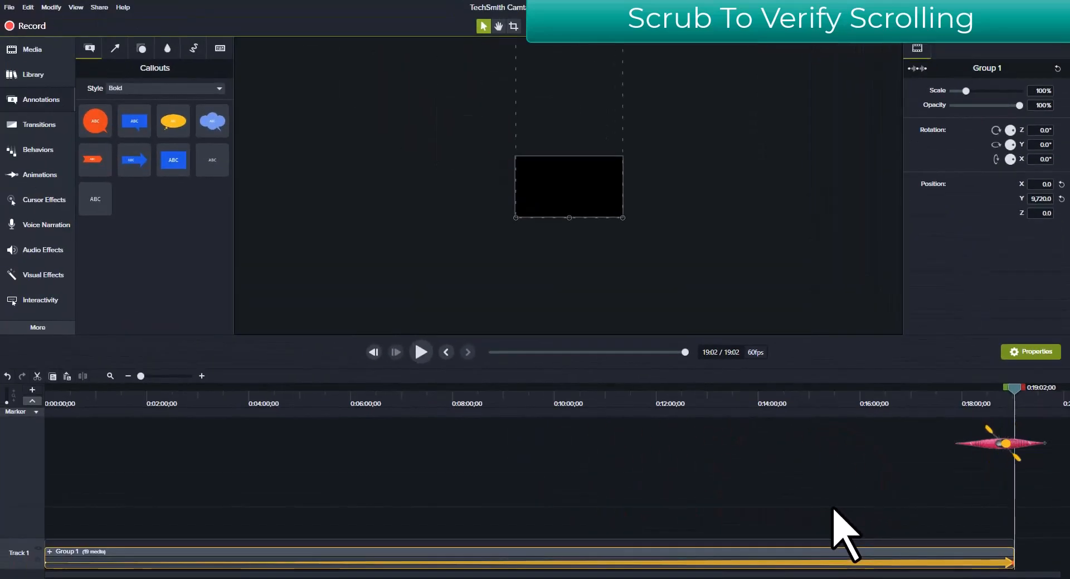
- Scrub from the end of the timeline back to 00:00 to verify the scrolling, and fit the canvas to the view
left_click_drag(1015, 390, 899, 410)
left_click_drag(841, 419, 8, 458)
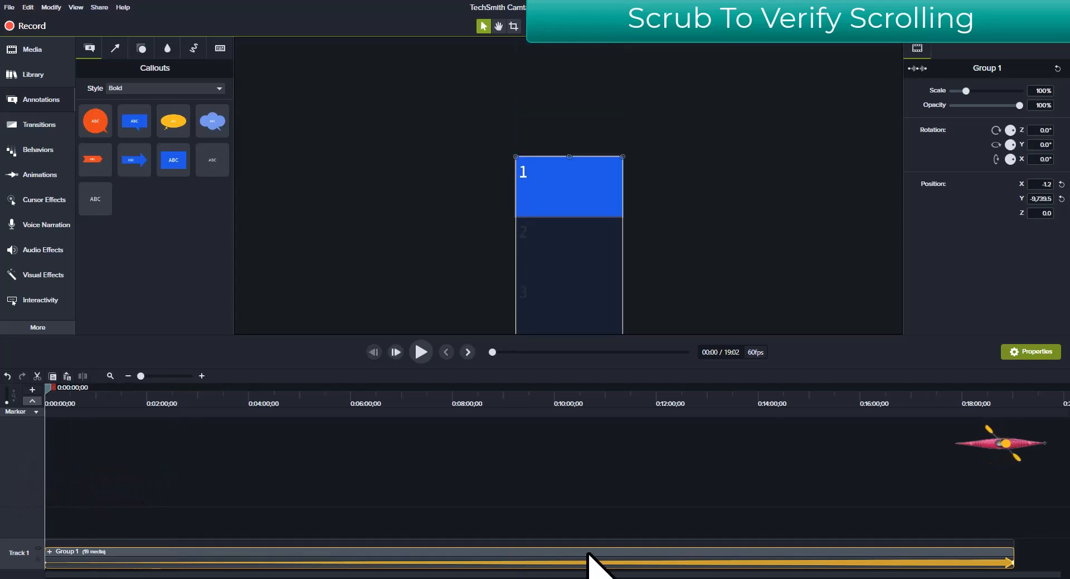
left_click(557, 38)
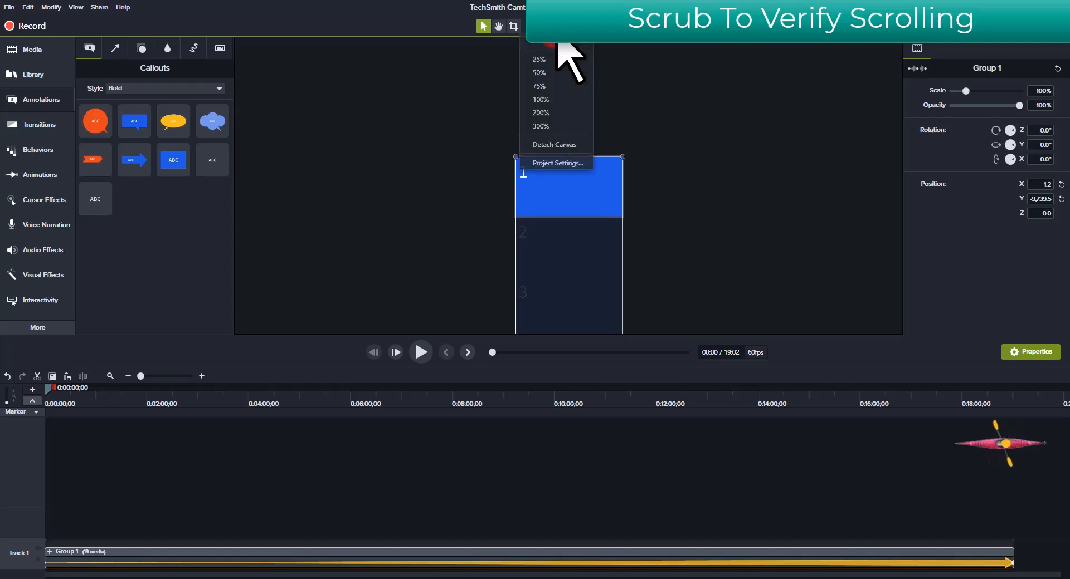
left_click(552, 46)
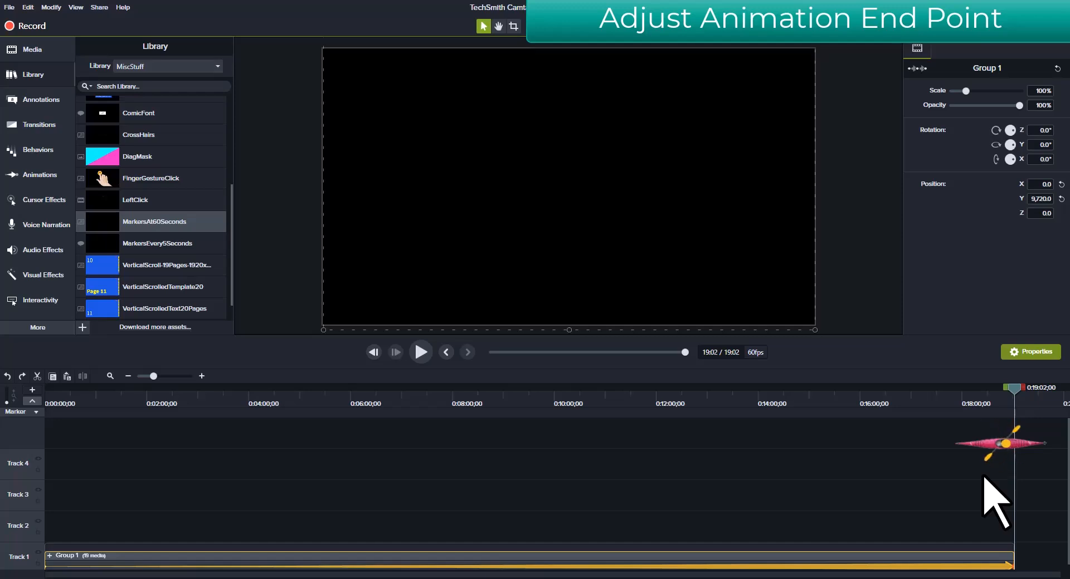
- Position the playhead at 18:00 with the group deselected and add a timeline marker there
left_click(962, 397)
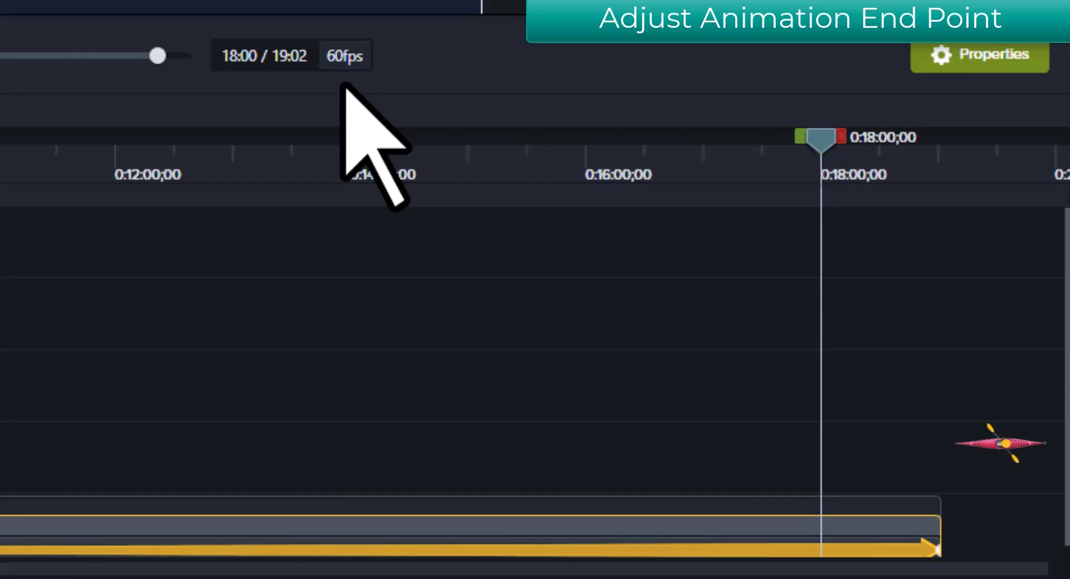
left_click(945, 330)
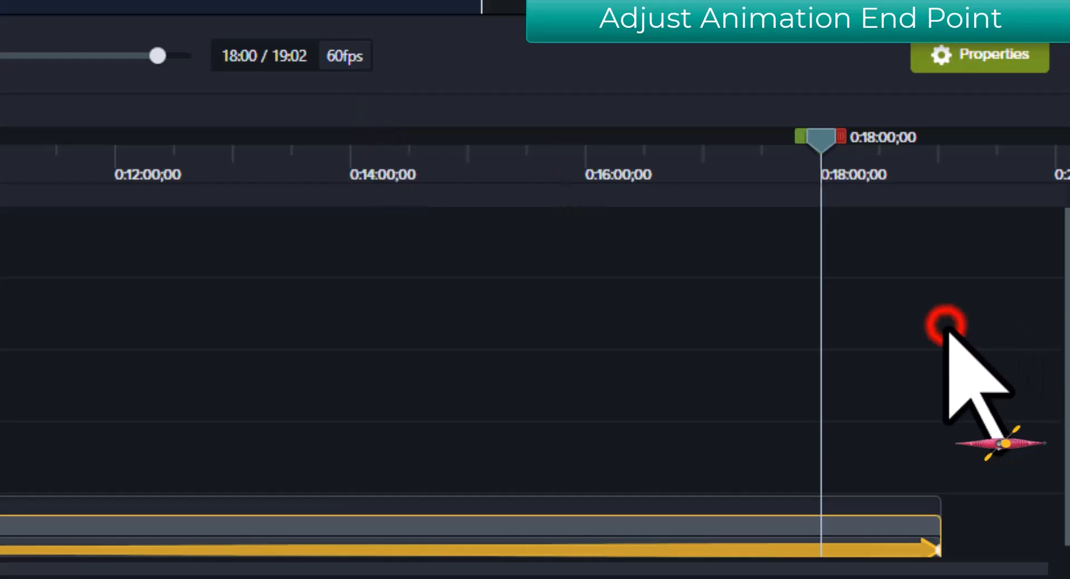
key("shift+m")
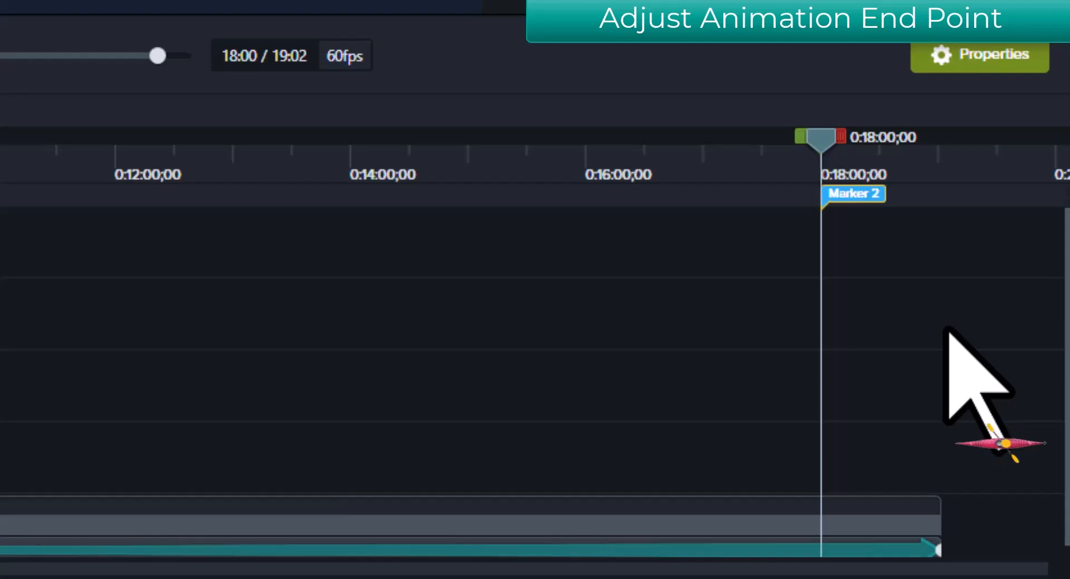
- Move the end of Group 1's animation to the 18:00 marker and shorten the group to about 18:21
left_click(931, 552)
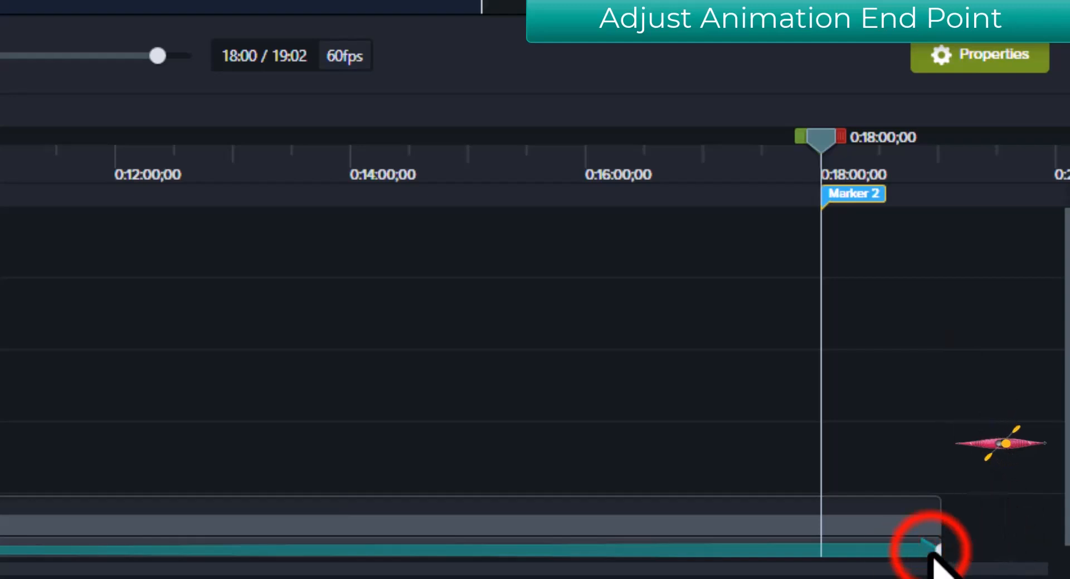
left_click_drag(941, 551, 823, 556)
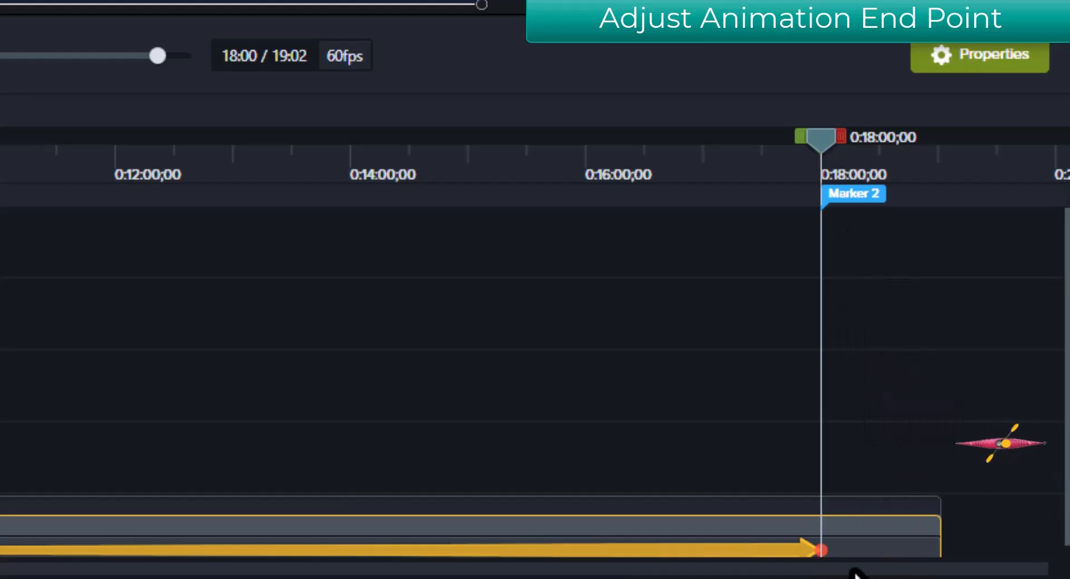
left_click(939, 552)
left_click_drag(940, 546, 862, 551)
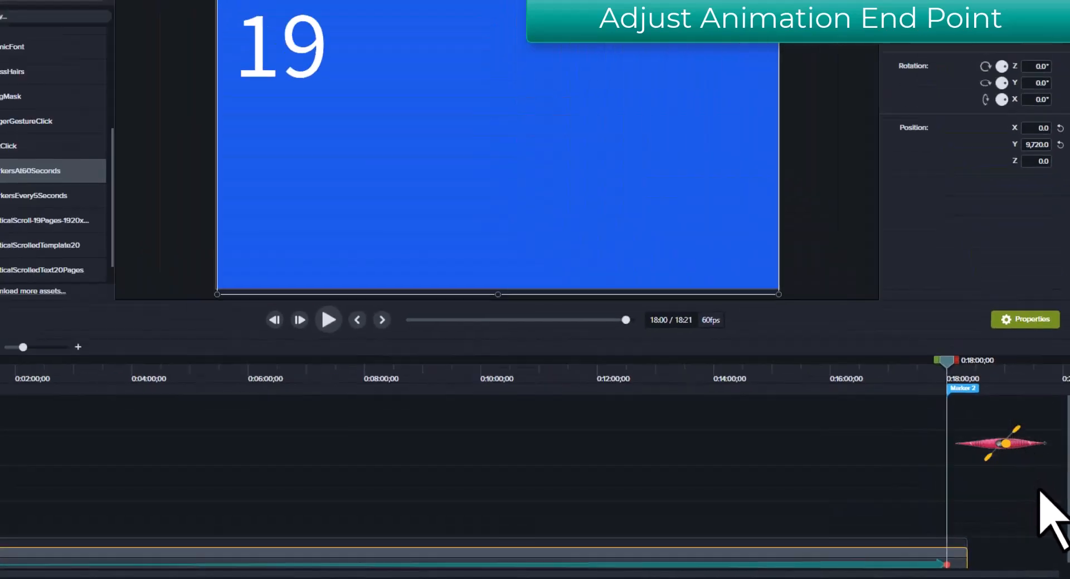
- Trim the end of Group 1 to about 18:02, just past the end of its animation
key("ctrl+shift+9")
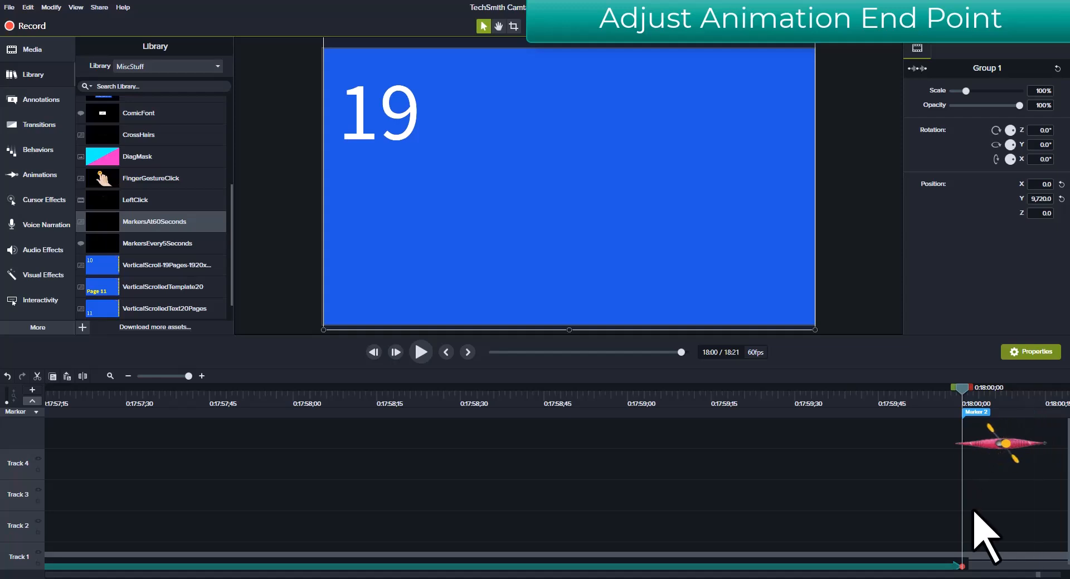
scroll(978, 511, "right", 4)
scroll(990, 526, "left", 6)
scroll(987, 538, "right", 12)
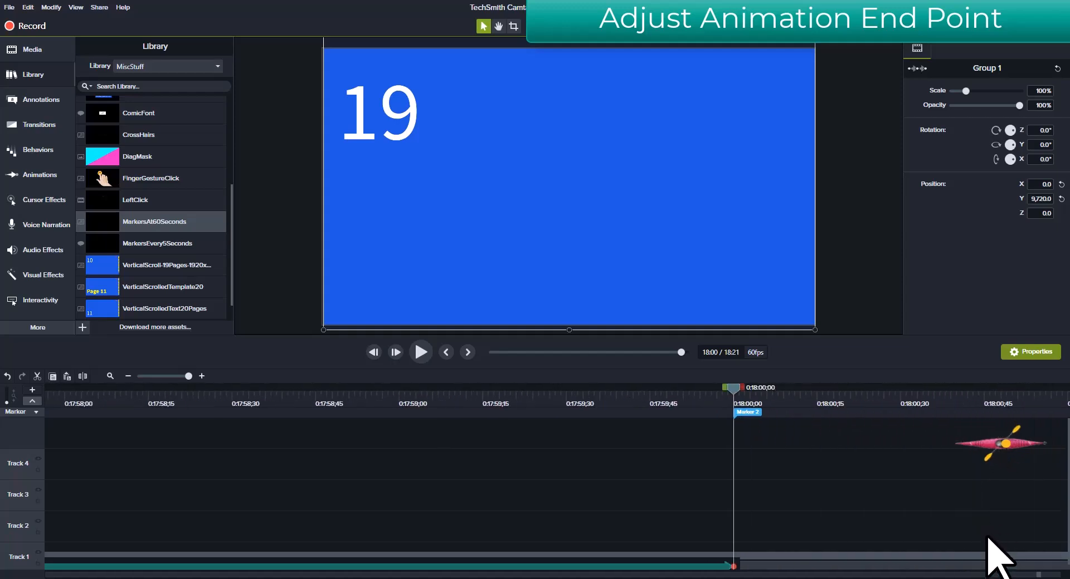
scroll(975, 526, "right", 1)
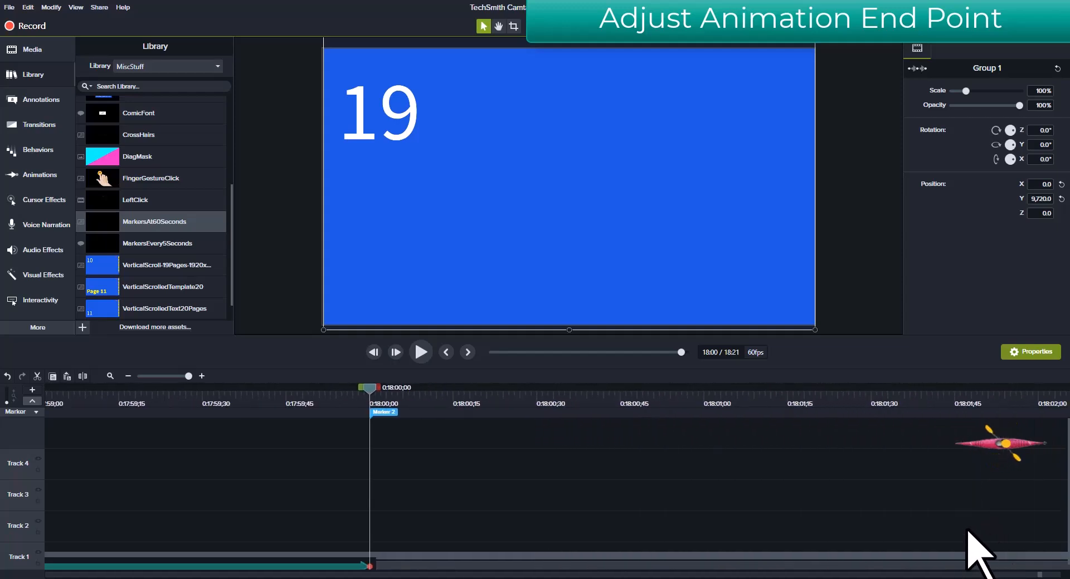
scroll(968, 525, "down", 4)
scroll(897, 522, "right", 3)
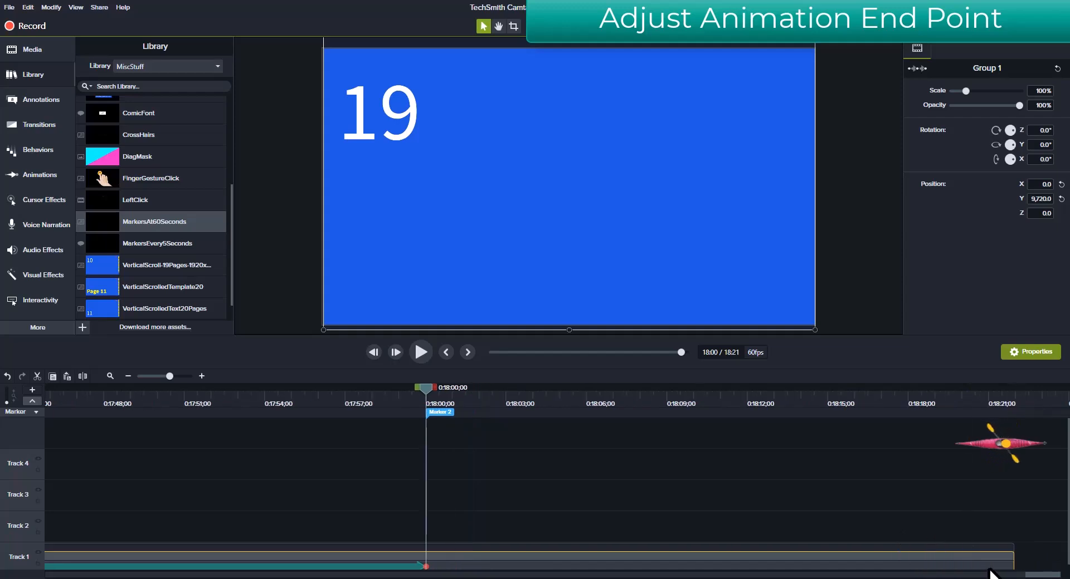
left_click(1013, 567)
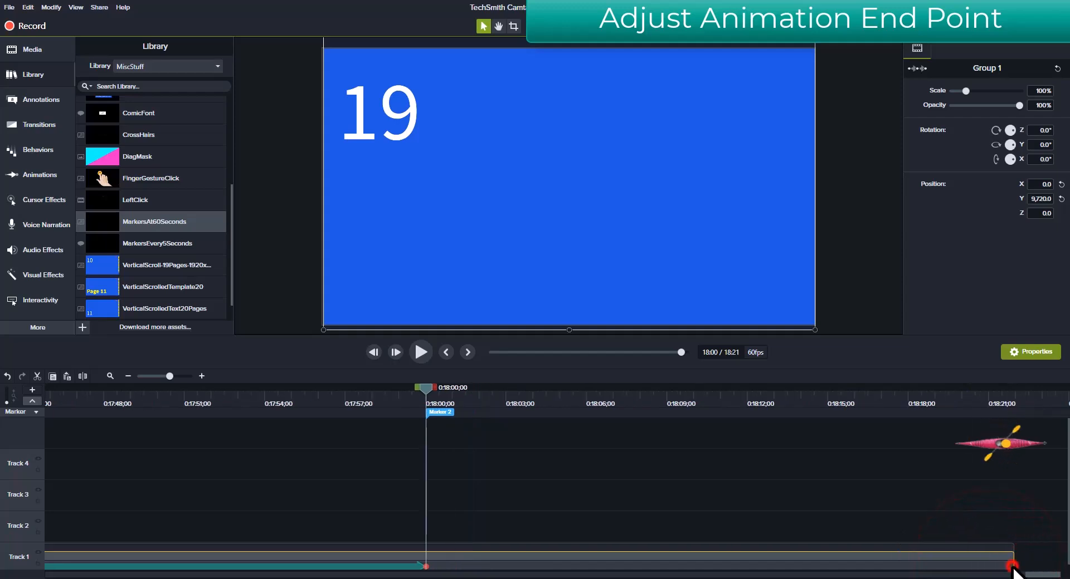
left_click_drag(1013, 568, 479, 560)
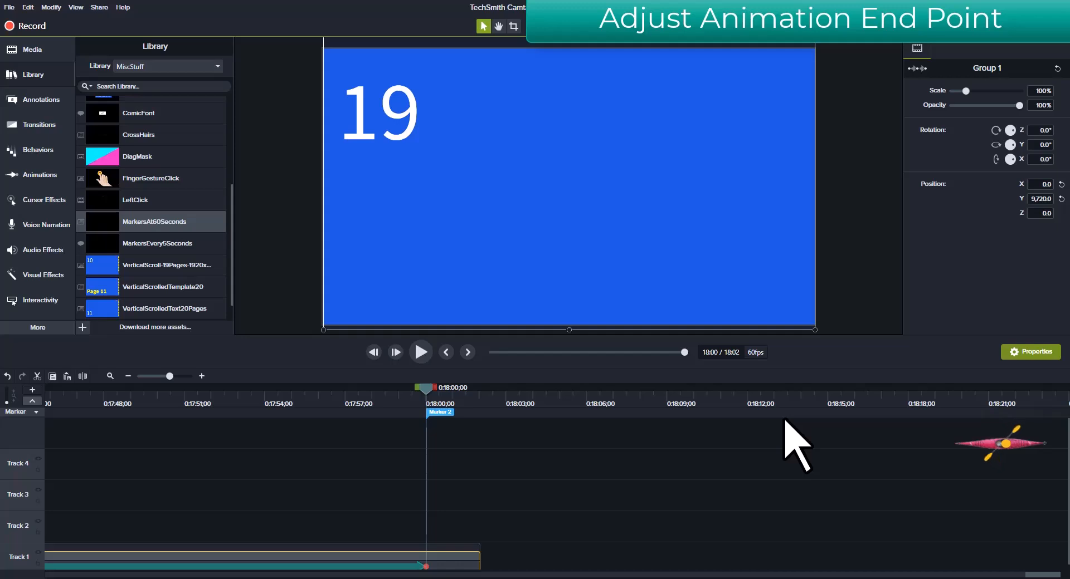
- Fit the whole timeline in view and delete the marker at 18:00
key("ctrl+shift+7")
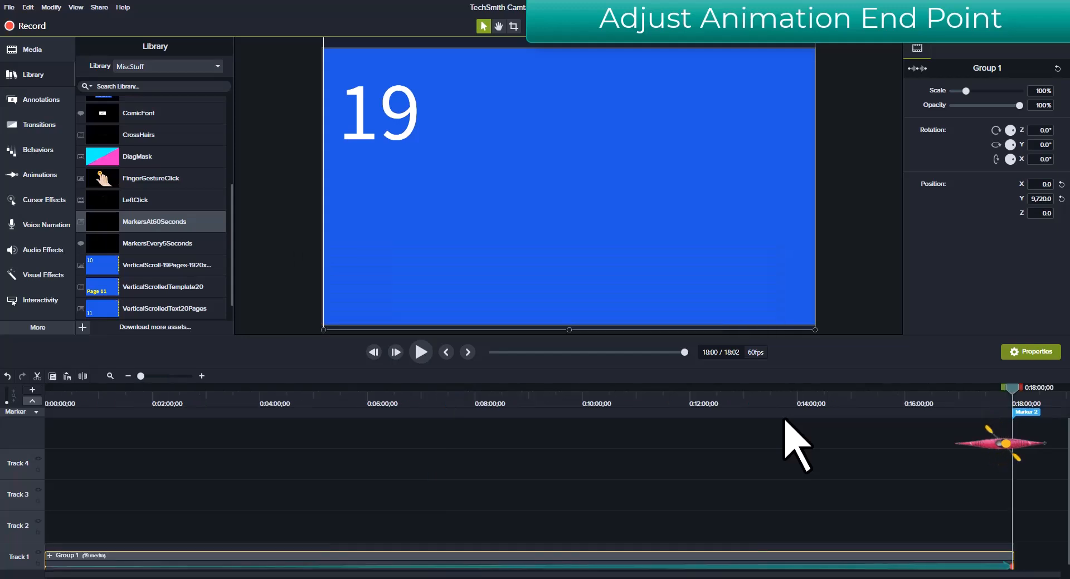
left_click(1026, 414)
key("Delete")
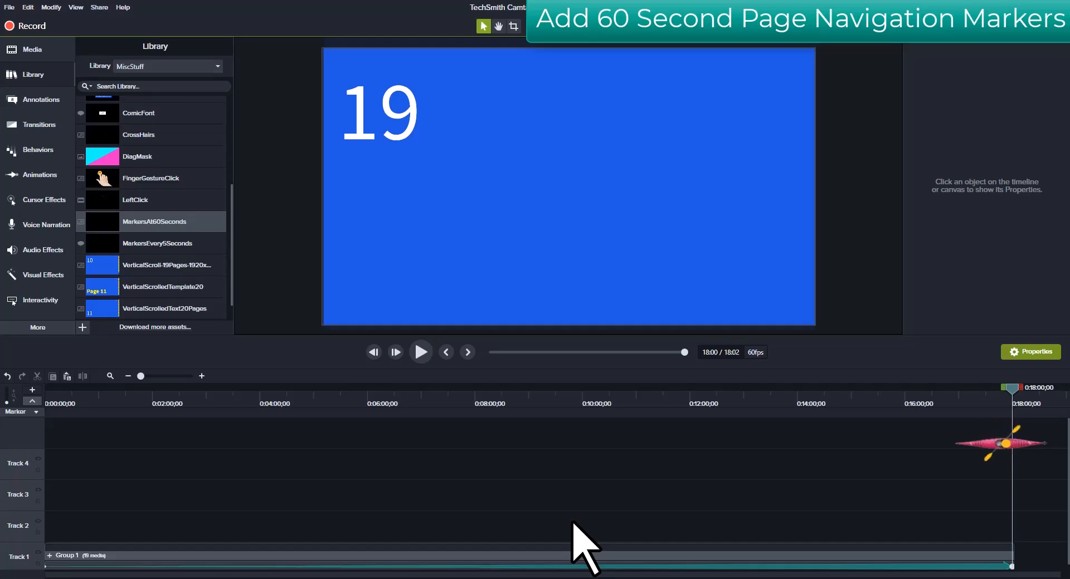
- Return the playhead to 00:00 and add the MarkersAt60Seconds library asset to the timeline there
left_click(108, 222)
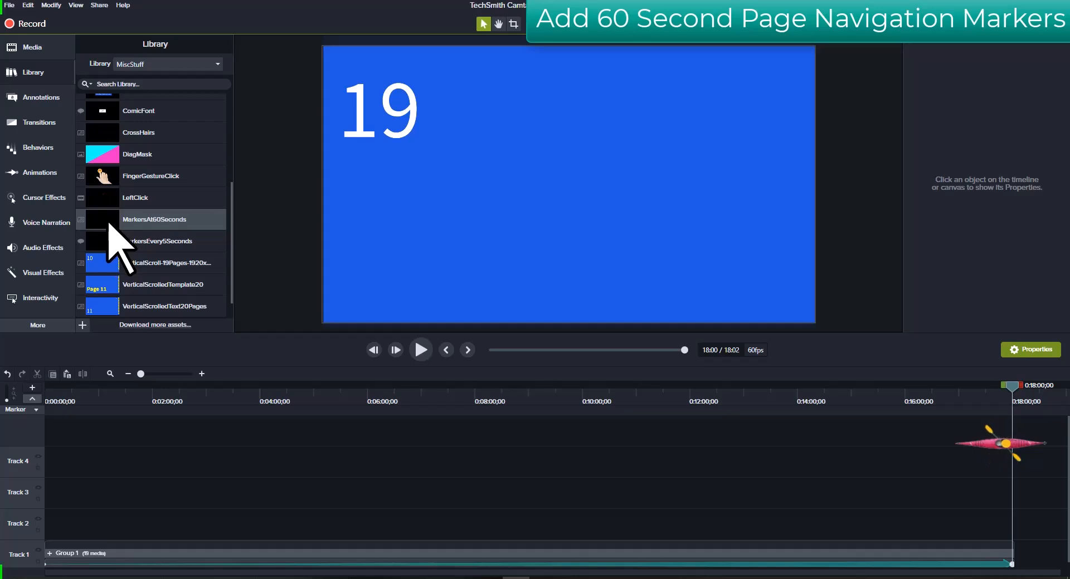
left_click(340, 513)
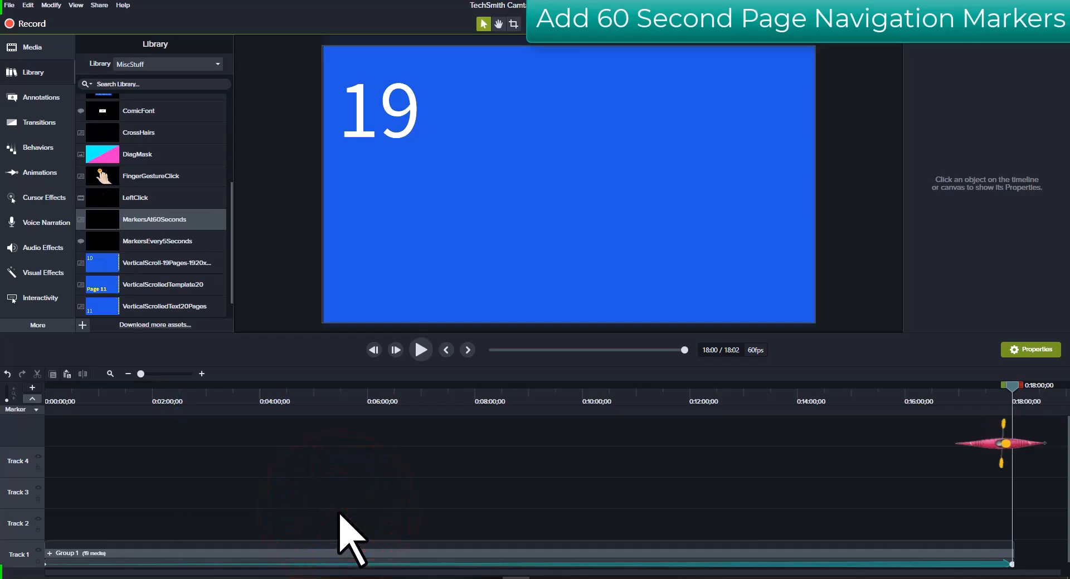
key("ctrl+Home")
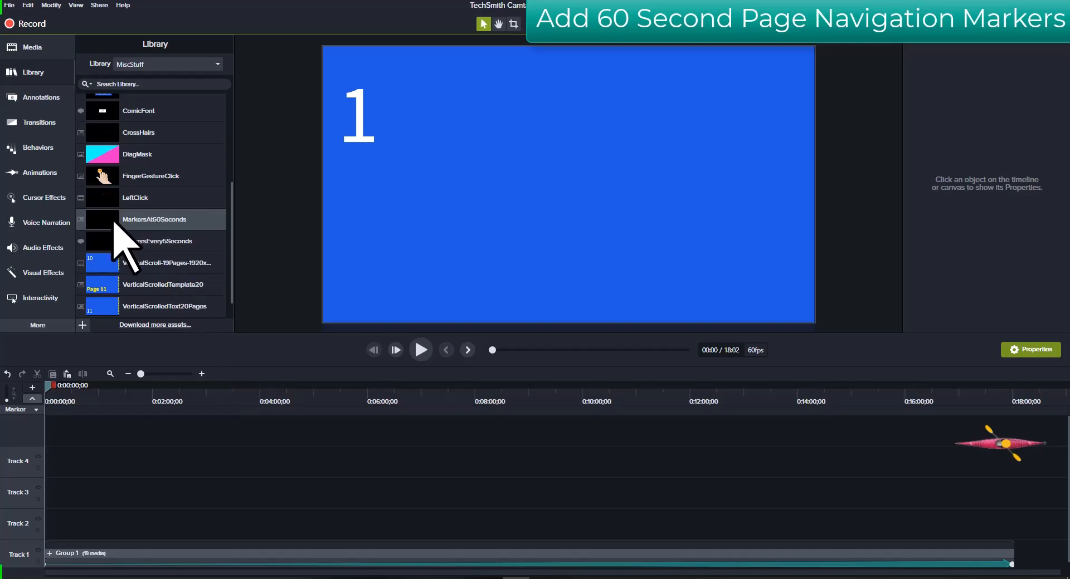
right_click(114, 221)
left_click(130, 231)
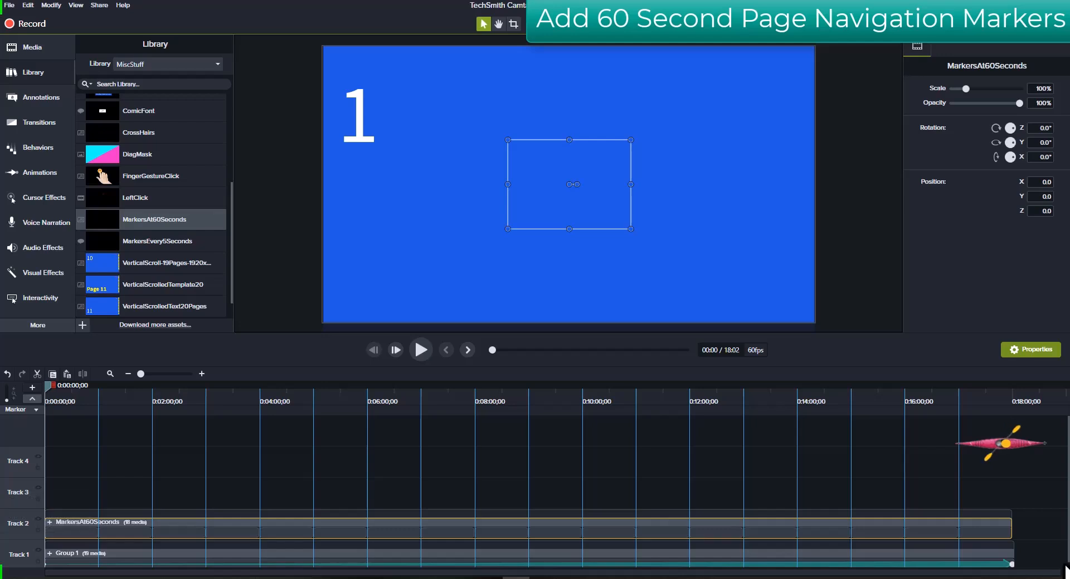
- Move Group 1 to the track above MarkersAt60Seconds and remove all empty tracks
left_click(71, 562)
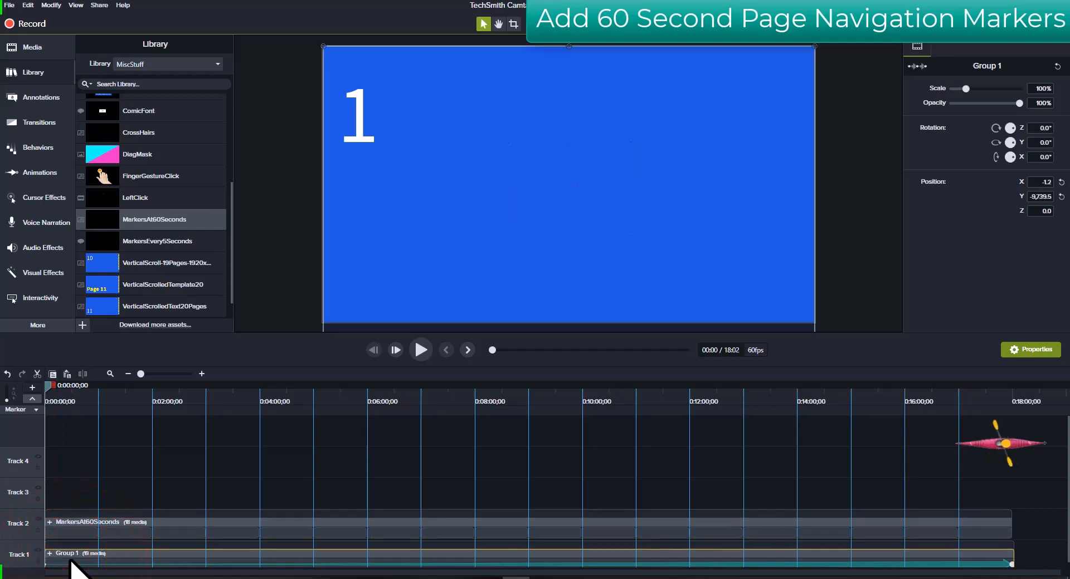
left_click_drag(71, 562, 72, 494)
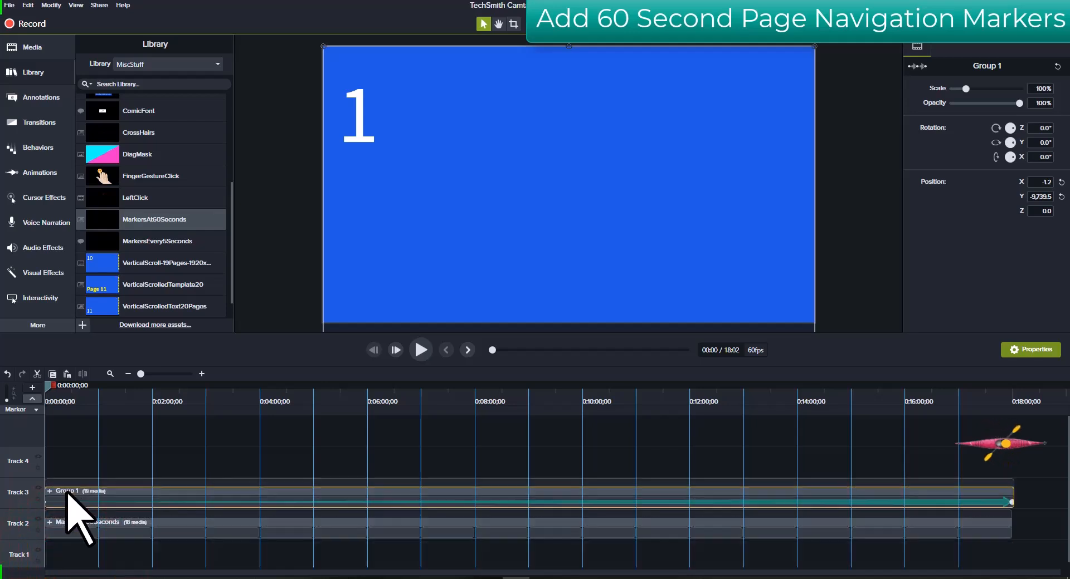
right_click(127, 556)
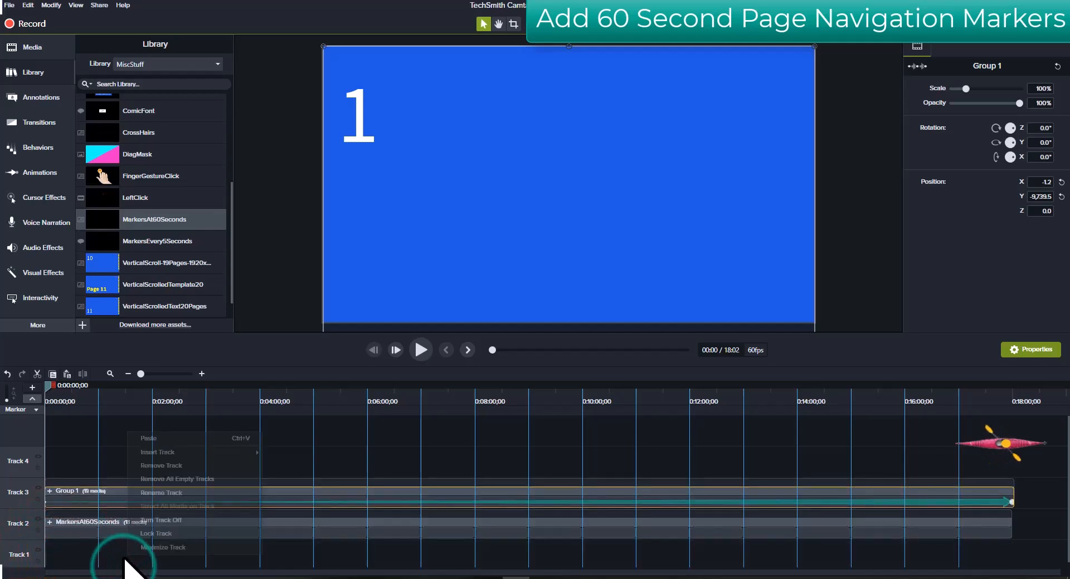
left_click(170, 479)
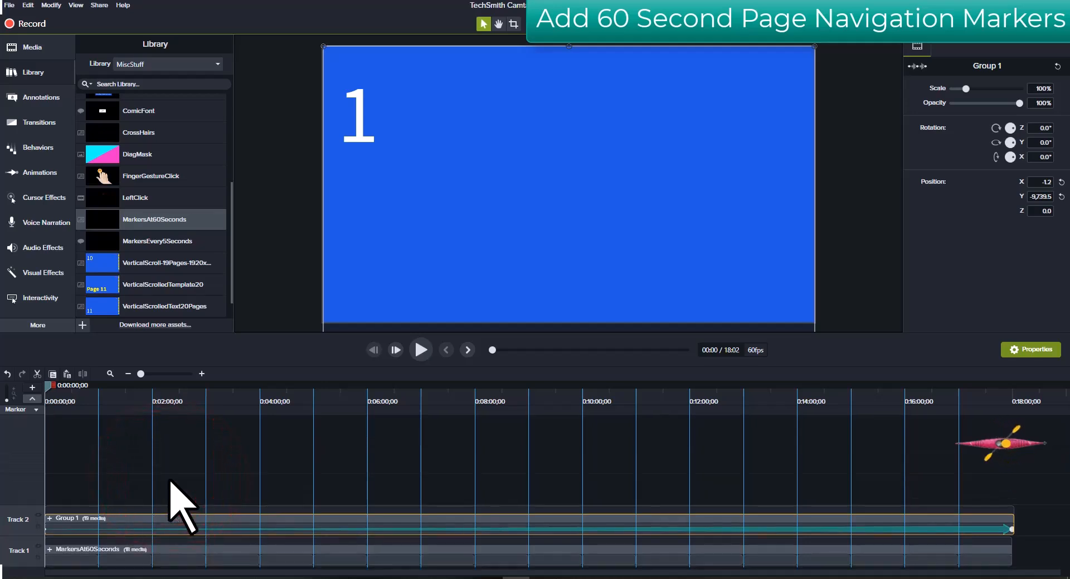
- Expand the MarkersAt60Seconds group to examine the markers inside it
left_click(170, 480)
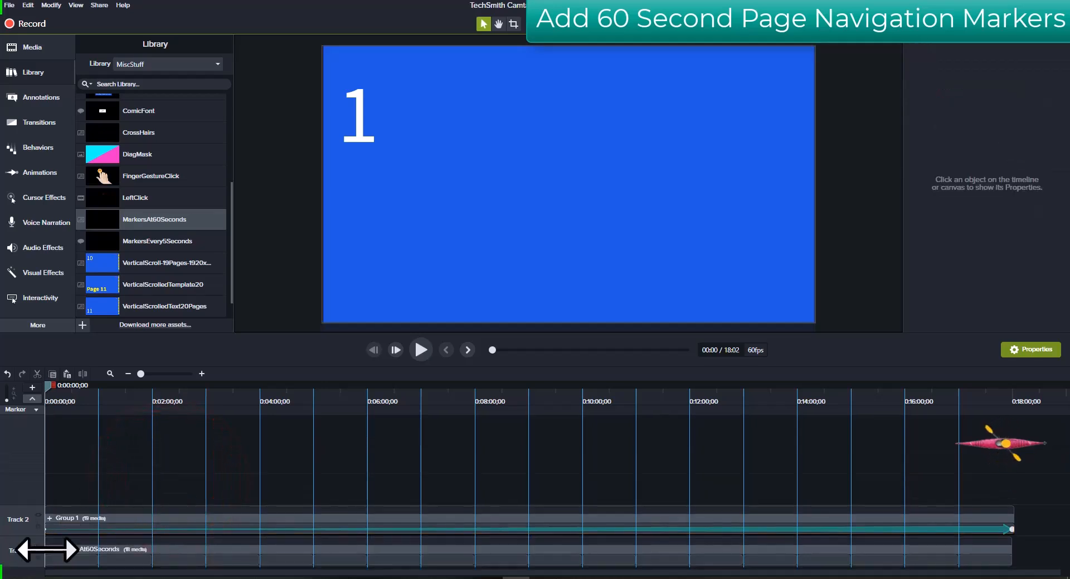
left_click(48, 551)
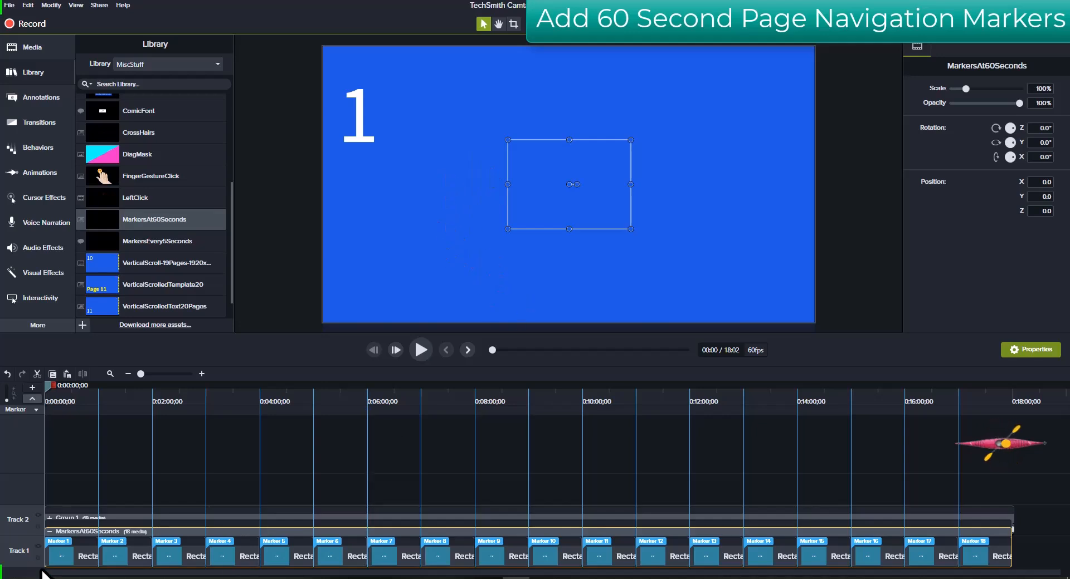
left_click(1046, 564)
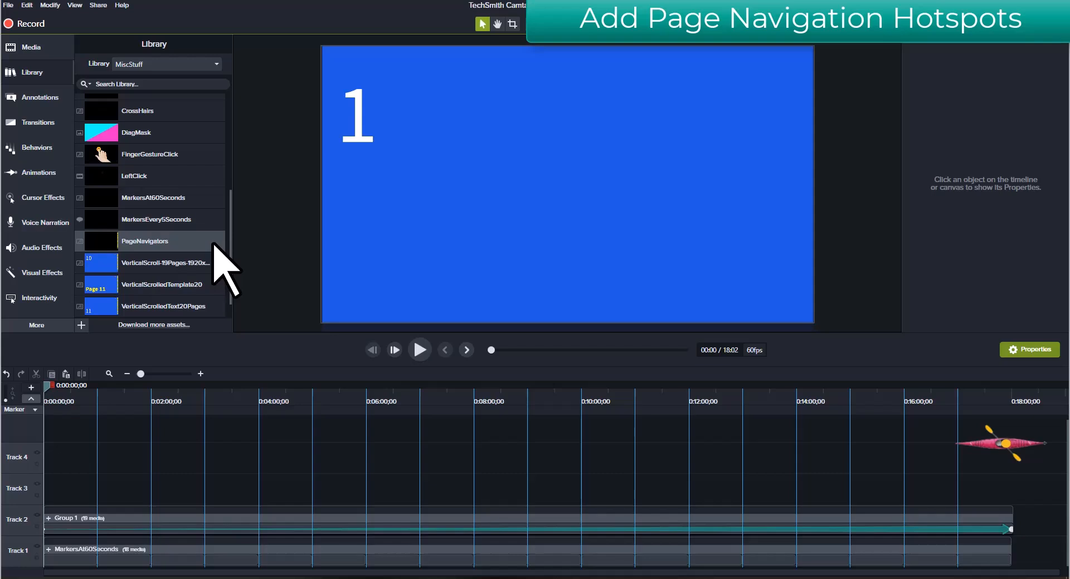
- Add the PageNavigators library asset at 00:00 and move it down along the canvas edge to about X 932.1, Y -19.8
right_click(99, 245)
left_click(115, 249)
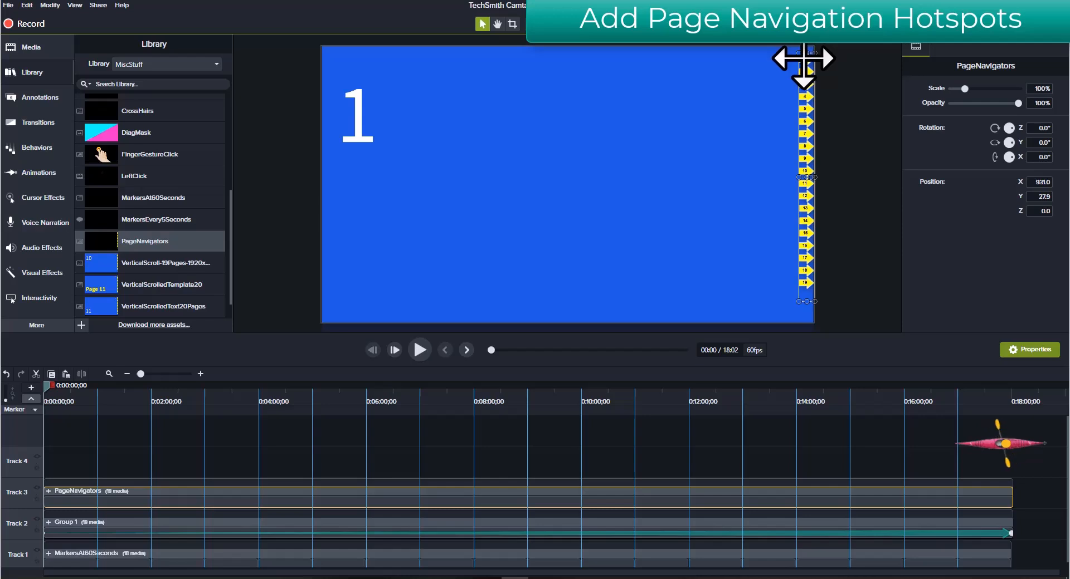
left_click_drag(805, 58, 802, 70)
left_click(852, 262)
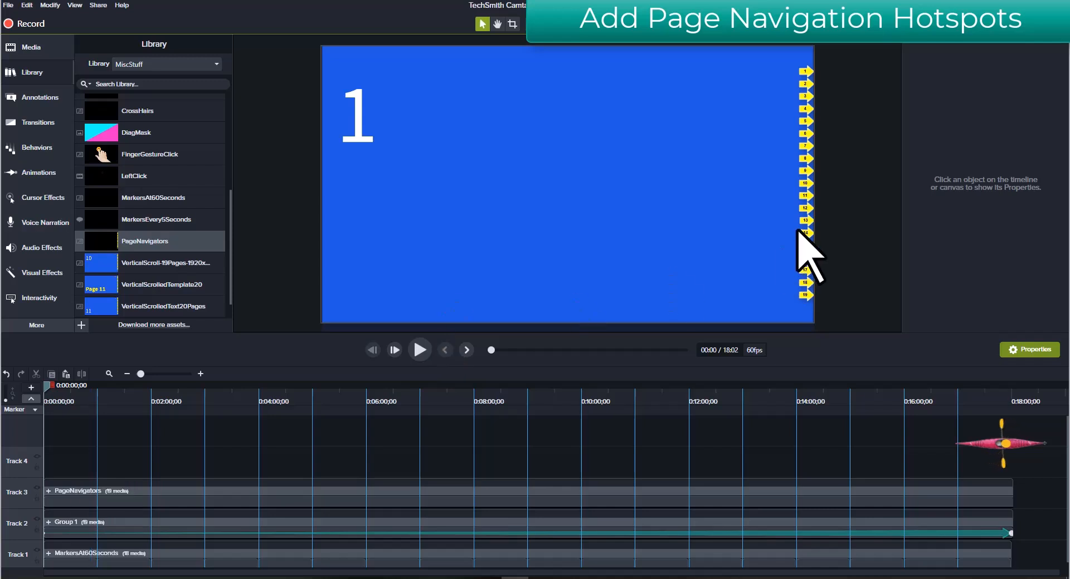
- Select arrow 11 inside PageNavigators, check its Interactive Hotspot settings and test the hotspot's jump
left_click(804, 196)
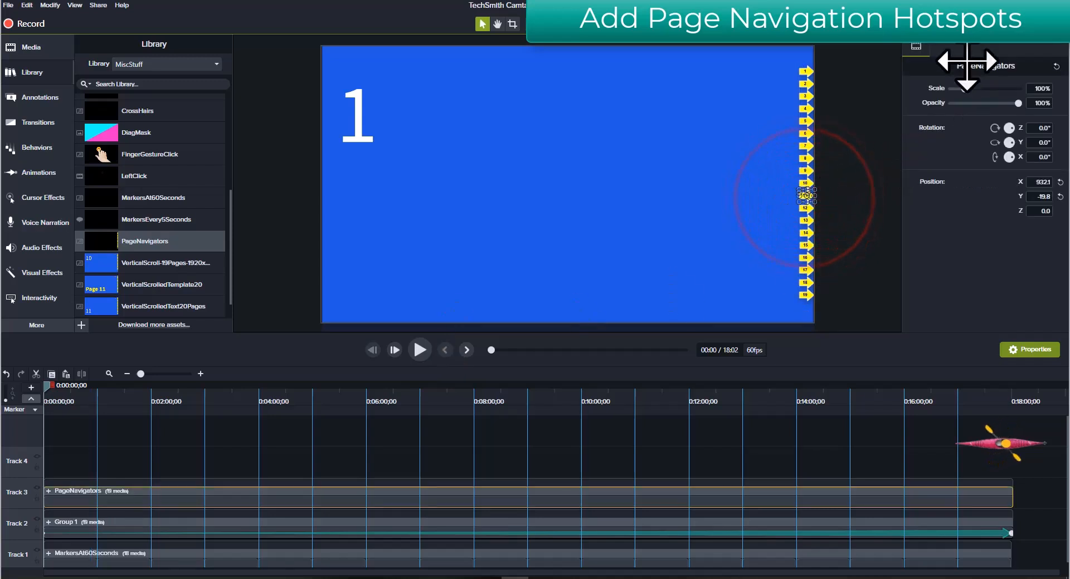
left_click(918, 47)
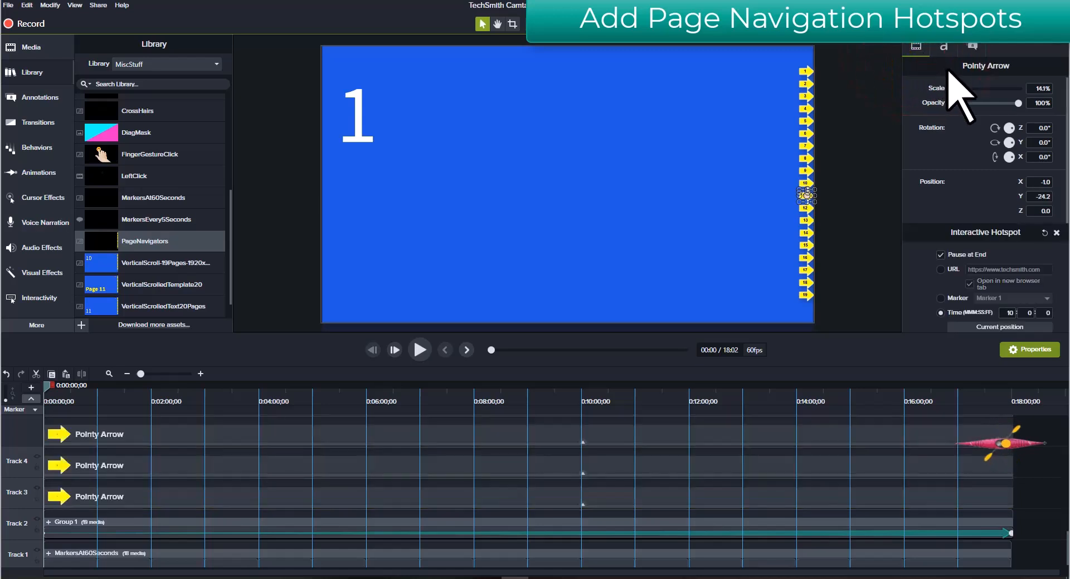
left_click_drag(1065, 171, 1065, 234)
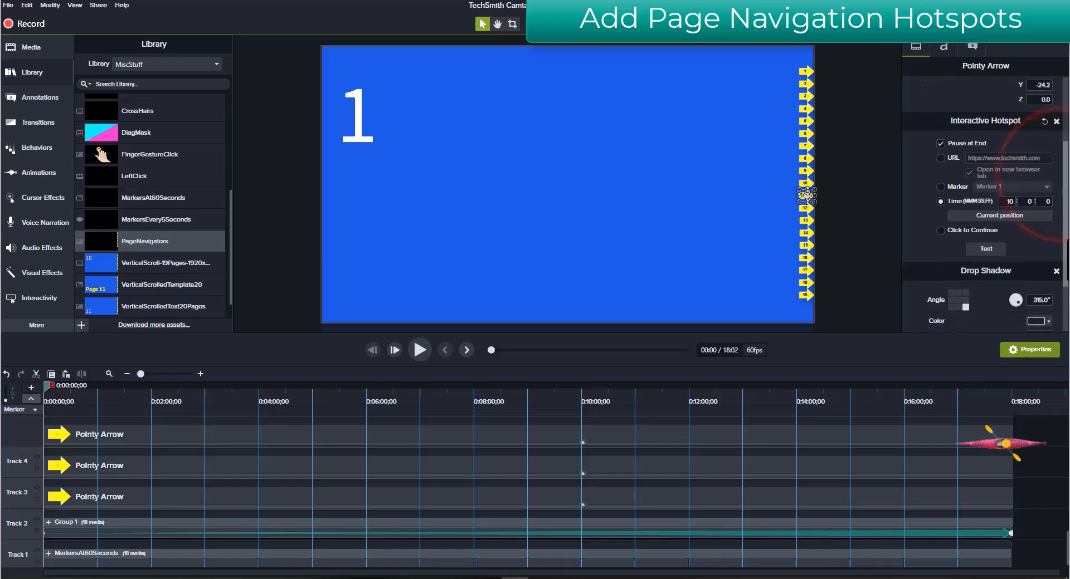
left_click(986, 248)
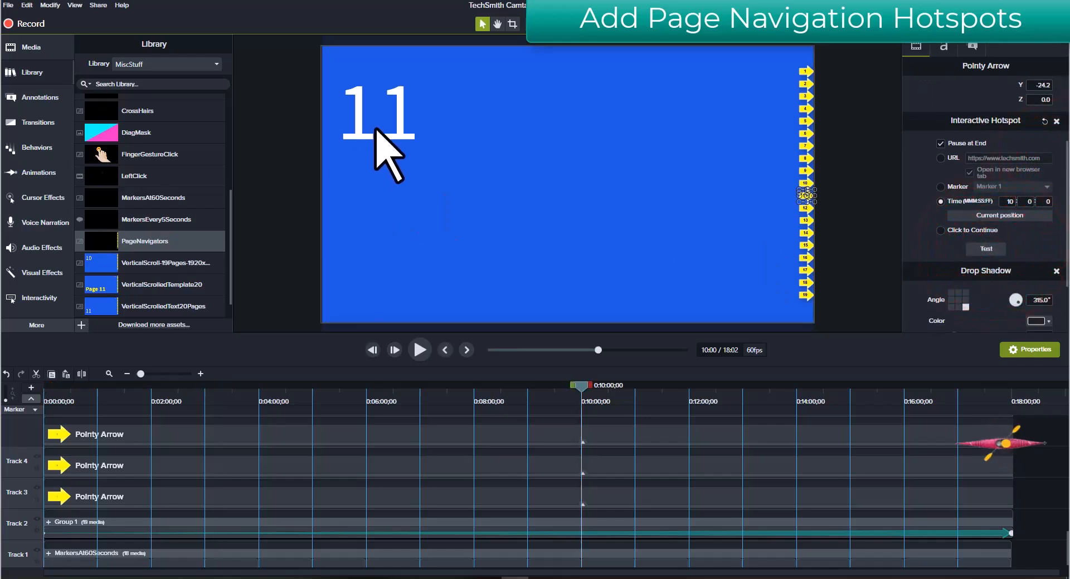
left_click(840, 302)
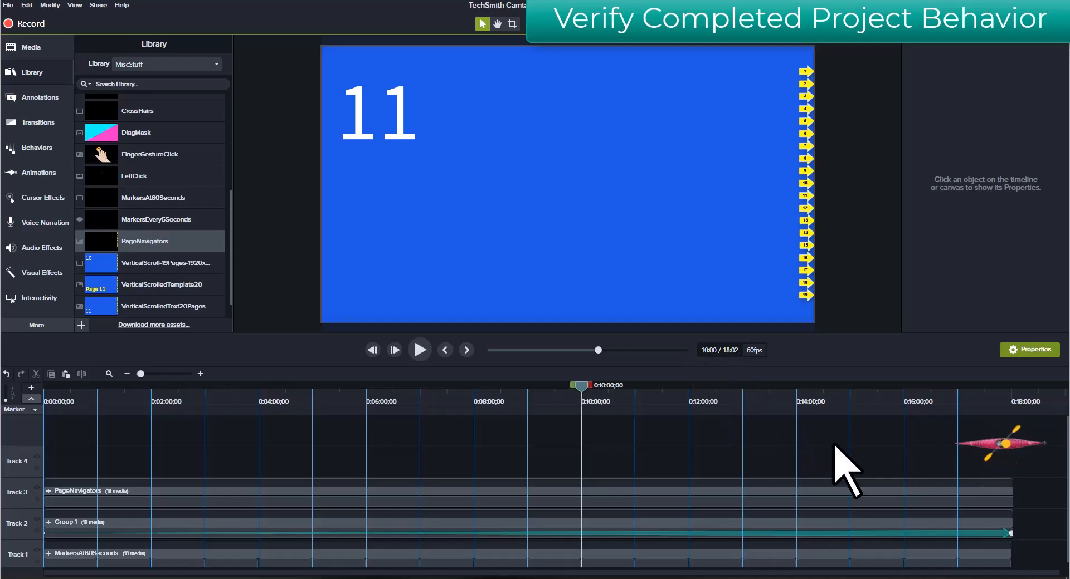
- Scrub the project from 00:00 to check the page scrolling with the navigation arrows, and return to the start
key("ctrl+Home")
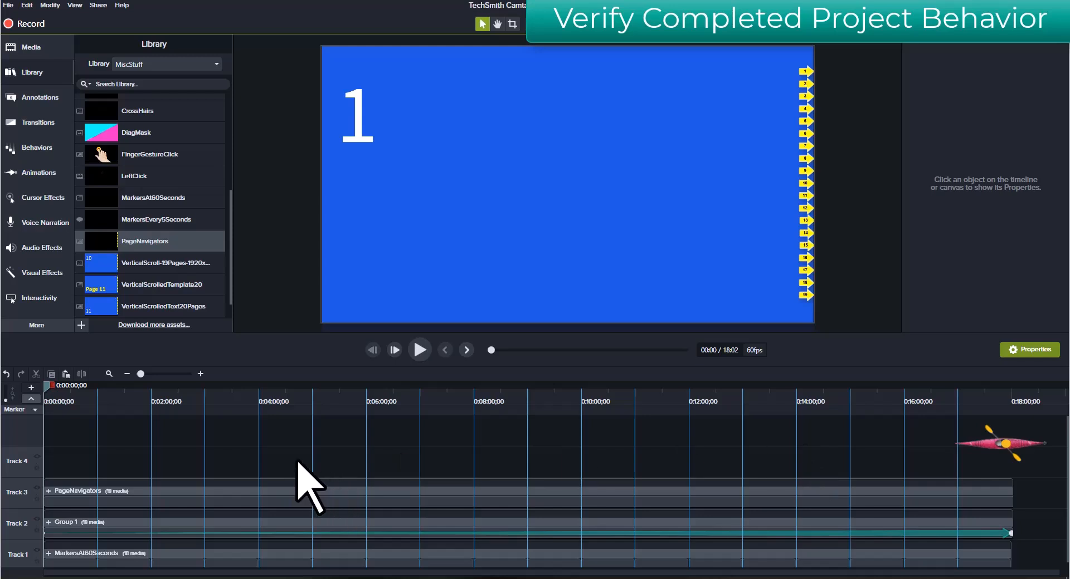
left_click(491, 350)
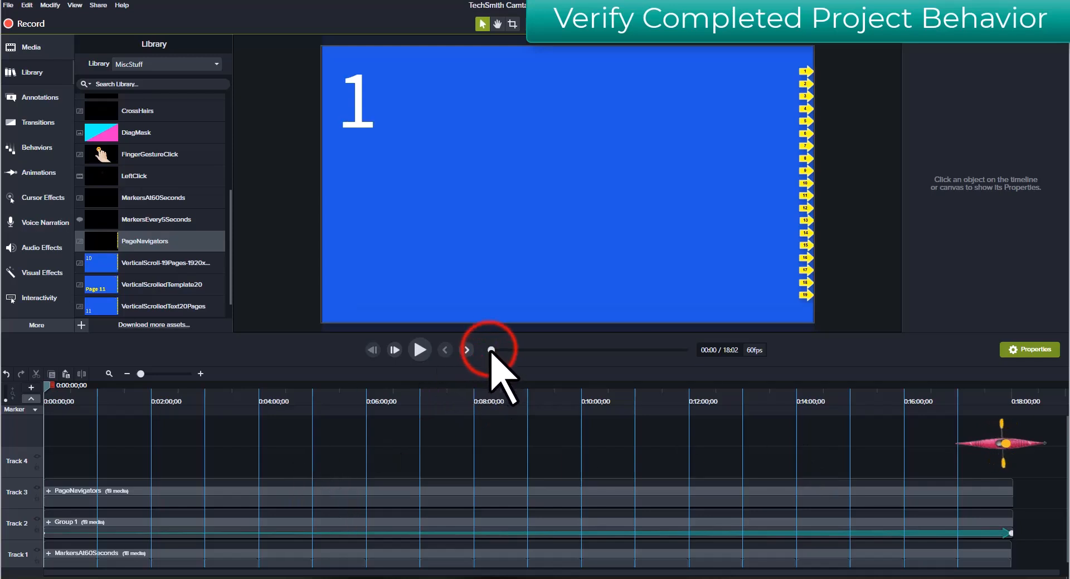
left_click_drag(491, 351, 539, 368)
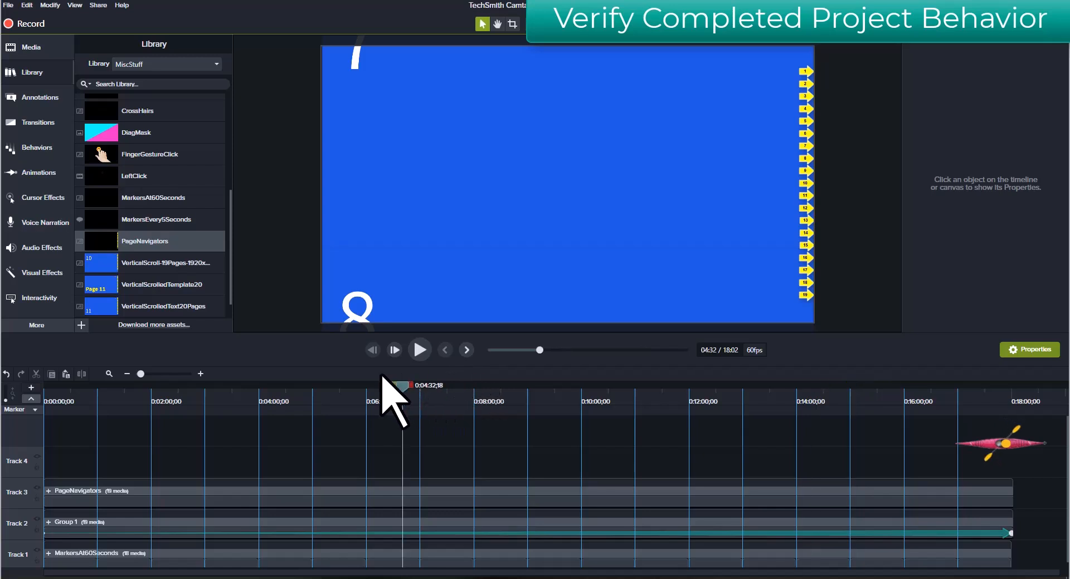
key("ctrl+Home")
left_click(507, 461)
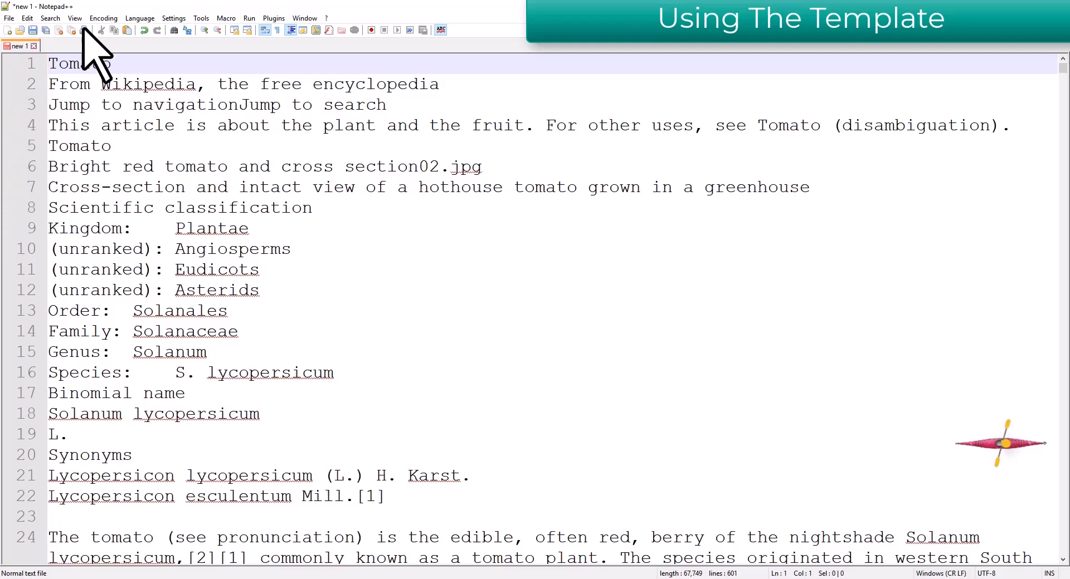
- Switch to Notepad++ and copy lines 1 to 22 of the Tomato article text
left_click_drag(53, 63, 399, 500)
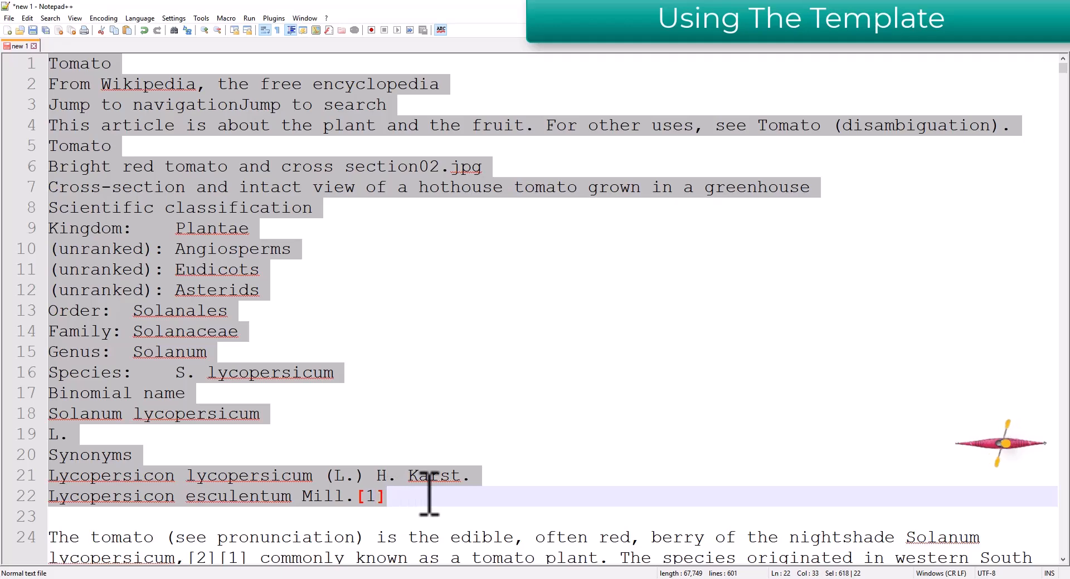
key("ctrl+c")
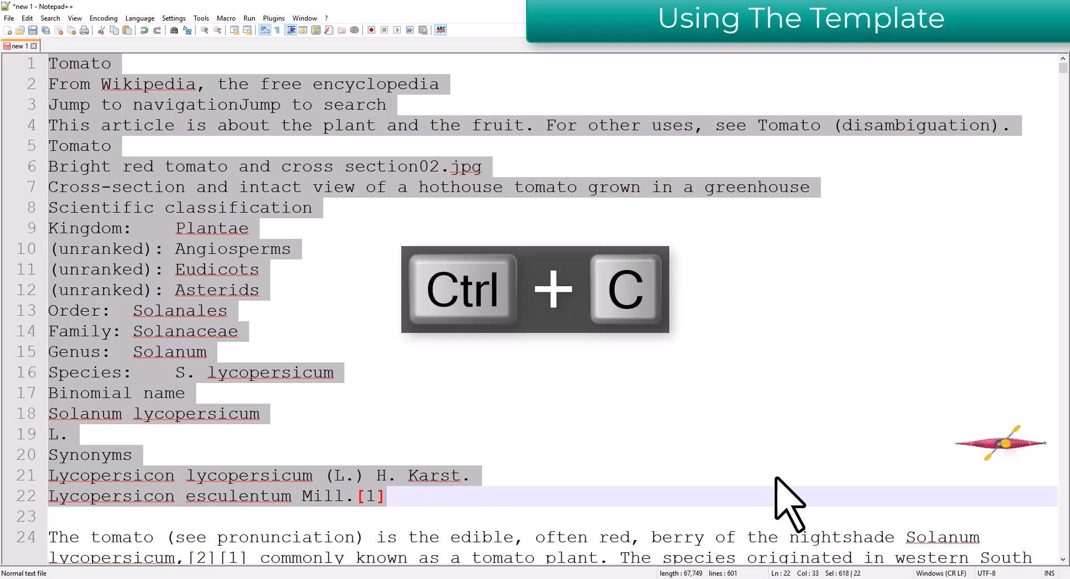
- Switch to Camtasia and open the page 1 callout inside Group 1 for text editing
key("alt+Tab")
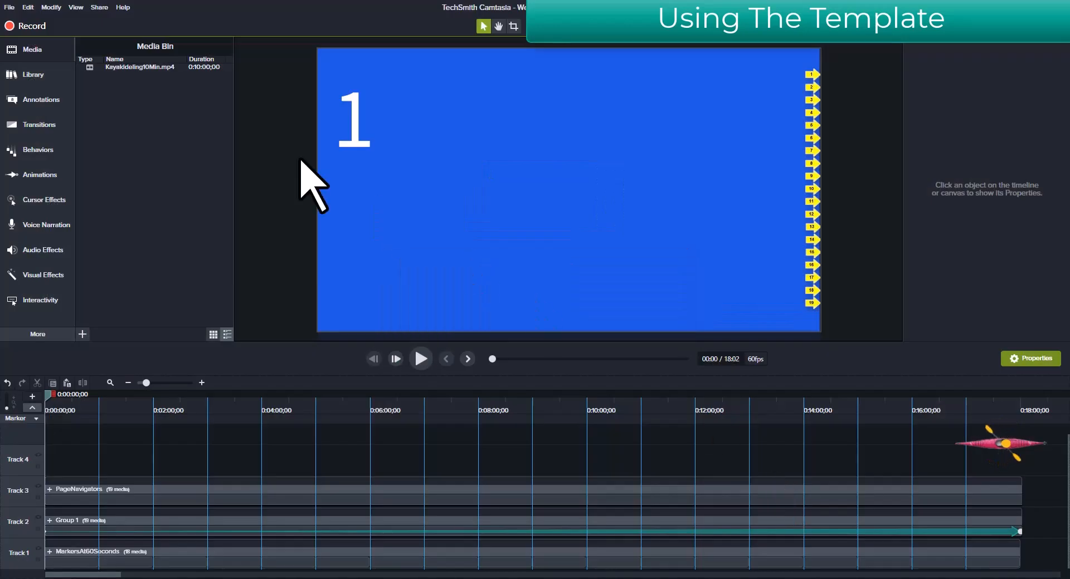
left_click(357, 132)
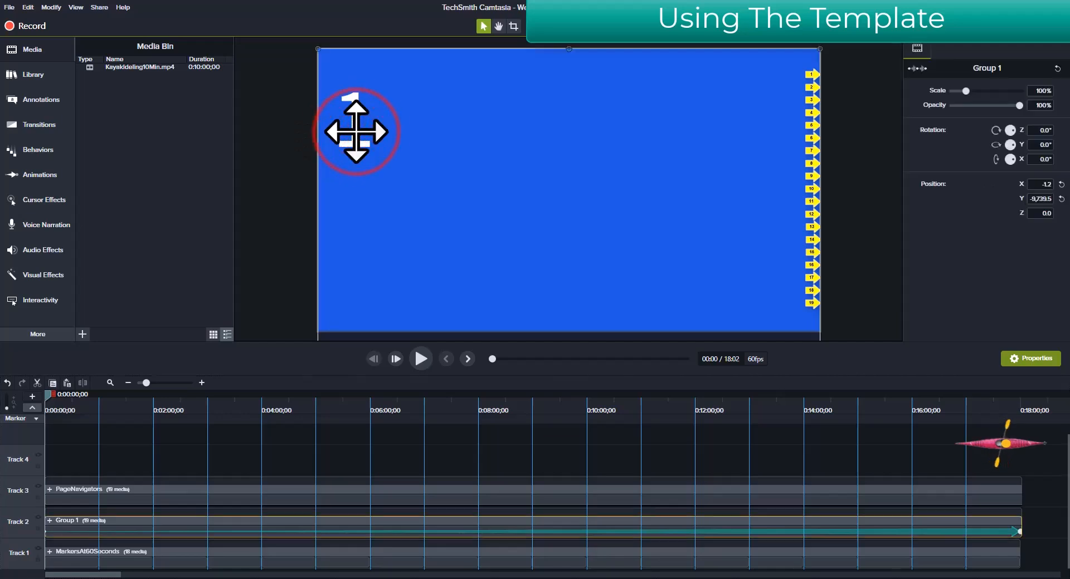
double_click(355, 132)
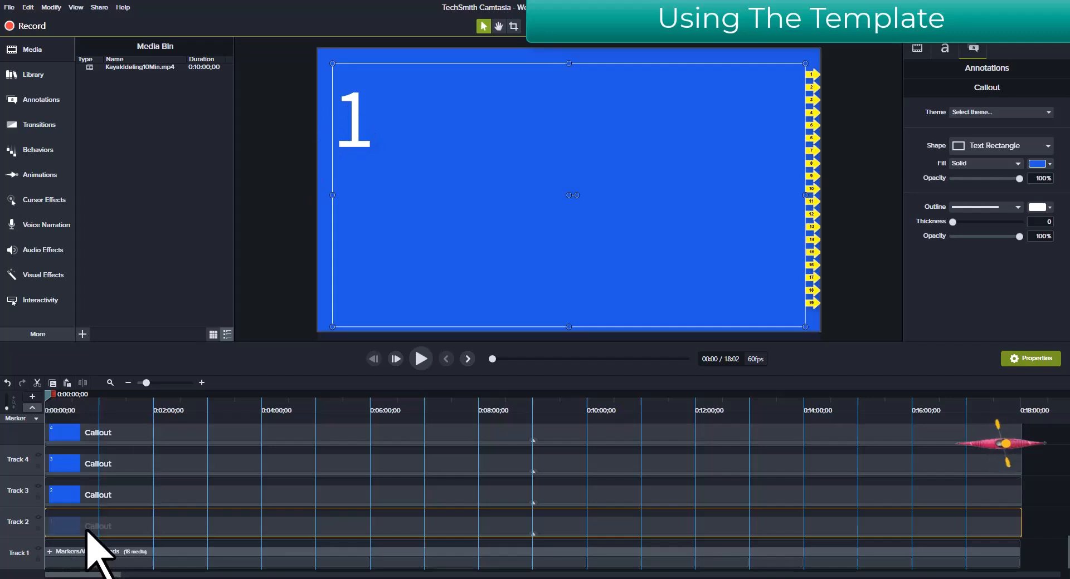
left_click(358, 132)
double_click(359, 132)
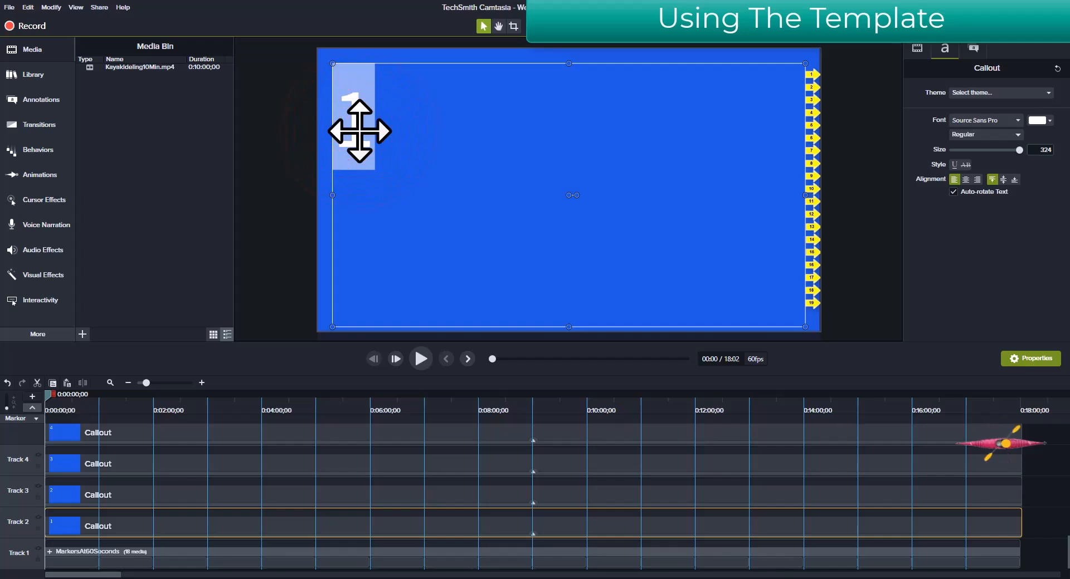
- Undo the paste that replaces the 1, and paste the copied article text on a new line below the number instead
key("ctrl+v")
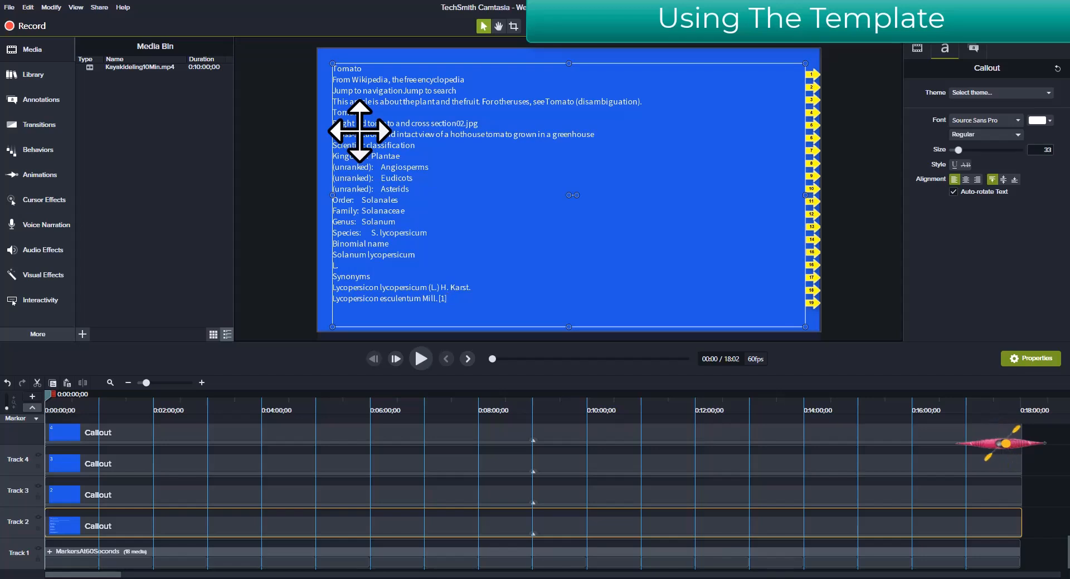
key("ctrl+z")
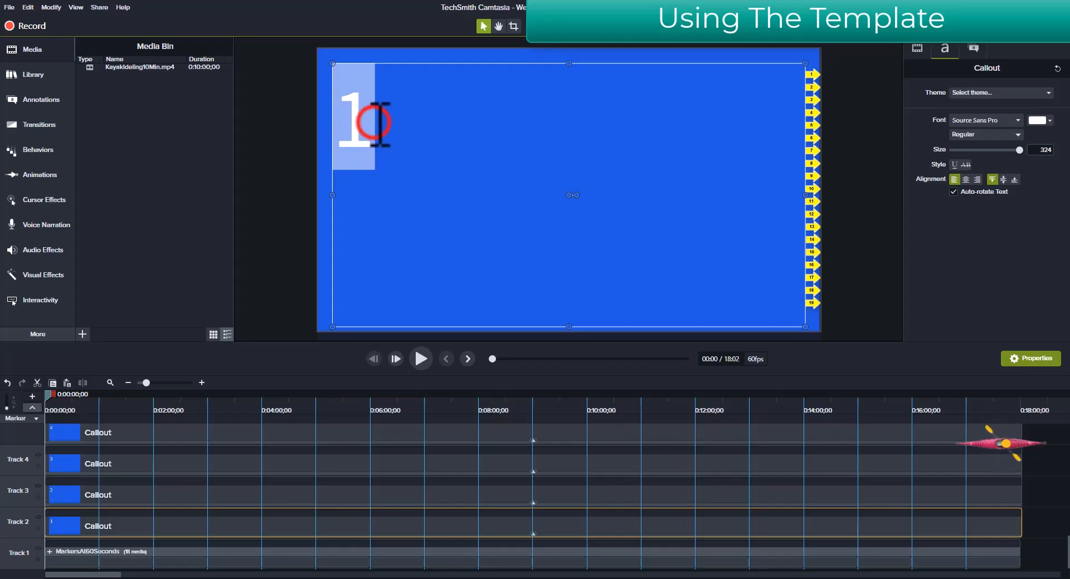
left_click(381, 123)
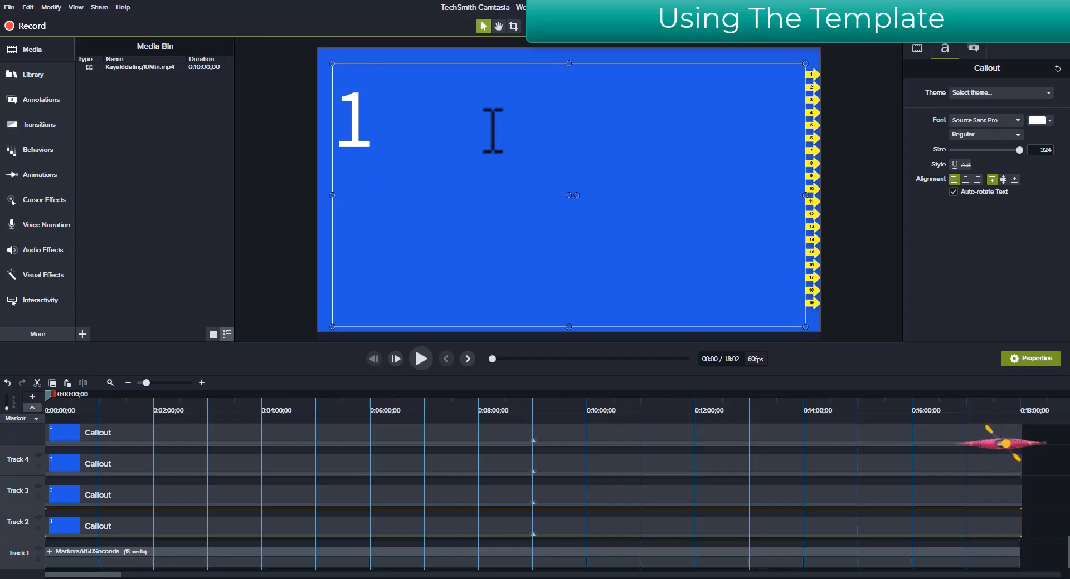
key("Return")
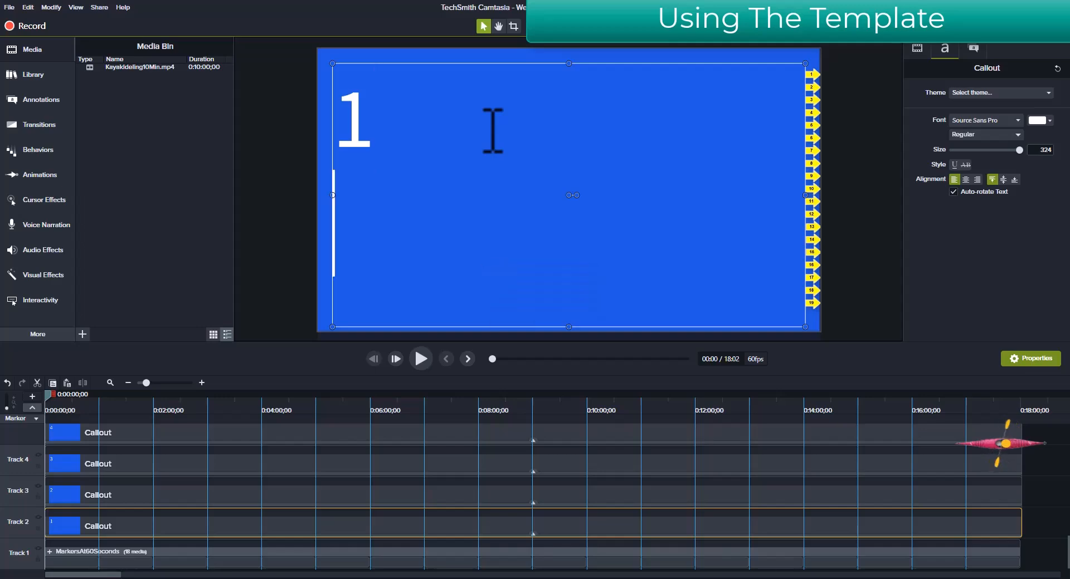
key("ctrl+v")
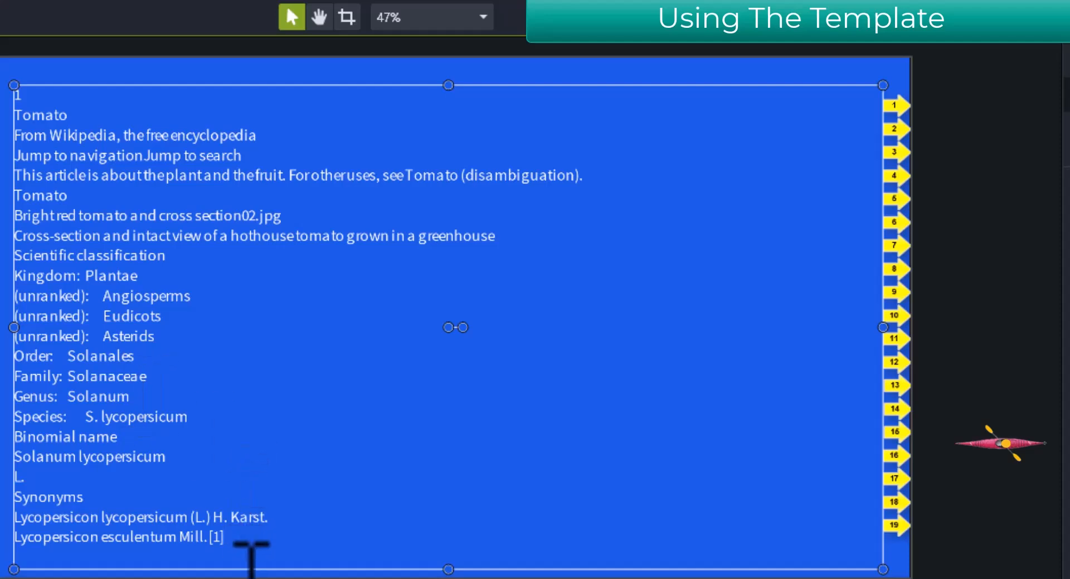
- Change the number above the pasted text to the label "Page 1" and color that label yellow
left_click(27, 97)
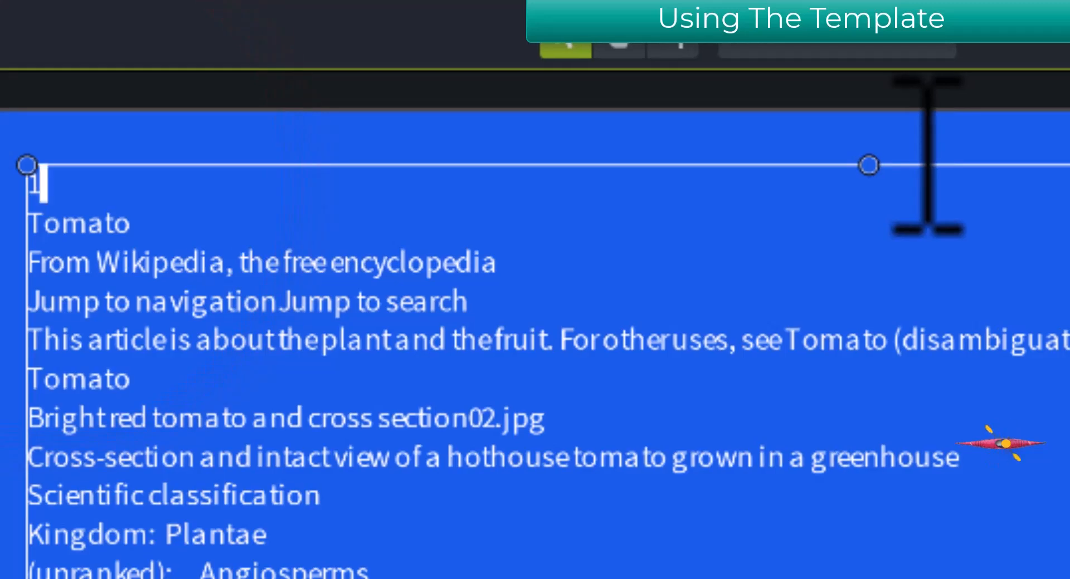
type("Page")
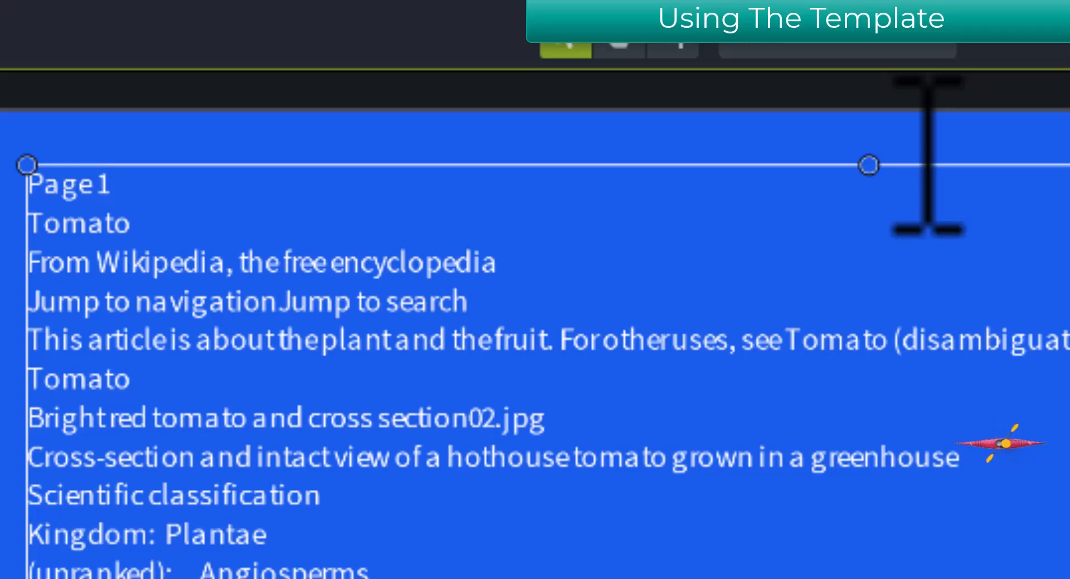
key("shift+Home")
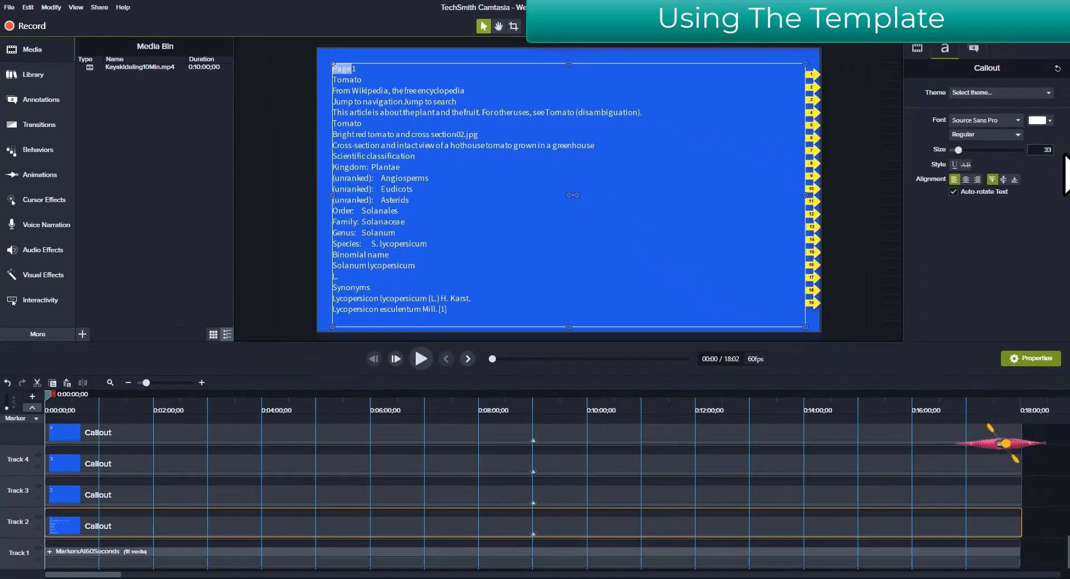
left_click(1040, 120)
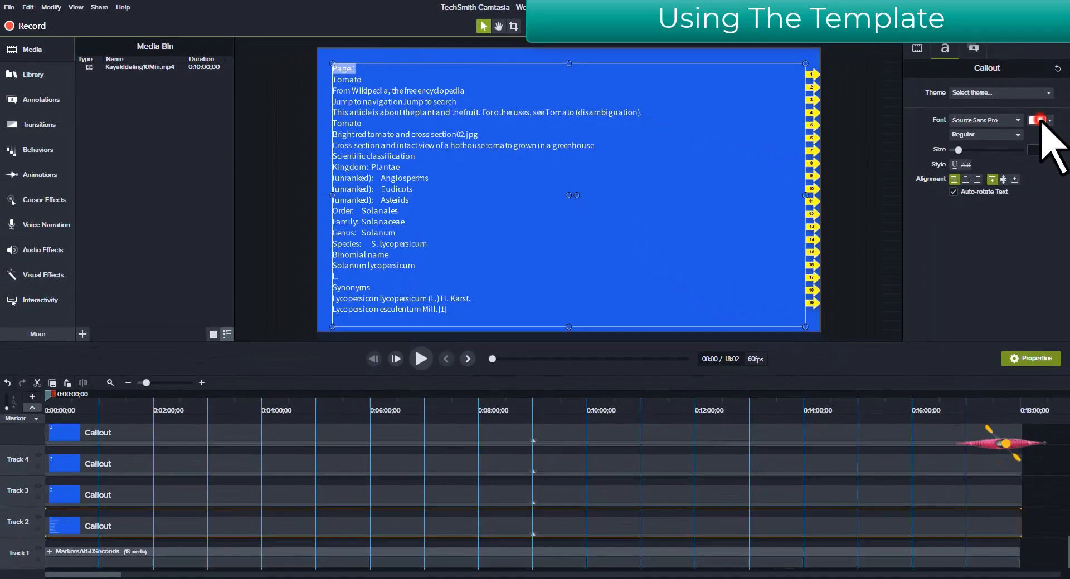
type("#FFFF00")
key("Return")
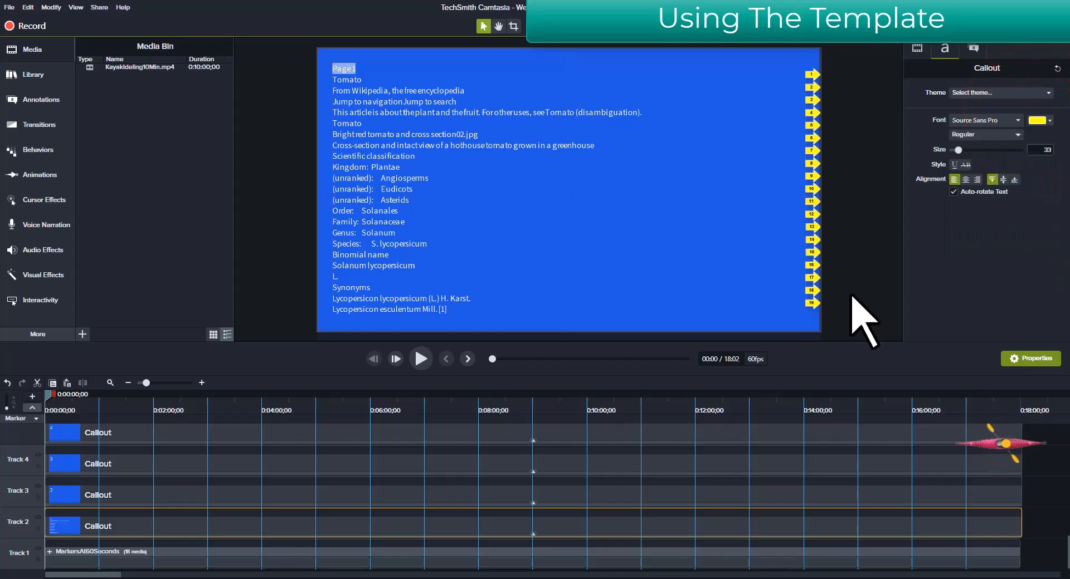
left_click(853, 293)
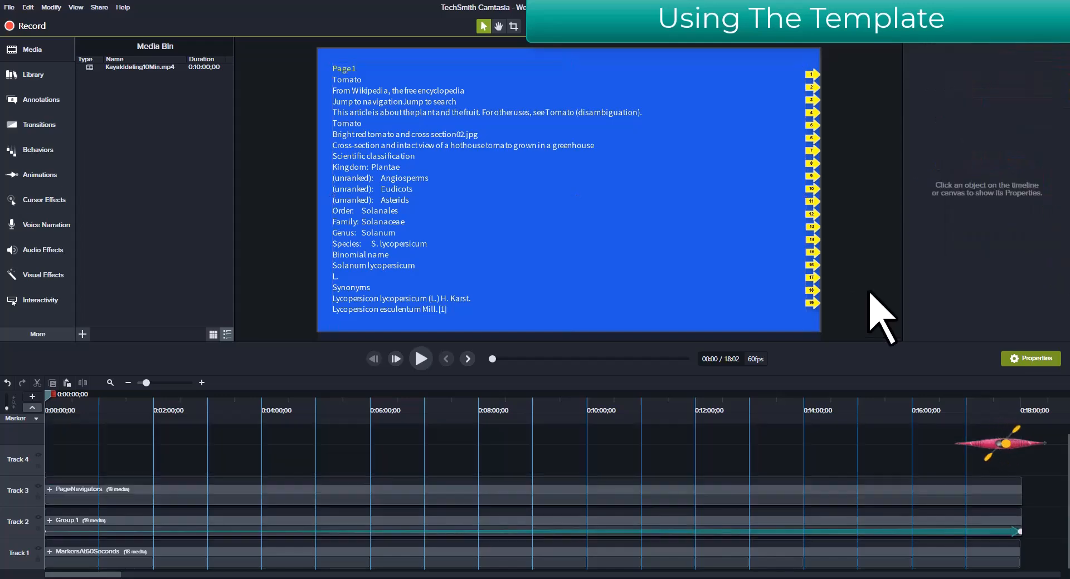
- Switch to Notepad++ and copy lines 24 to 28, from "The tomato (see pronunciation)" through the paragraph on numerous varieties
left_click(458, 578)
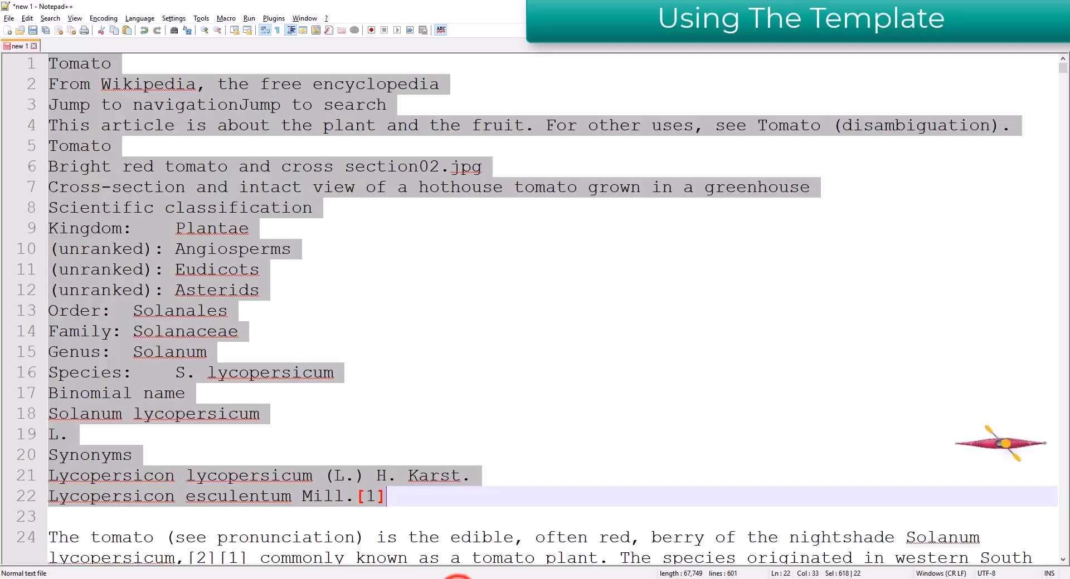
scroll(981, 329, "down", 3)
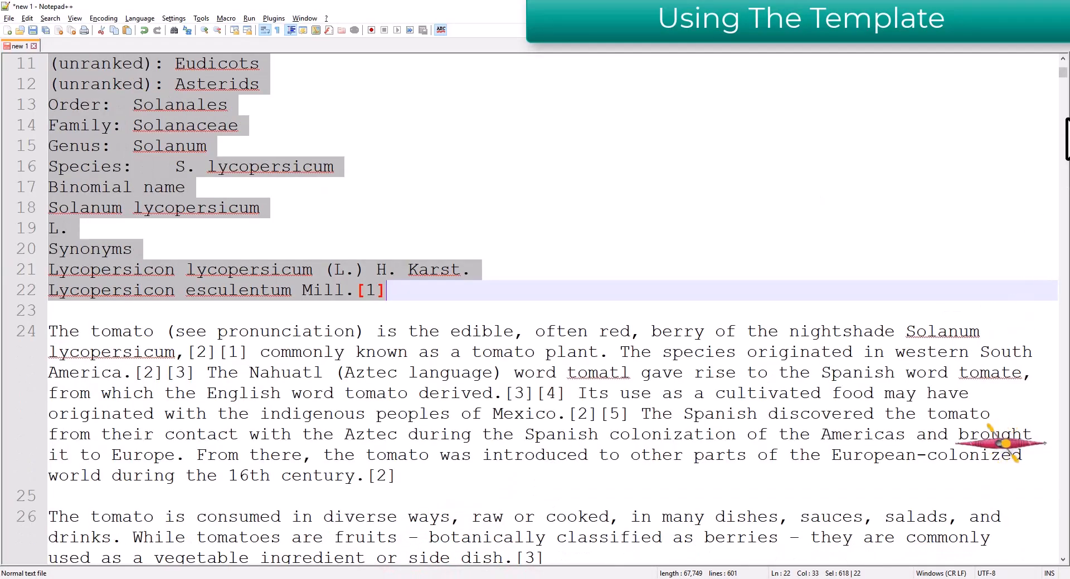
scroll(1060, 68, "up", 3)
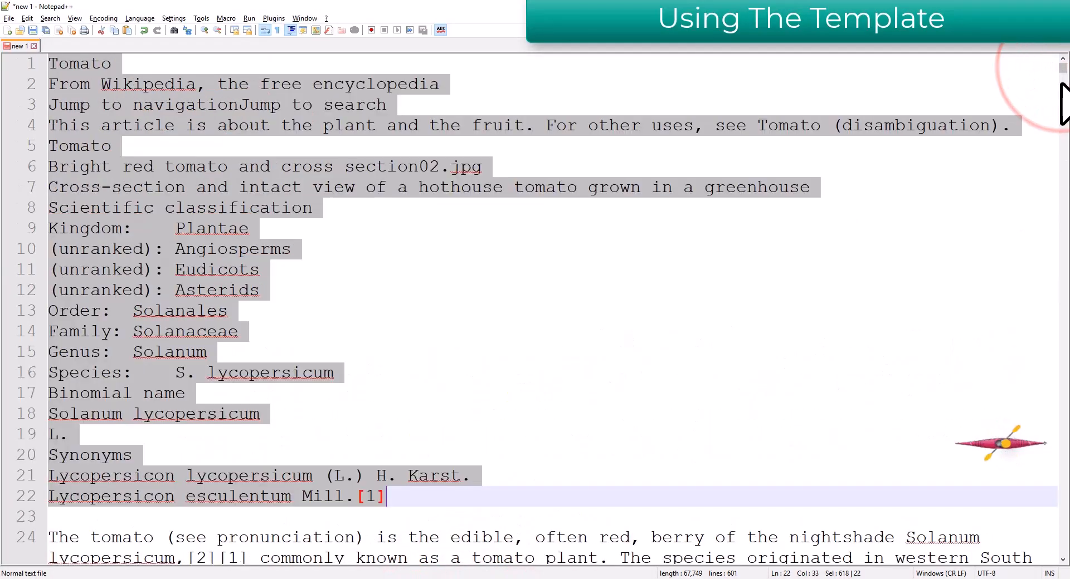
scroll(732, 290, "down", 3)
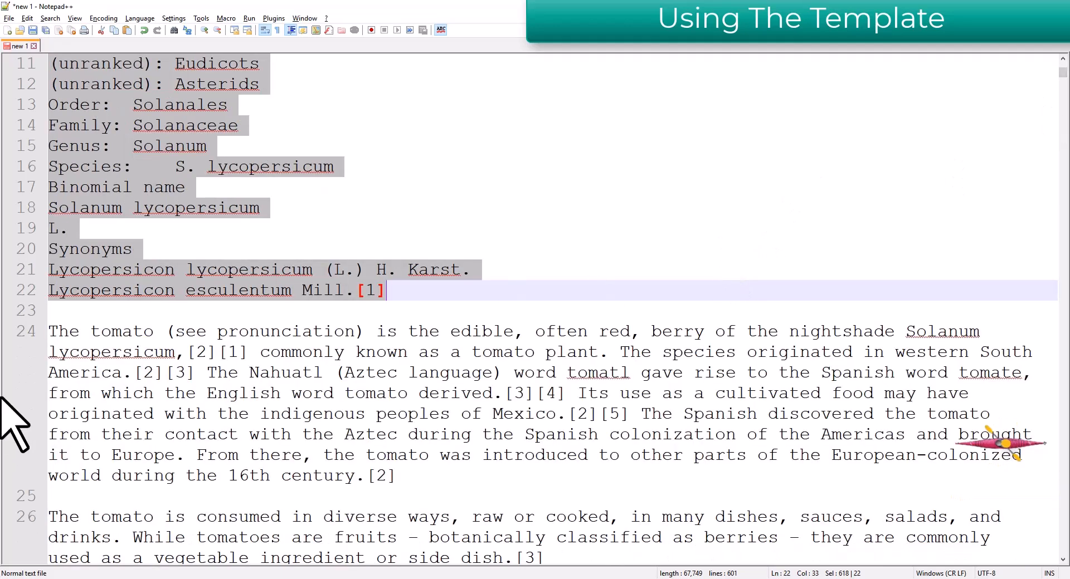
left_click_drag(56, 332, 81, 421)
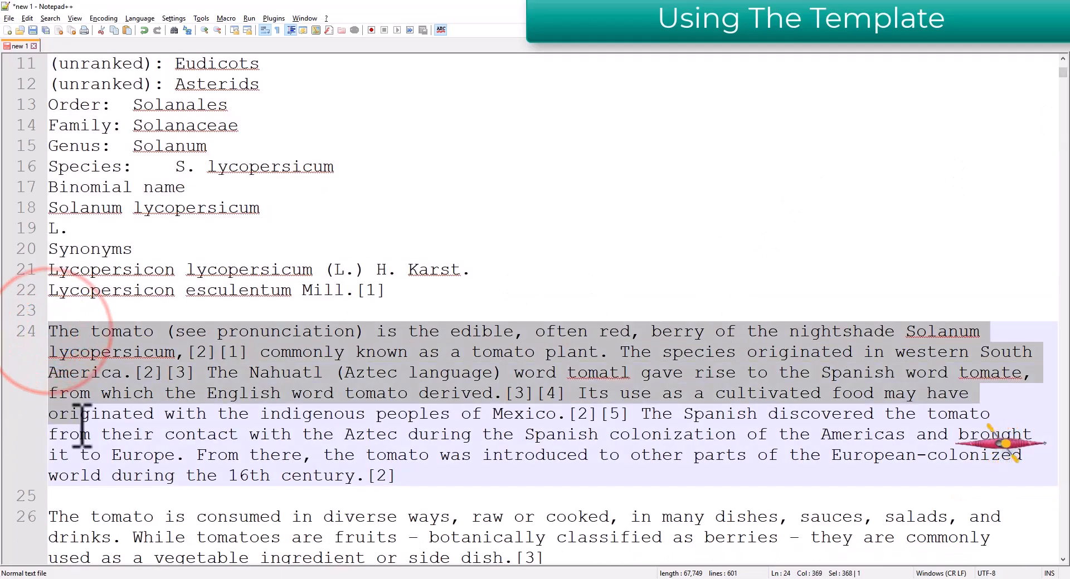
left_click_drag(1060, 69, 1060, 77)
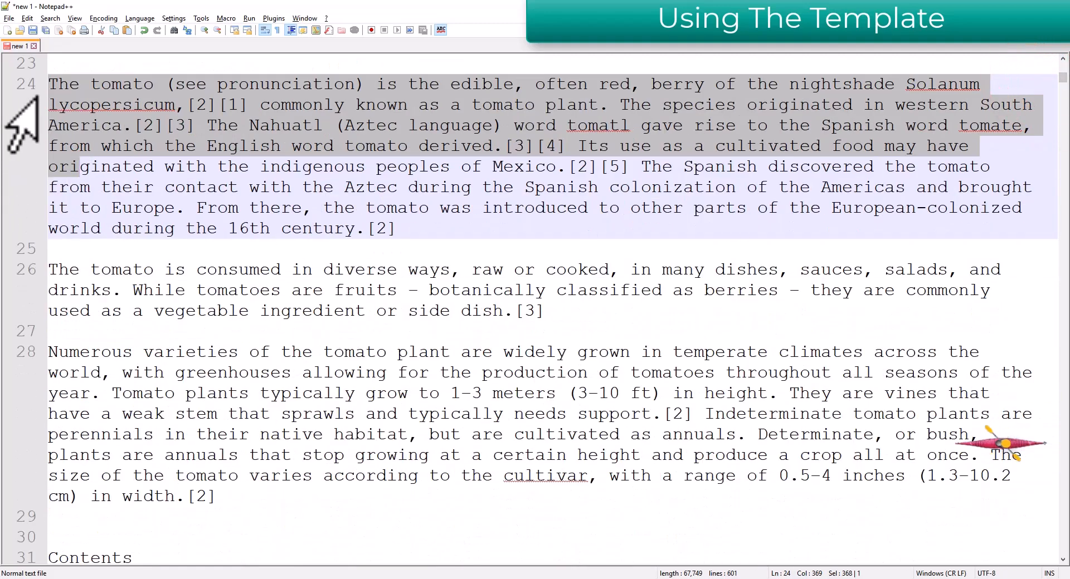
key("shift+Down")
key("shift+Down")
key("shift+Down")
key("shift+Down")
key("shift+Down")
key("shift+Down")
key("shift+Down")
key("shift+Down")
key("shift+Down")
key("shift+Down")
key("shift+Down")
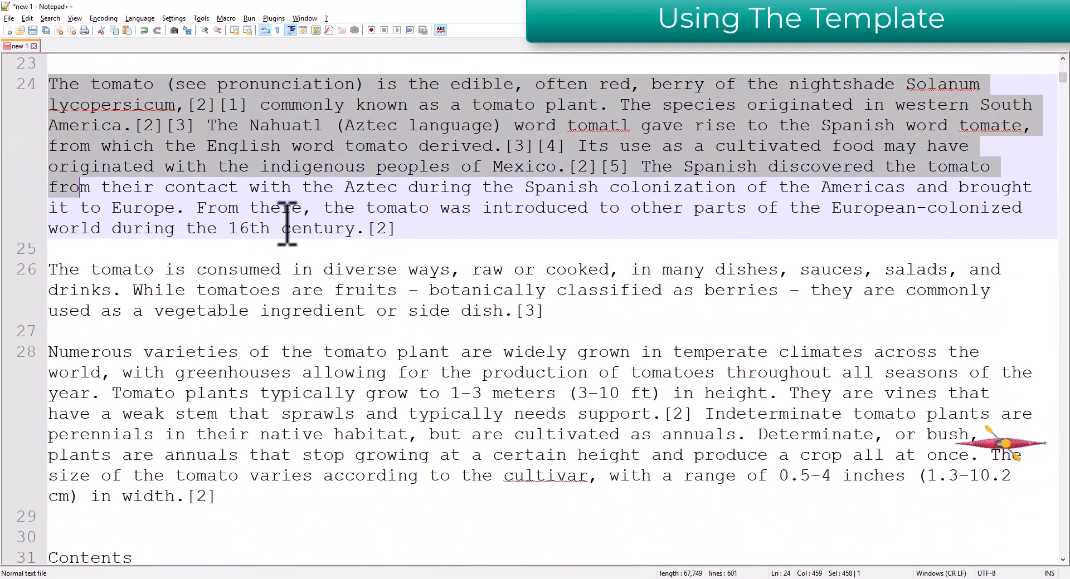
key("shift+Down")
key("shift+Down")
key("shift+Down")
key("shift+Down")
key("shift+Down")
key("shift+Down")
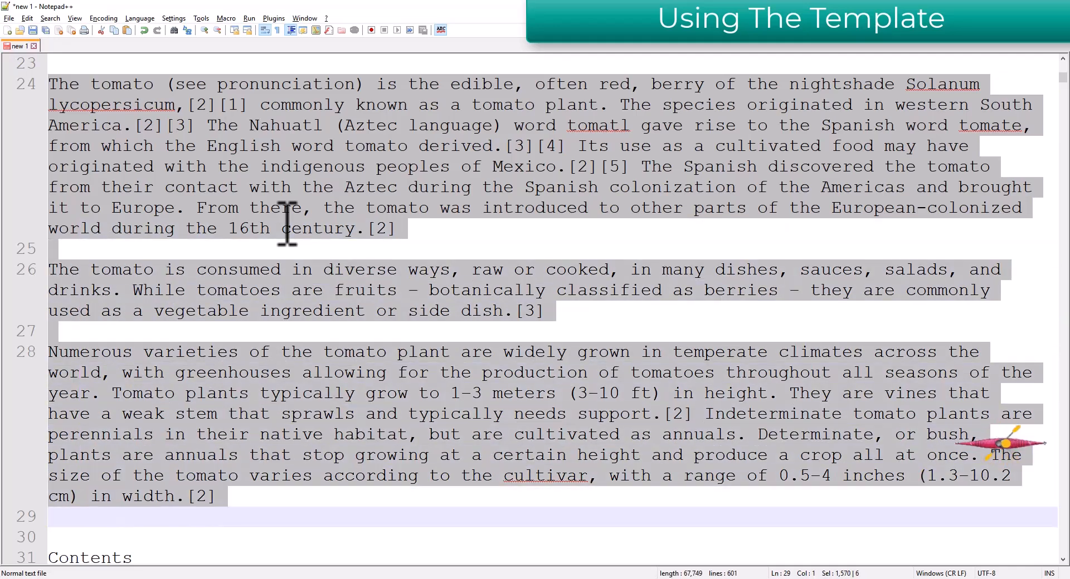
key("ctrl+c")
- Switch to Camtasia, go to the 01:00 marker and paste the copied paragraphs on a new line below the 2 in the page 2 callout
key("alt+Tab")
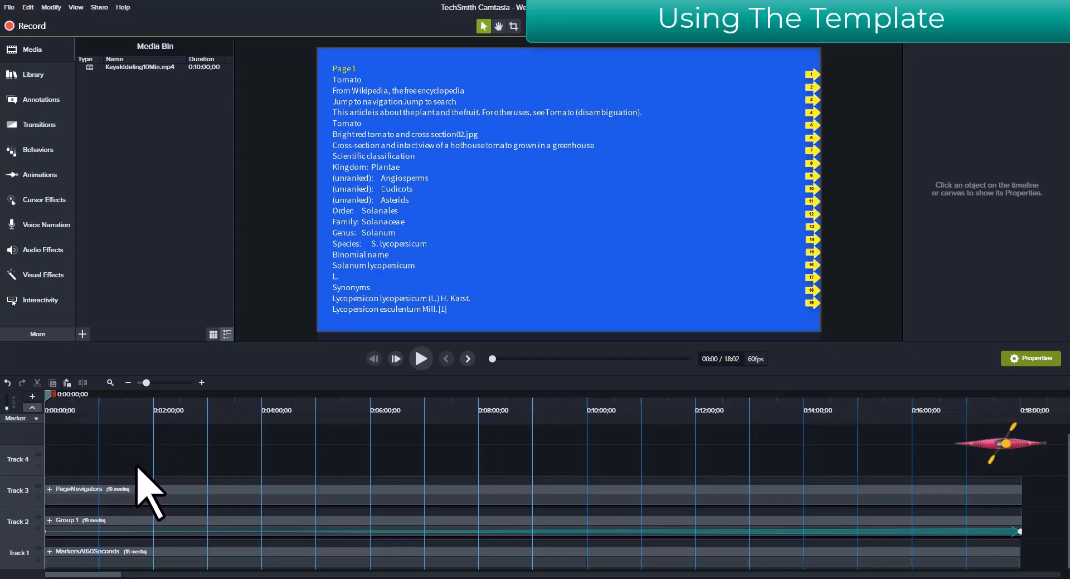
key("ctrl+bracketright")
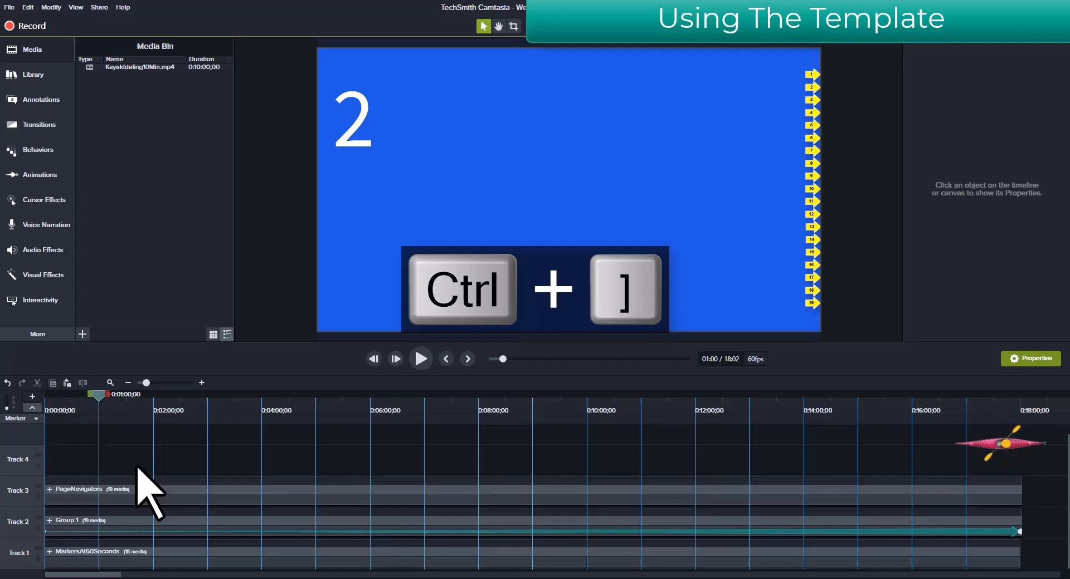
double_click(359, 136)
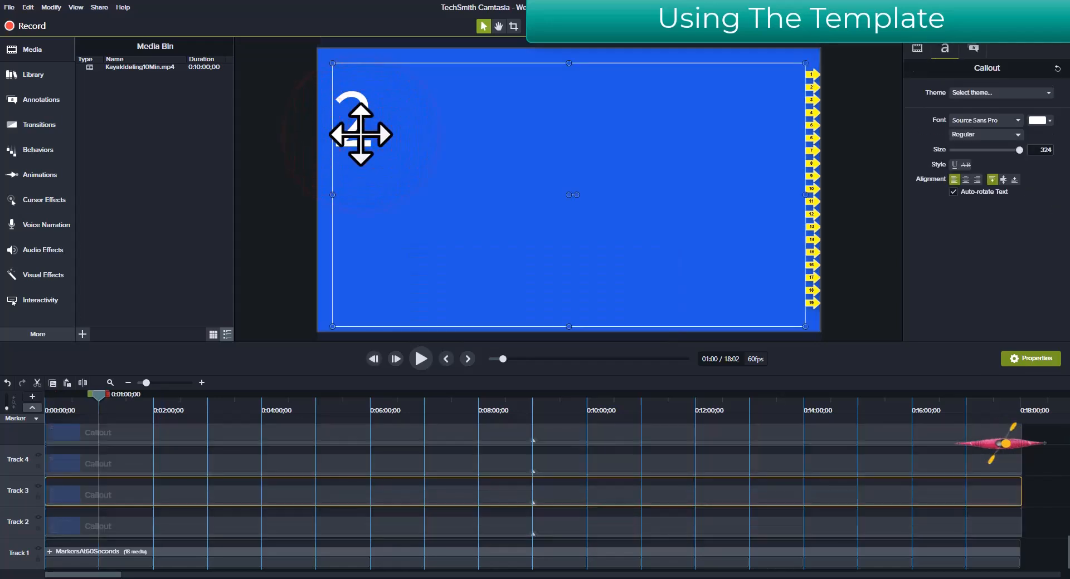
double_click(361, 135)
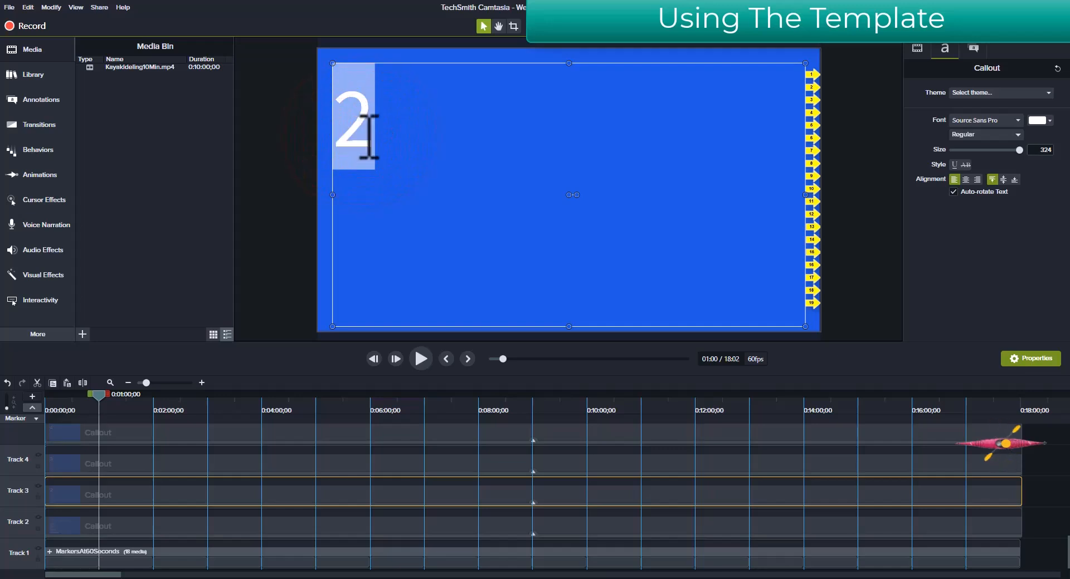
key("End")
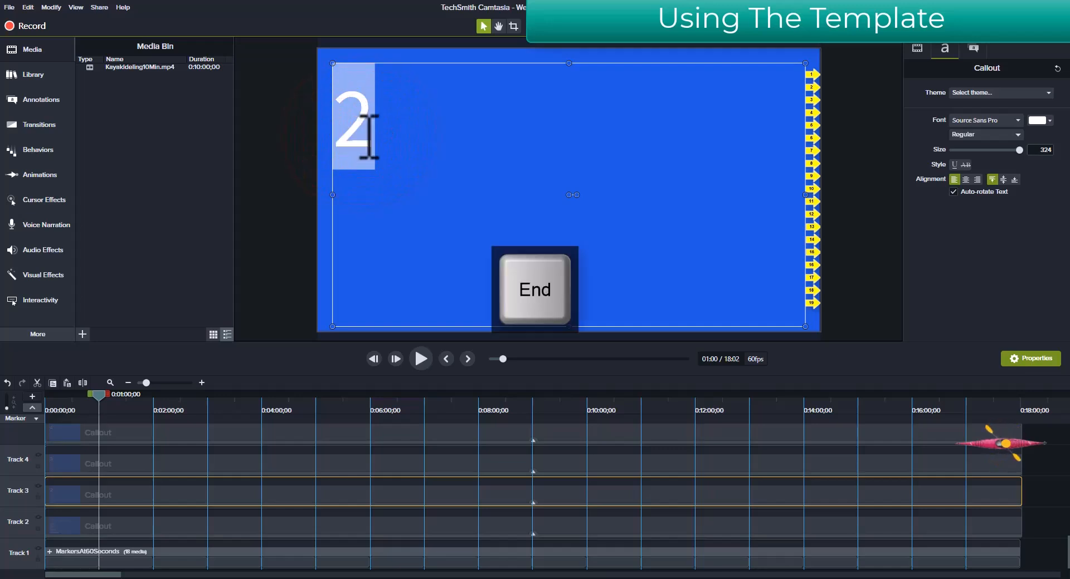
key("Return")
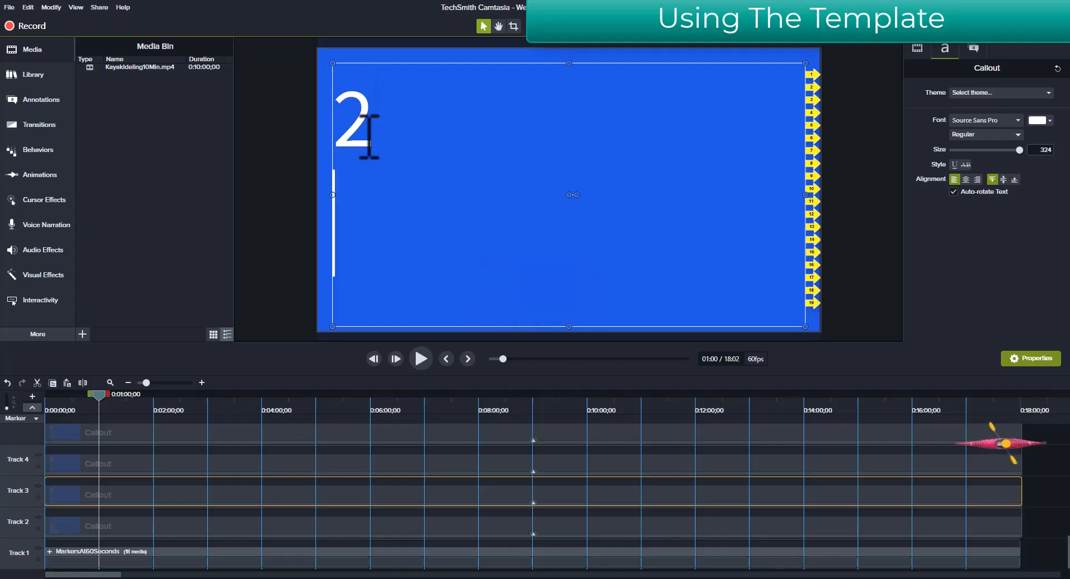
key("ctrl+v")
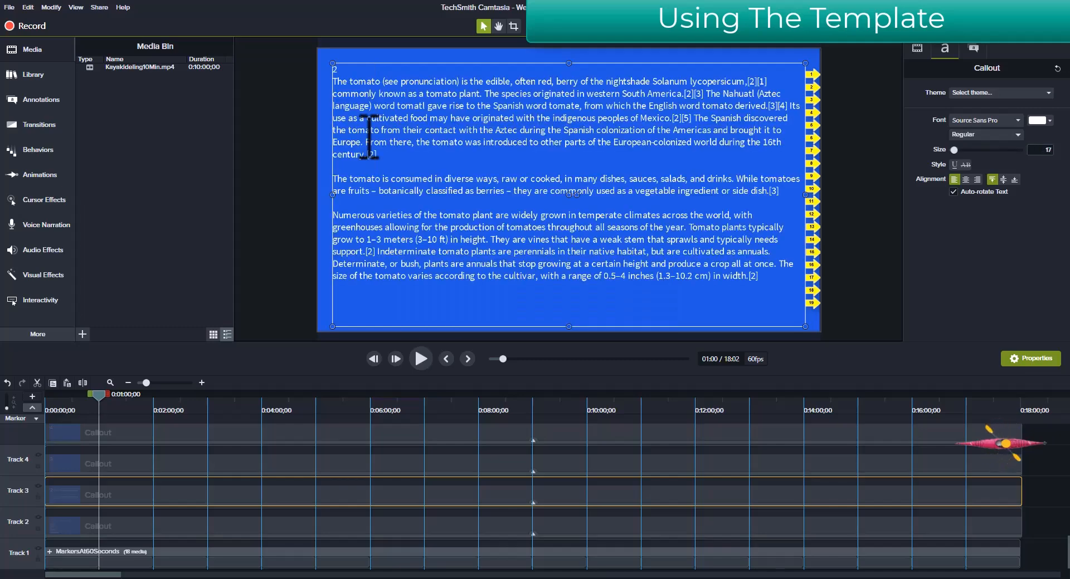